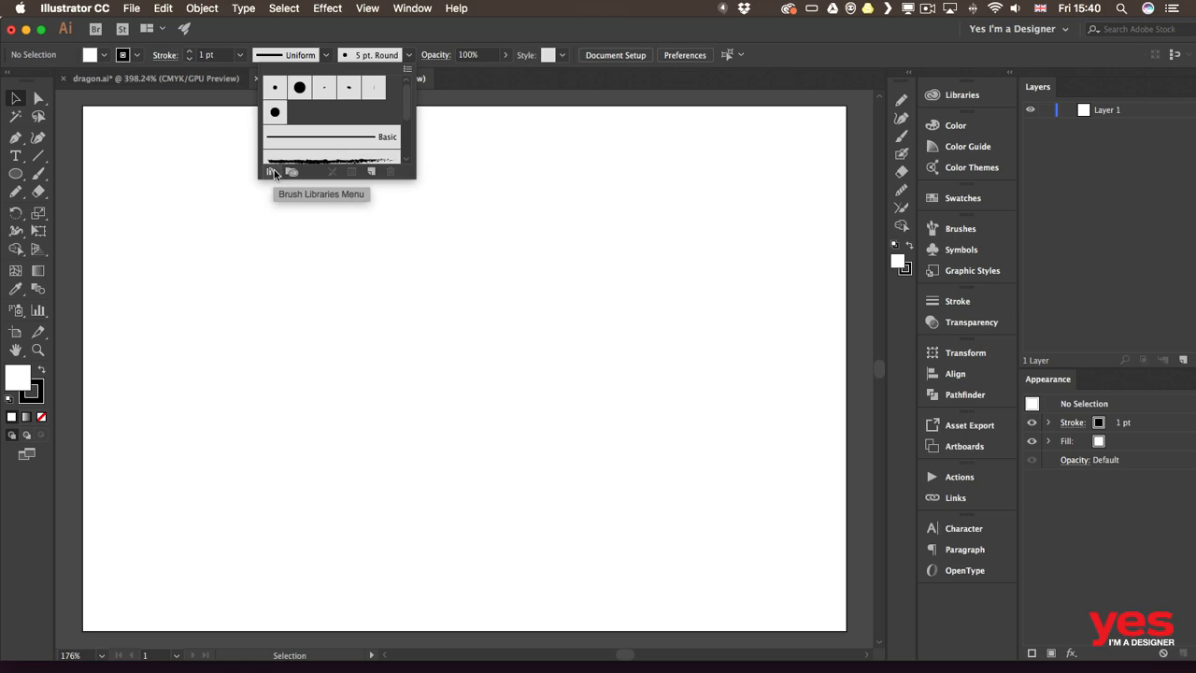
- Load the Decorative_Banners and Seals brush library, place it beside the empty drawing area and enlarge it to show more brushes
{"action": "left_click", "coordinate": [272, 173]}
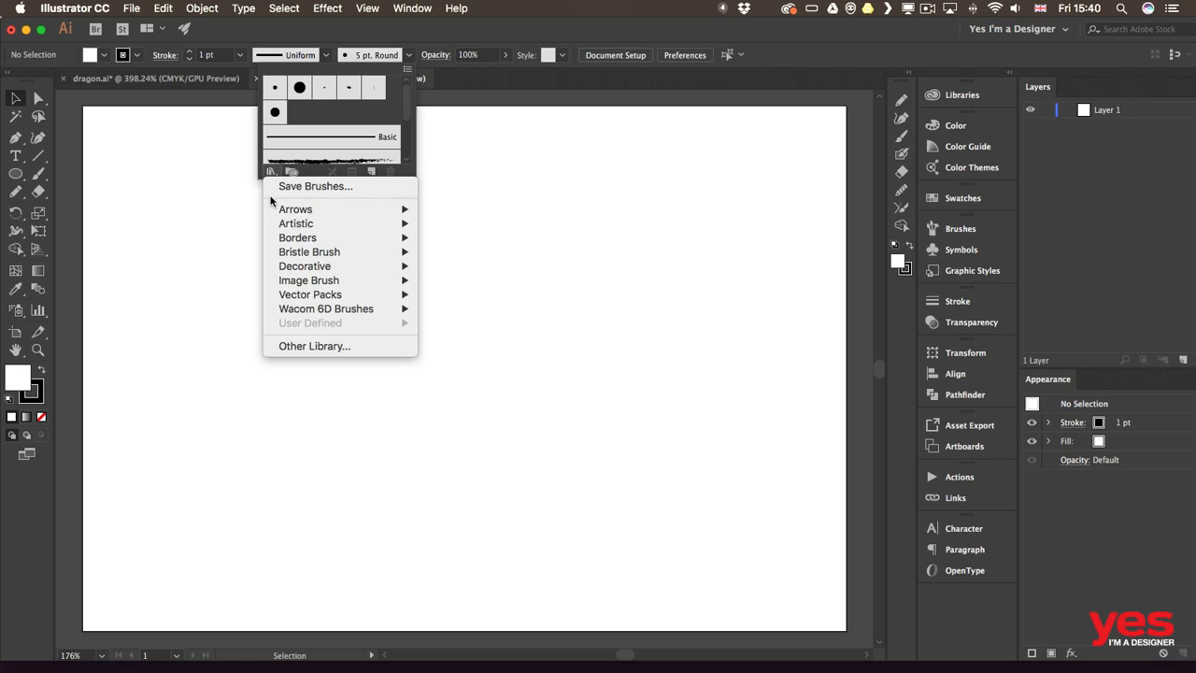
{"action": "mouse_move", "coordinate": [269, 207]}
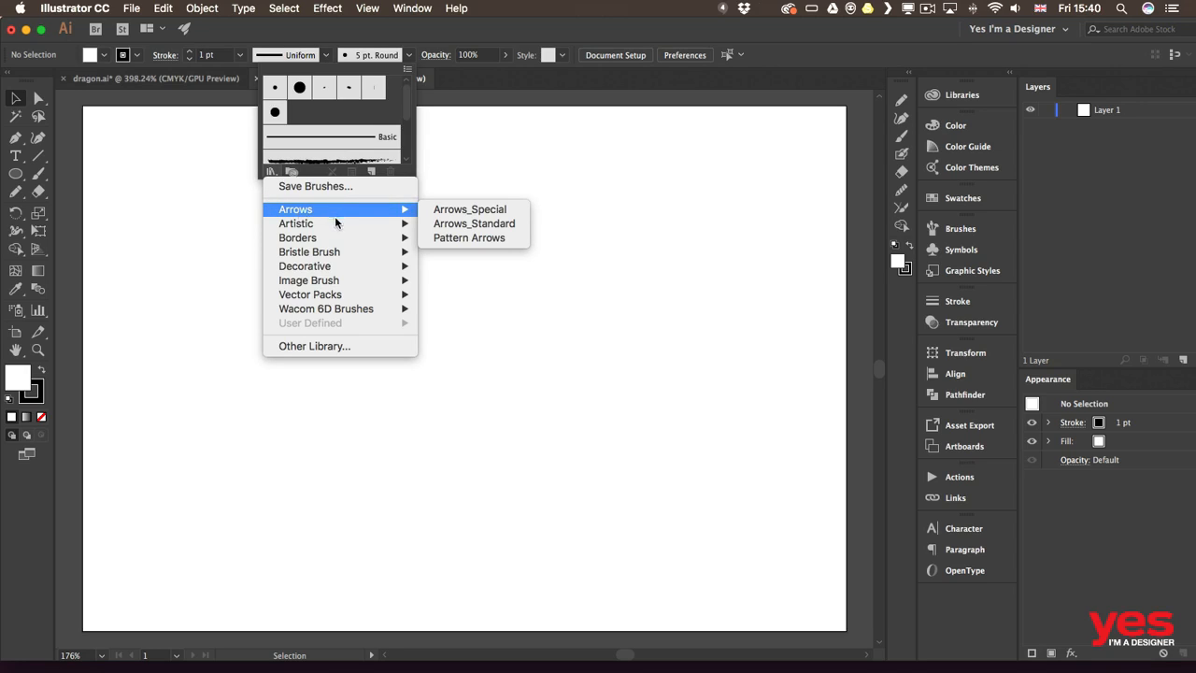
{"action": "mouse_move", "coordinate": [335, 221]}
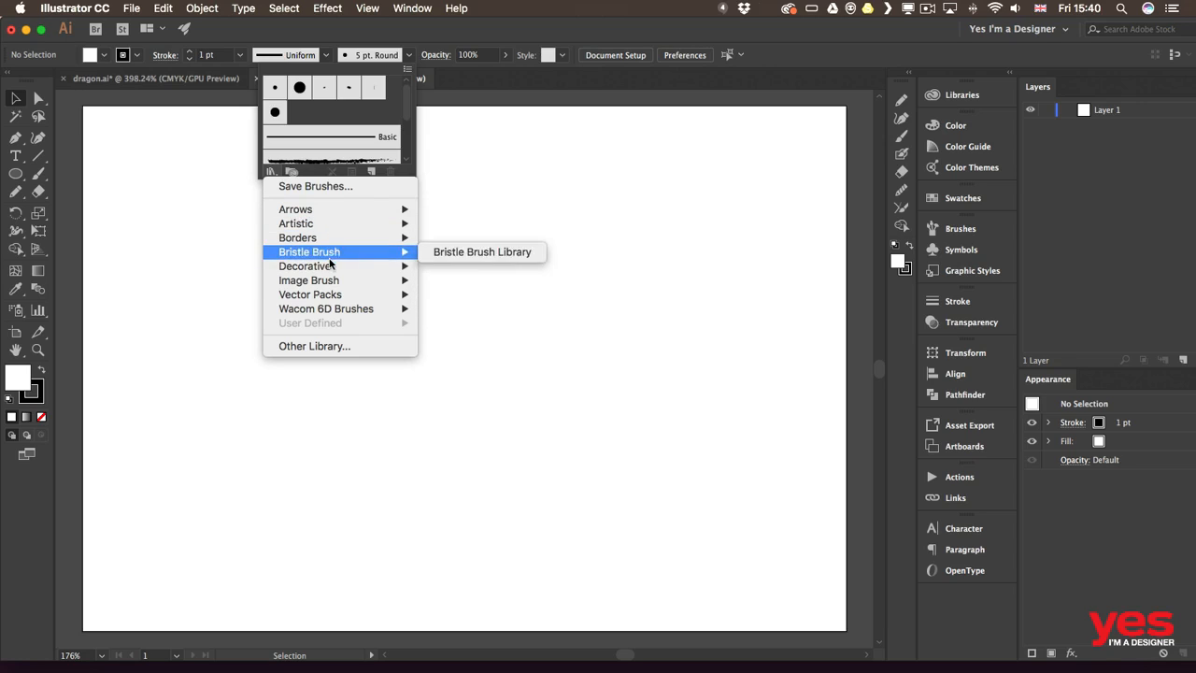
{"action": "mouse_move", "coordinate": [329, 266]}
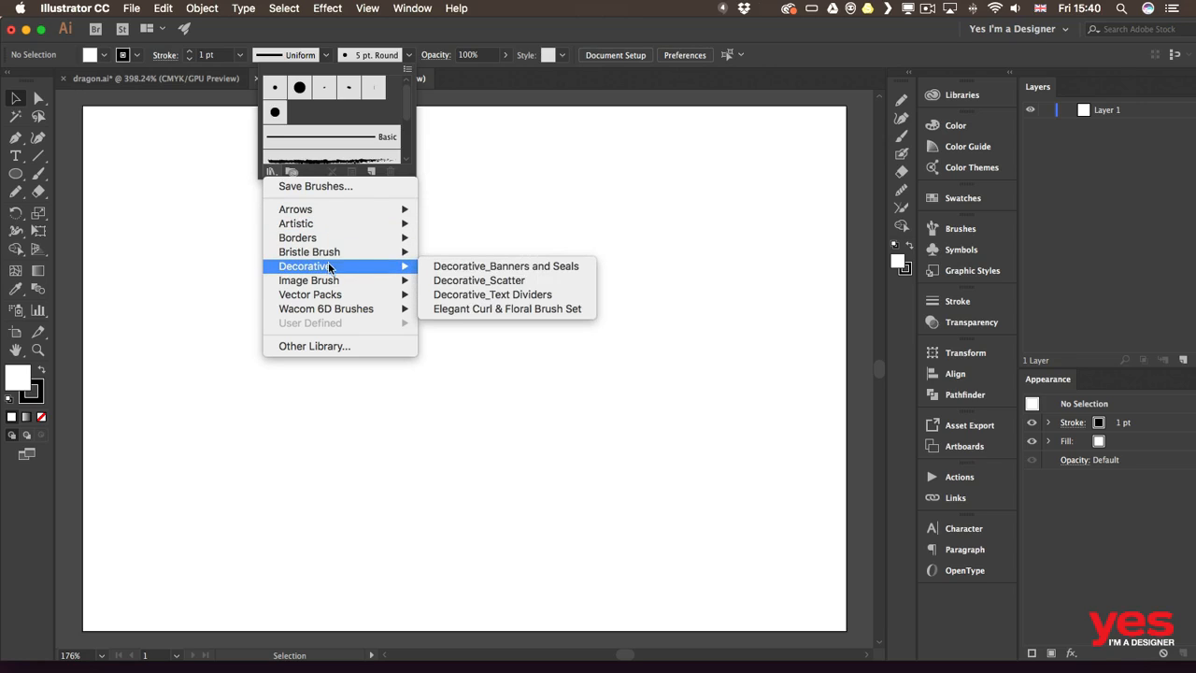
{"action": "left_click", "coordinate": [466, 270]}
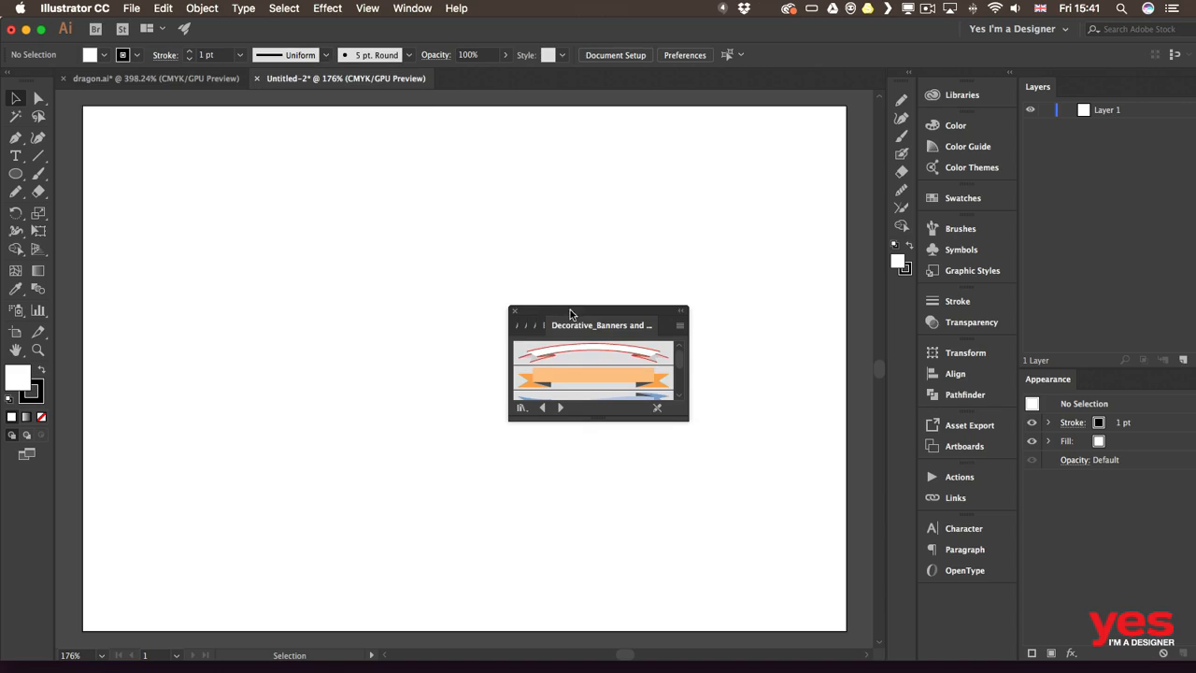
{"action": "left_click_drag", "start_coordinate": [571, 314], "coordinate": [178, 141]}
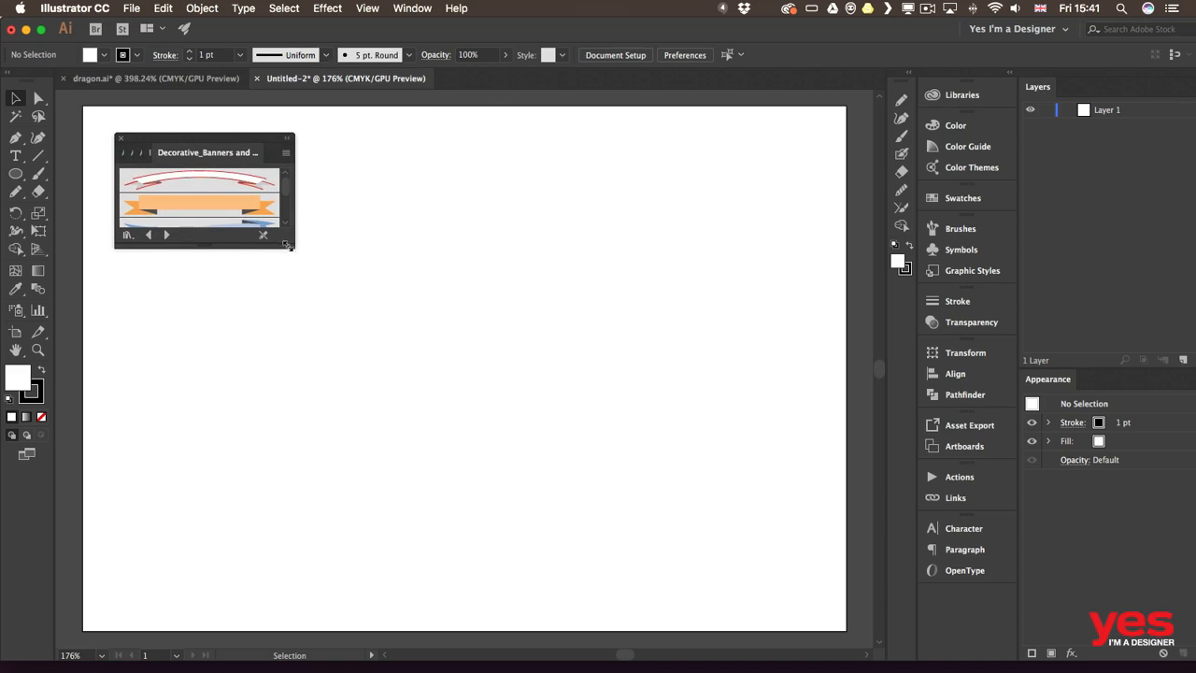
{"action": "left_click_drag", "start_coordinate": [289, 246], "coordinate": [277, 565]}
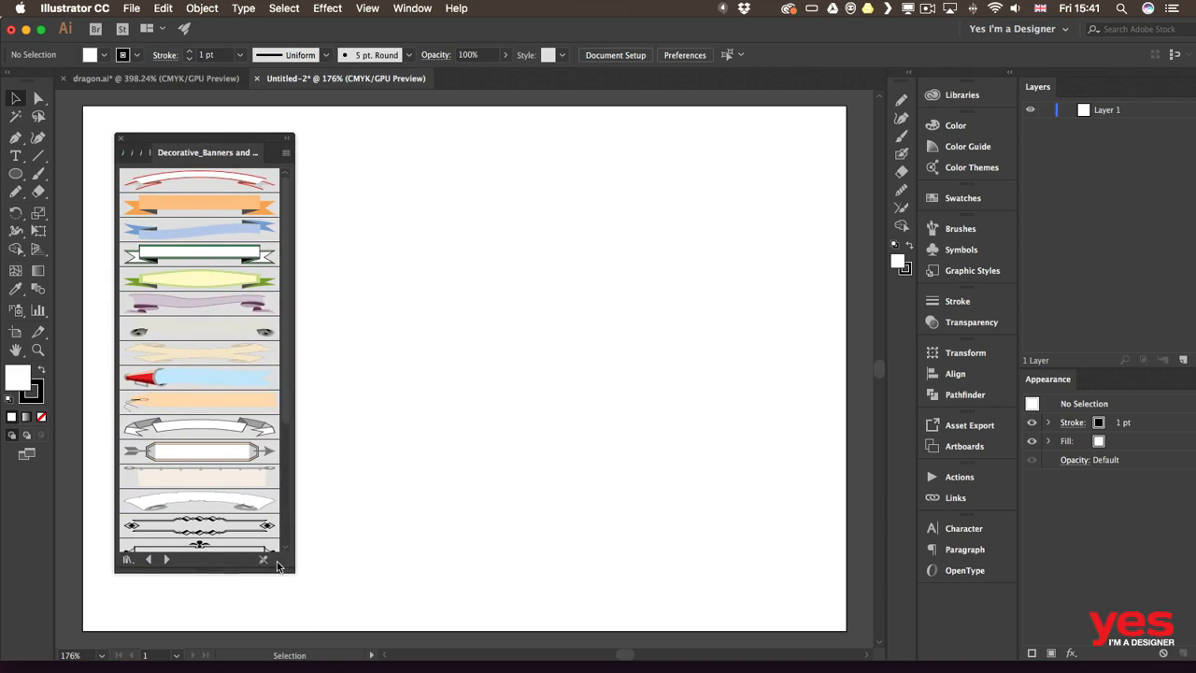
- Paint three separate strokes with the orange Banner 2 brush: a wavy one, a downward-sagging one and a looped one below
{"action": "left_click", "coordinate": [179, 209]}
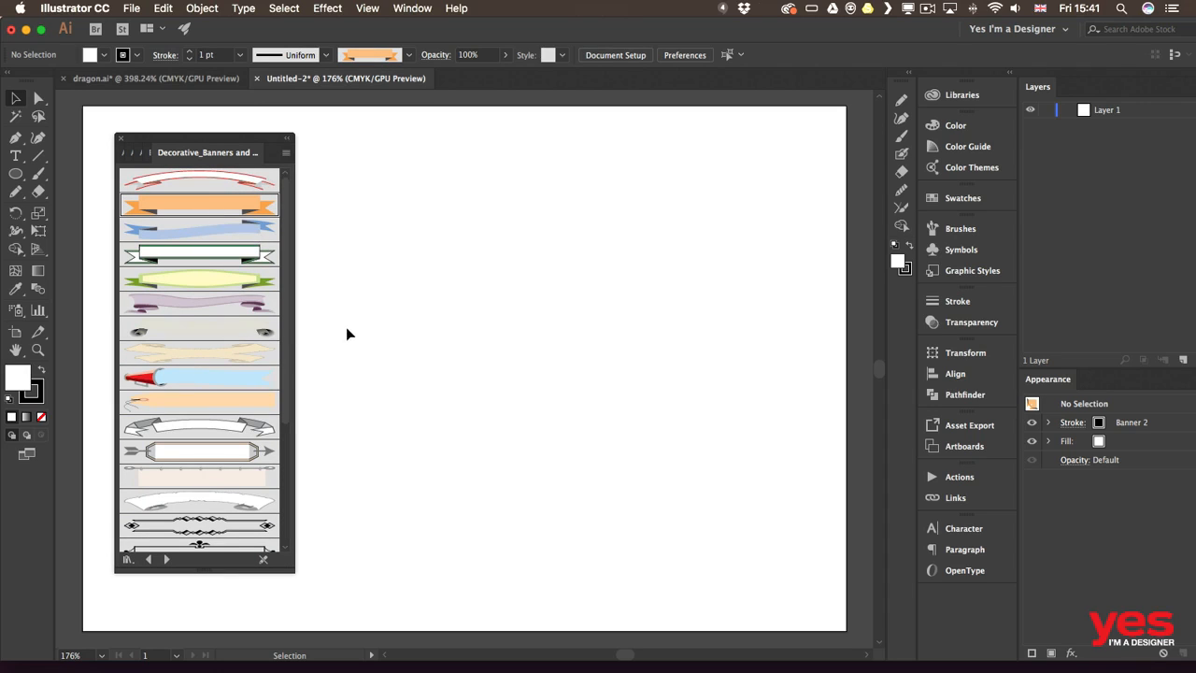
{"action": "left_click", "coordinate": [39, 174]}
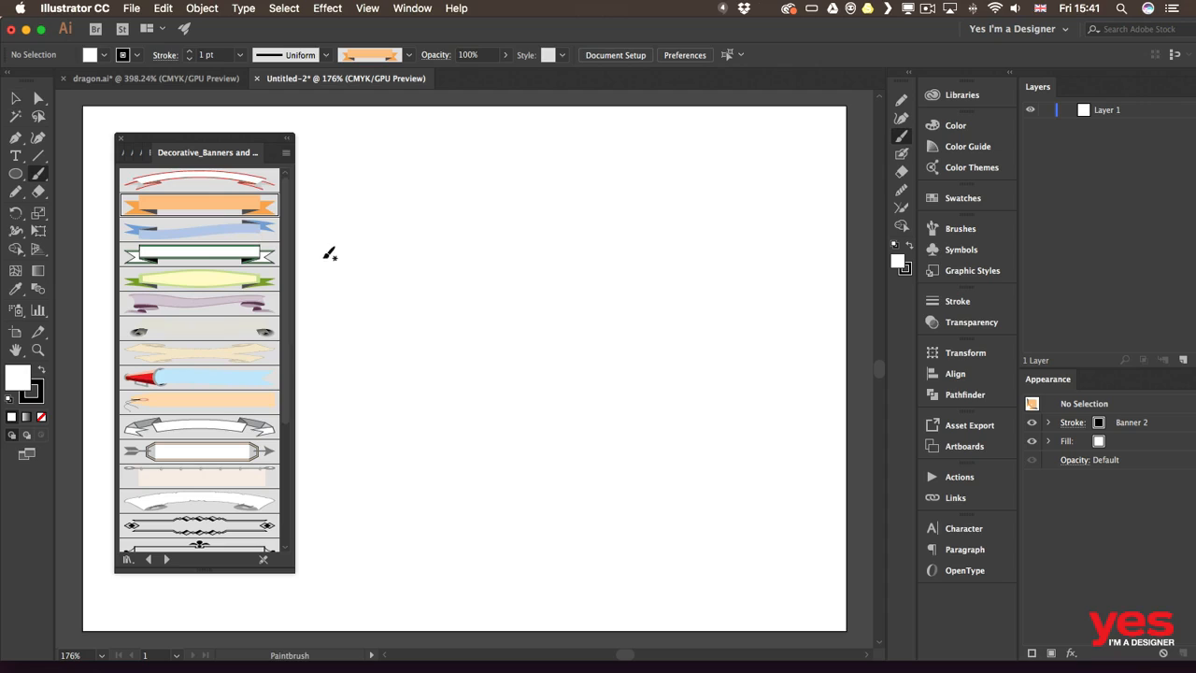
{"action": "mouse_move", "coordinate": [364, 280]}
{"action": "left_mouse_down"}
{"action": "mouse_move", "coordinate": [403, 253]}
{"action": "mouse_move", "coordinate": [505, 249]}
{"action": "mouse_move", "coordinate": [616, 266]}
{"action": "mouse_move", "coordinate": [688, 236]}
{"action": "left_mouse_up"}
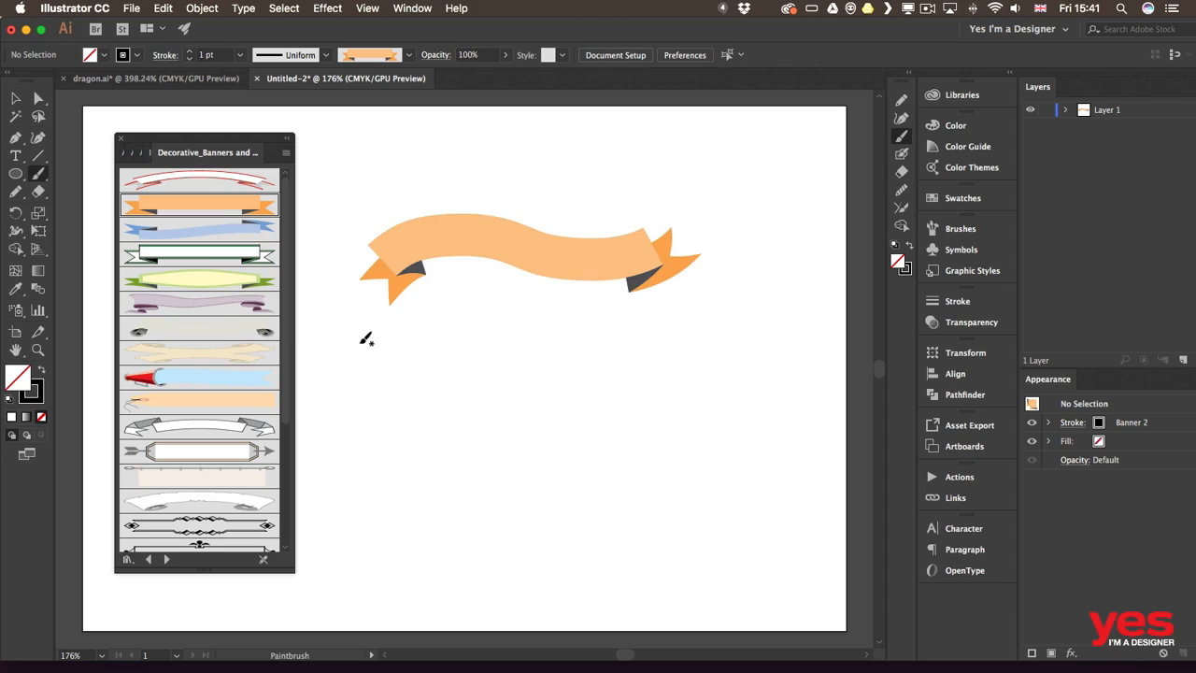
{"action": "mouse_move", "coordinate": [361, 346]}
{"action": "left_mouse_down"}
{"action": "mouse_move", "coordinate": [399, 376]}
{"action": "mouse_move", "coordinate": [541, 415]}
{"action": "mouse_move", "coordinate": [692, 361]}
{"action": "left_mouse_up"}
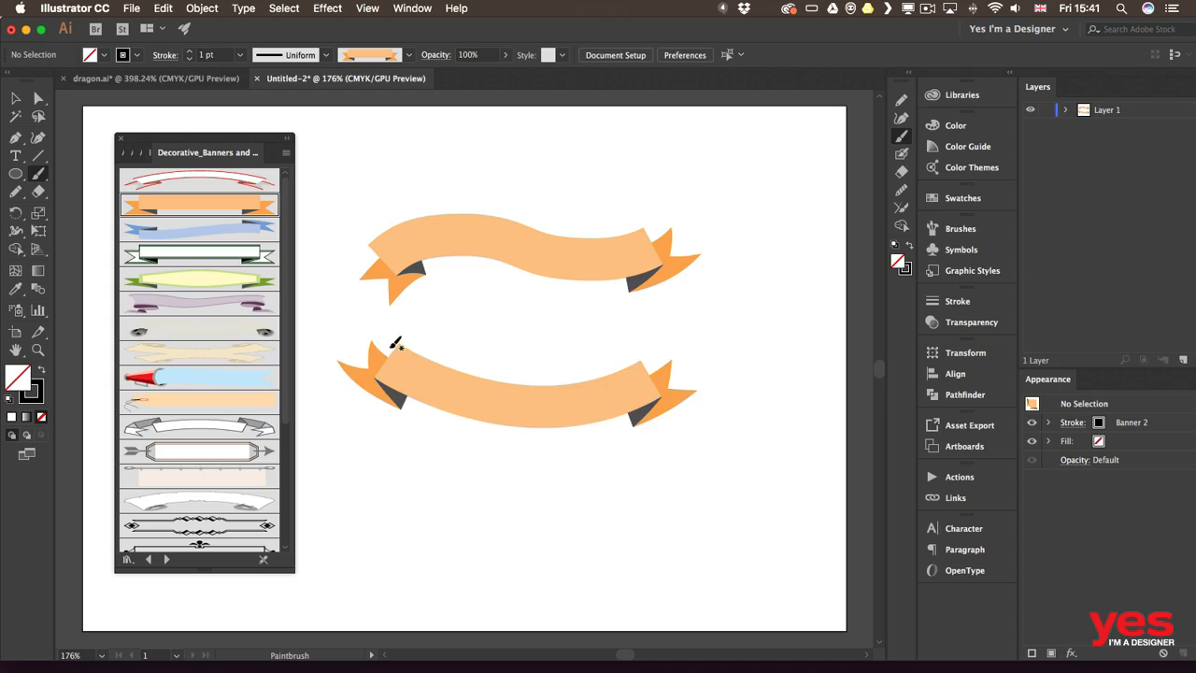
{"action": "mouse_move", "coordinate": [350, 493]}
{"action": "left_mouse_down"}
{"action": "mouse_move", "coordinate": [589, 496]}
{"action": "mouse_move", "coordinate": [465, 544]}
{"action": "mouse_move", "coordinate": [692, 565]}
{"action": "left_mouse_up"}
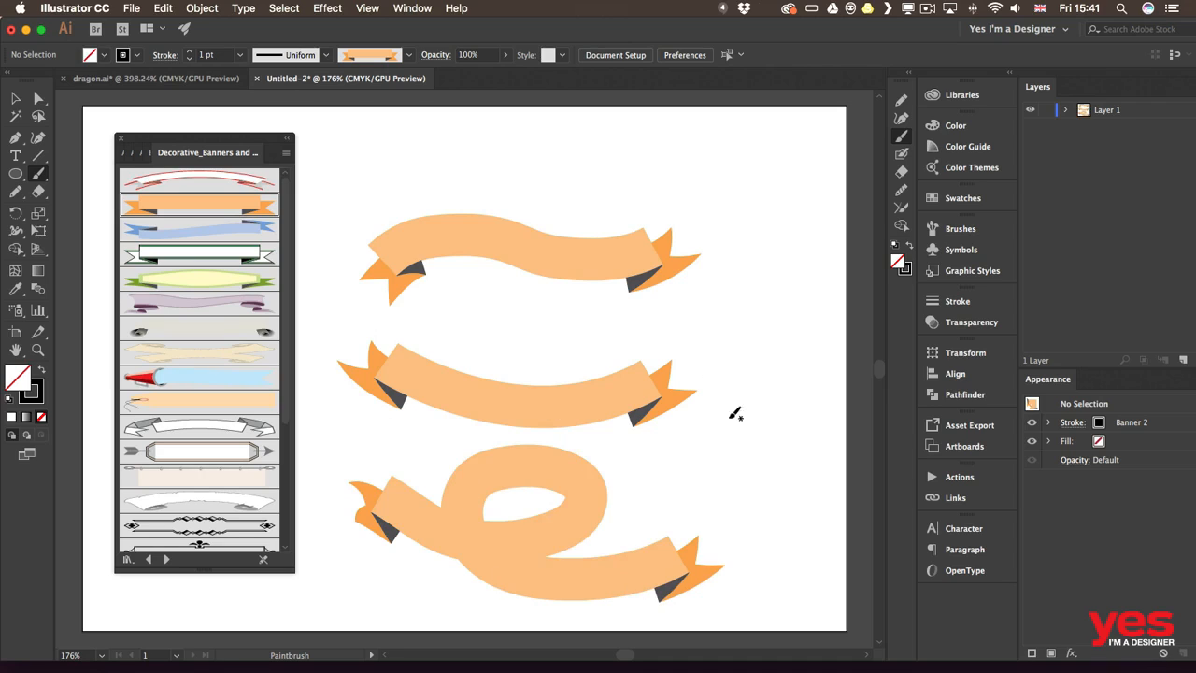
- Try the Banner 3 and Banner 1 brushes on the uppermost wavy stroke, finishing with the Banner 6 brush
{"action": "left_click", "coordinate": [15, 97]}
{"action": "left_click", "coordinate": [488, 243]}
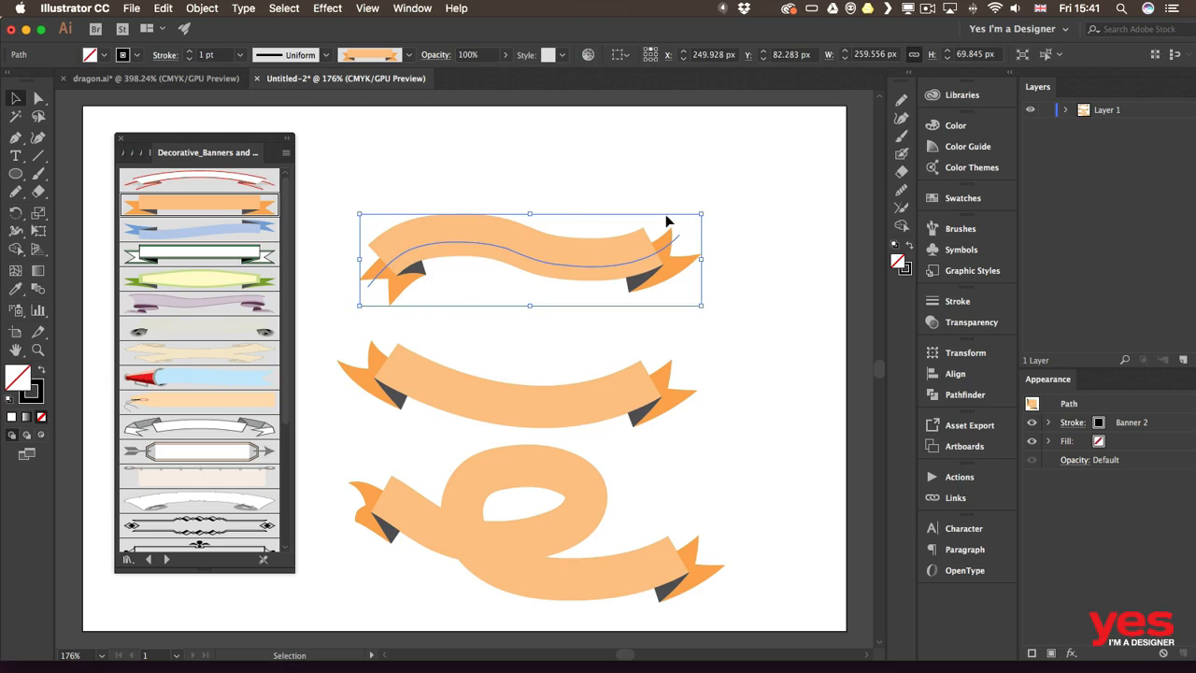
{"action": "left_click", "coordinate": [192, 232]}
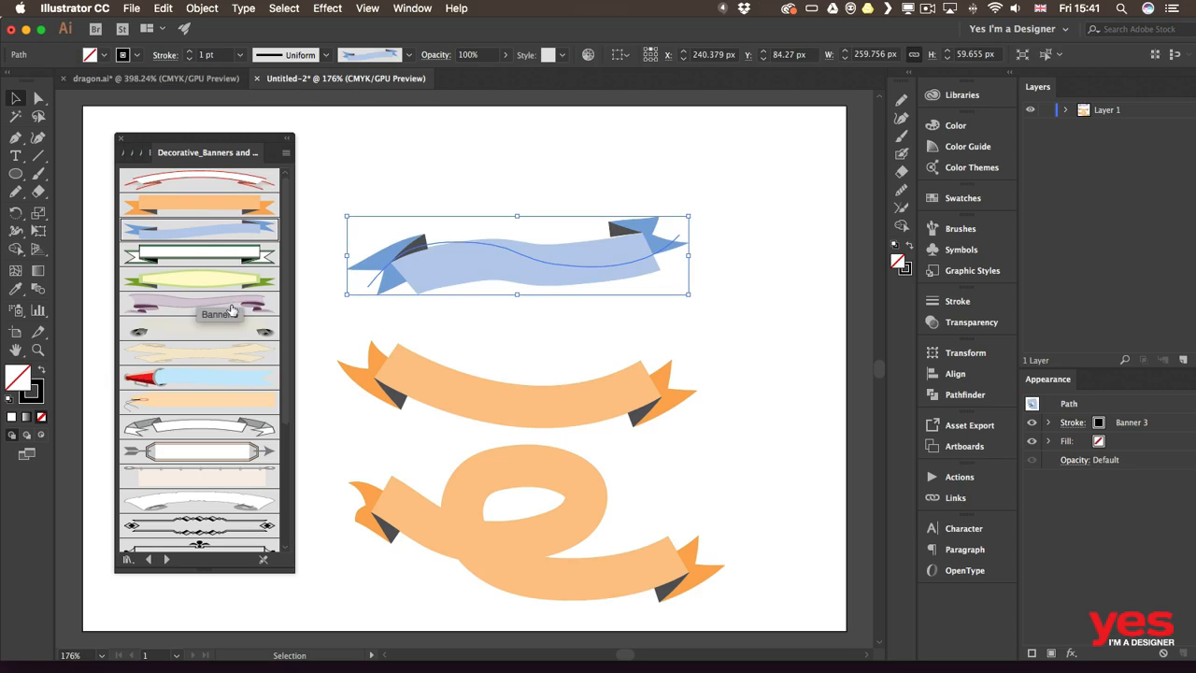
{"action": "left_click", "coordinate": [202, 181]}
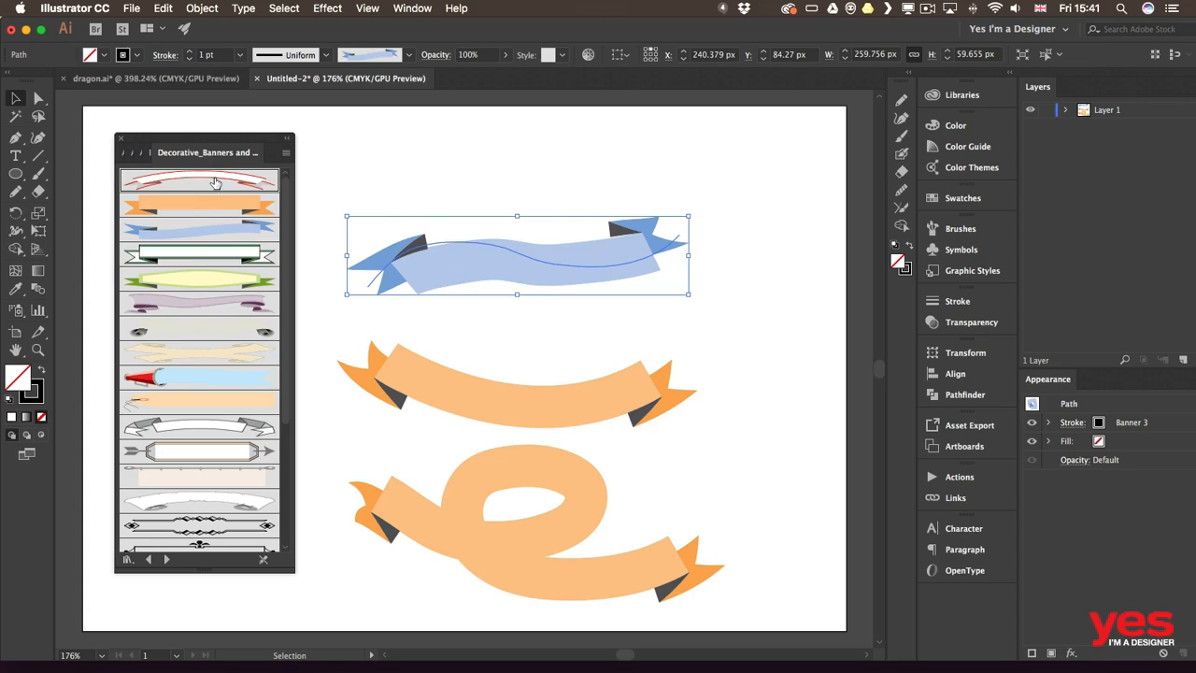
{"action": "left_click", "coordinate": [206, 316]}
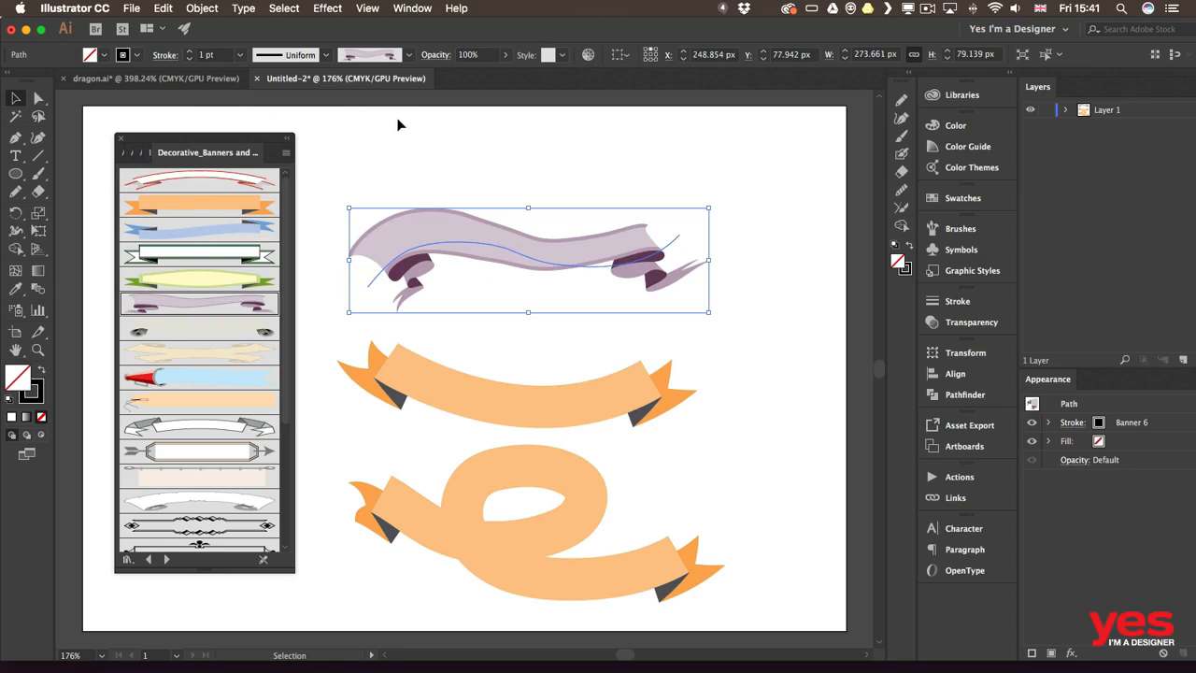
- Load the Artistic_Paintbrush library and group it with the already open brush libraries
{"action": "left_click", "coordinate": [409, 54]}
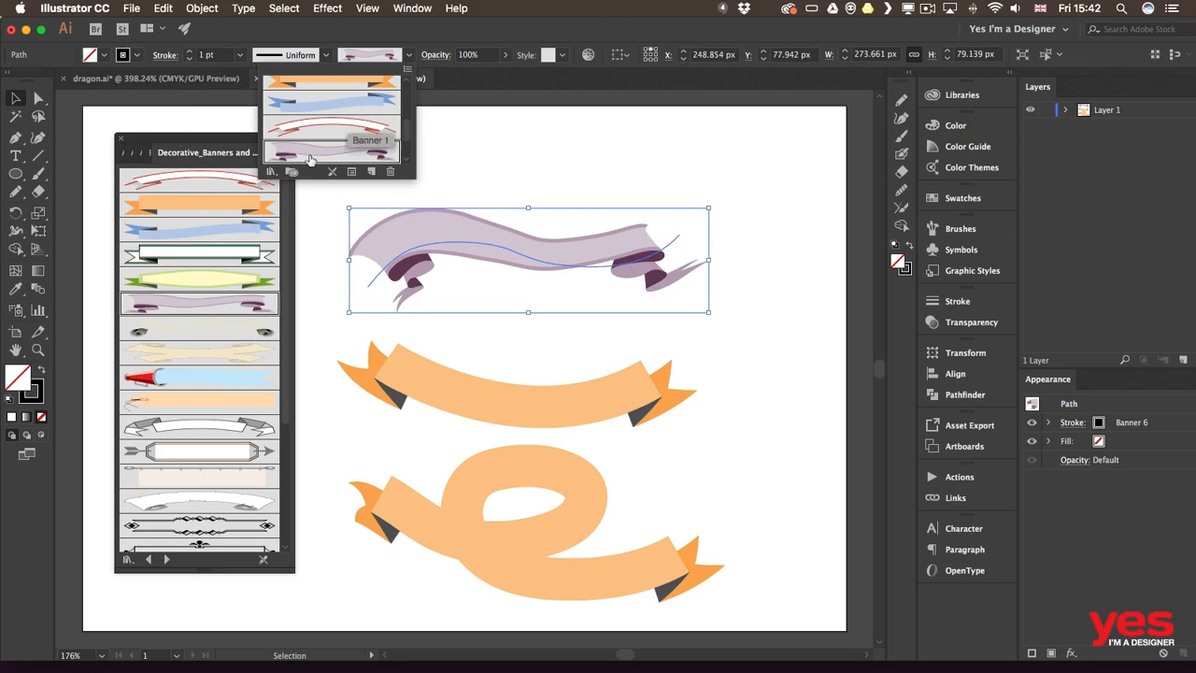
{"action": "left_click", "coordinate": [270, 174]}
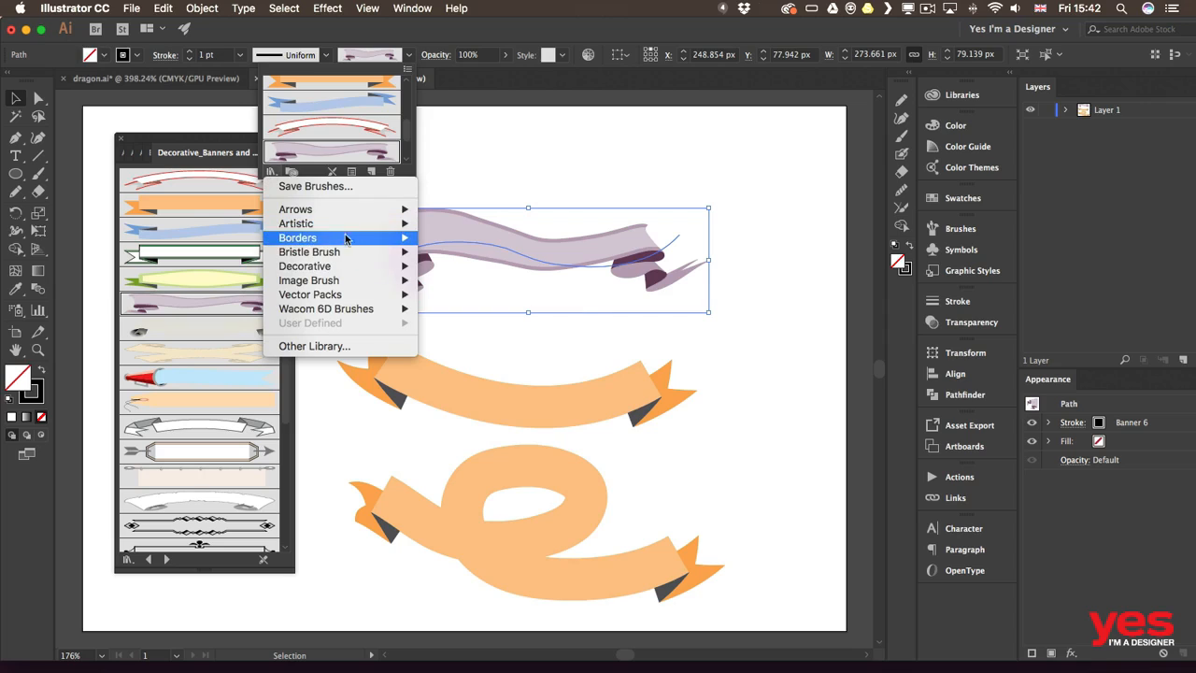
{"action": "mouse_move", "coordinate": [355, 225]}
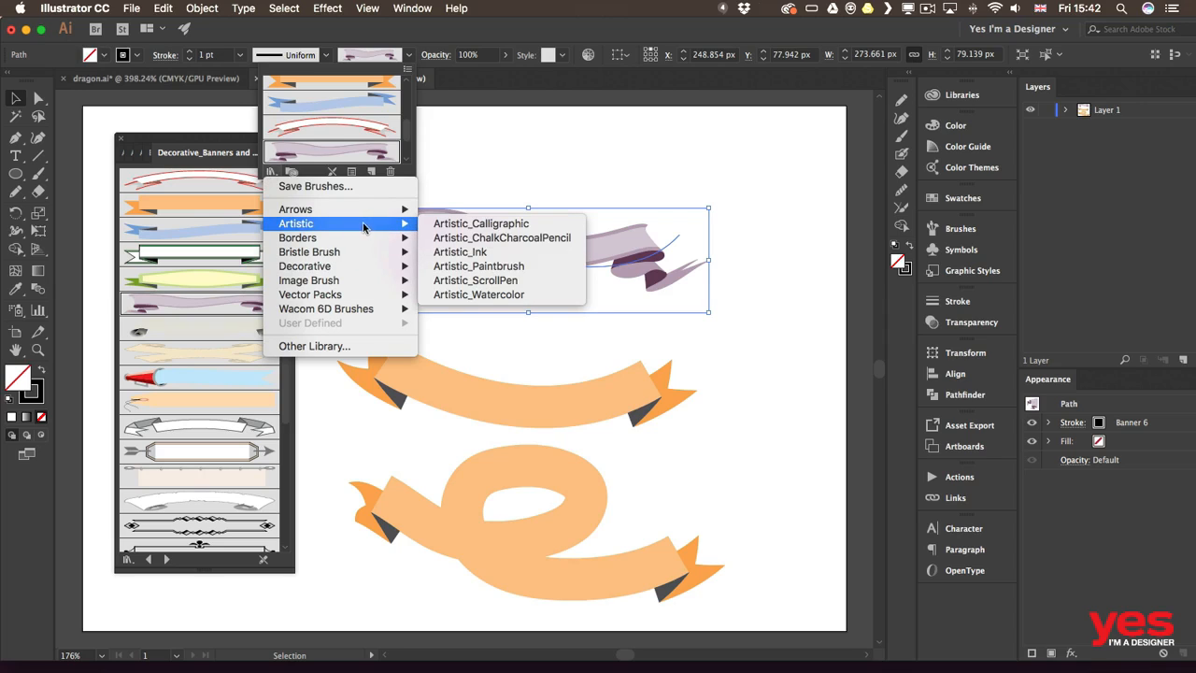
{"action": "left_click", "coordinate": [503, 270]}
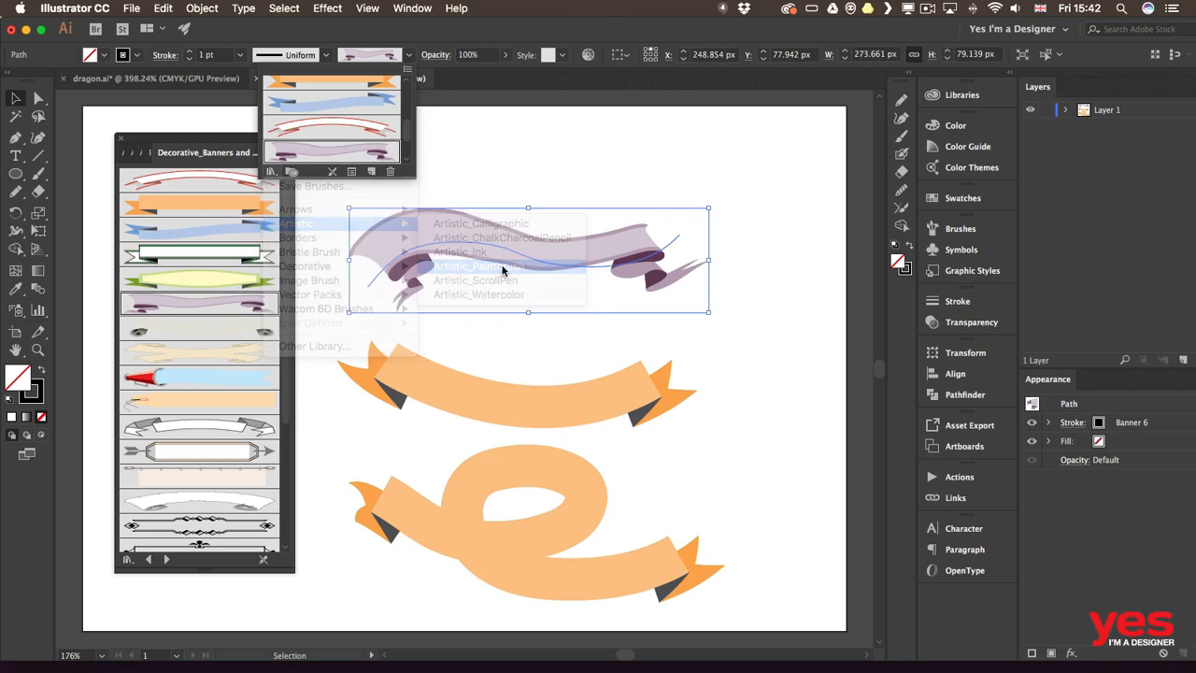
{"action": "left_click", "coordinate": [219, 140]}
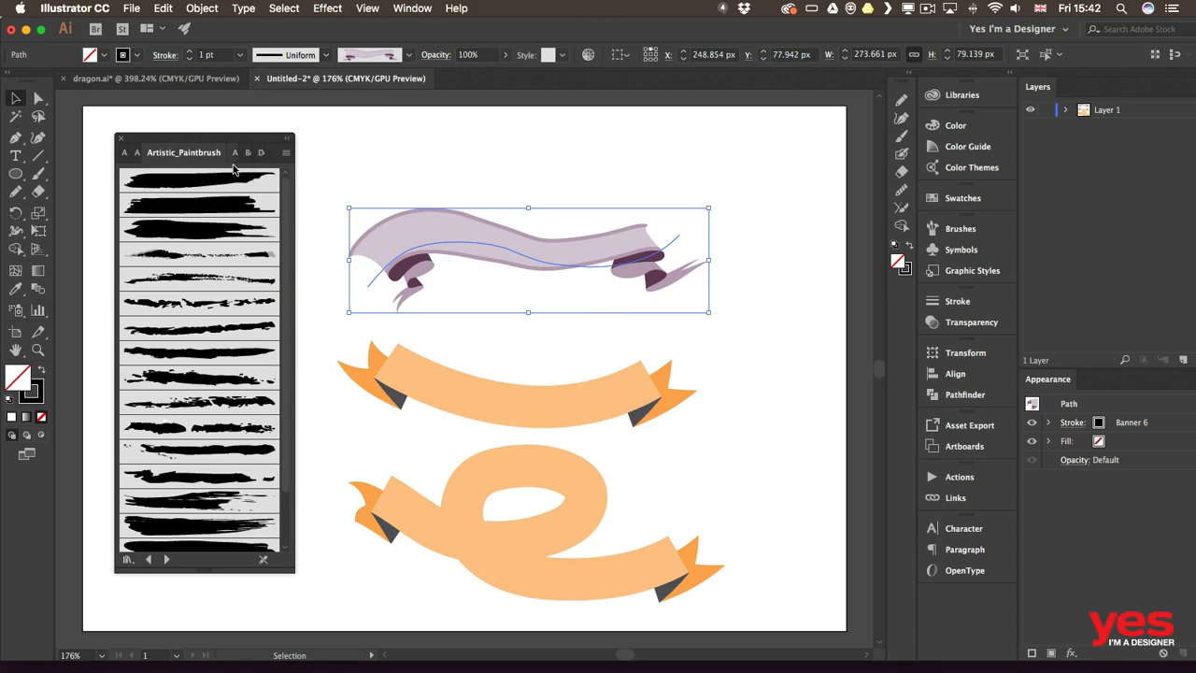
- Try the first three Artistic_Paintbrush brushes on the wavy stroke, finishing with Quick Brush 1
{"action": "left_click", "coordinate": [204, 185]}
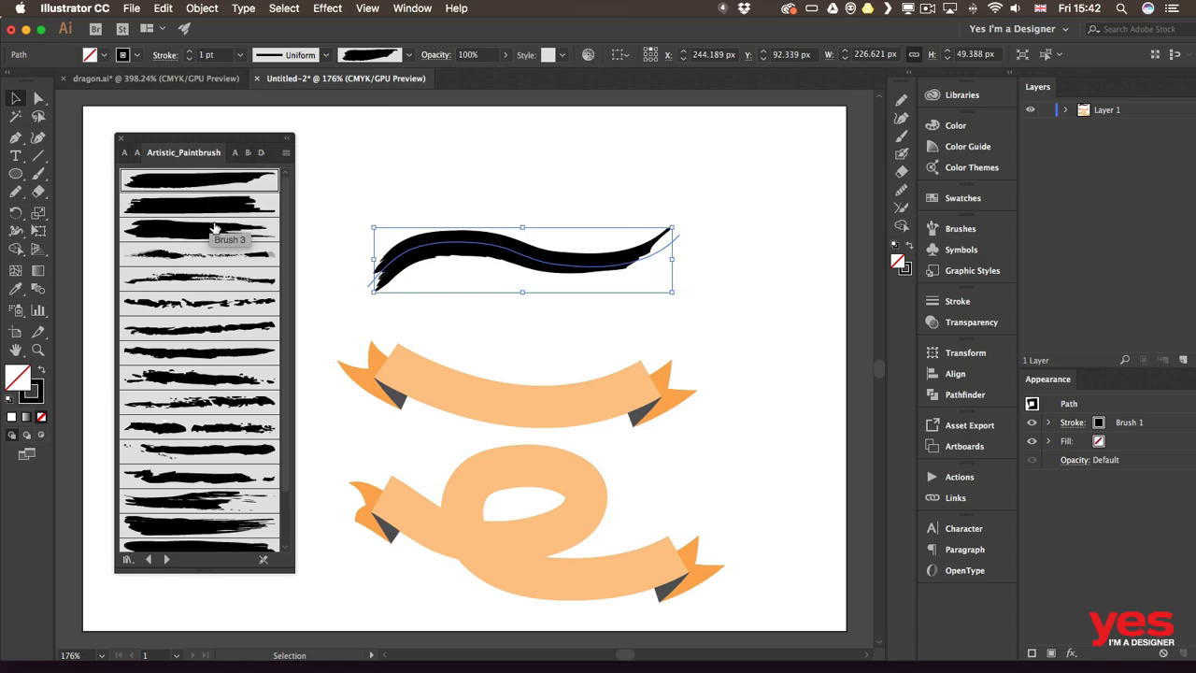
{"action": "left_click", "coordinate": [210, 203]}
{"action": "left_click", "coordinate": [214, 225]}
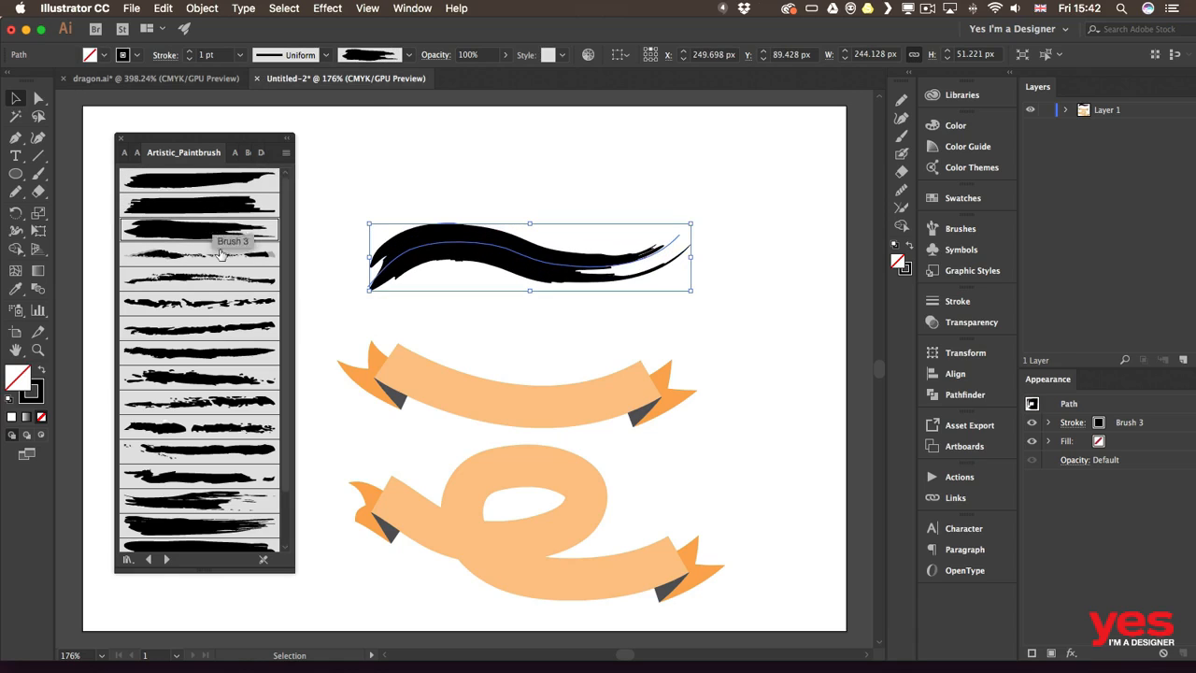
{"action": "left_click", "coordinate": [203, 502]}
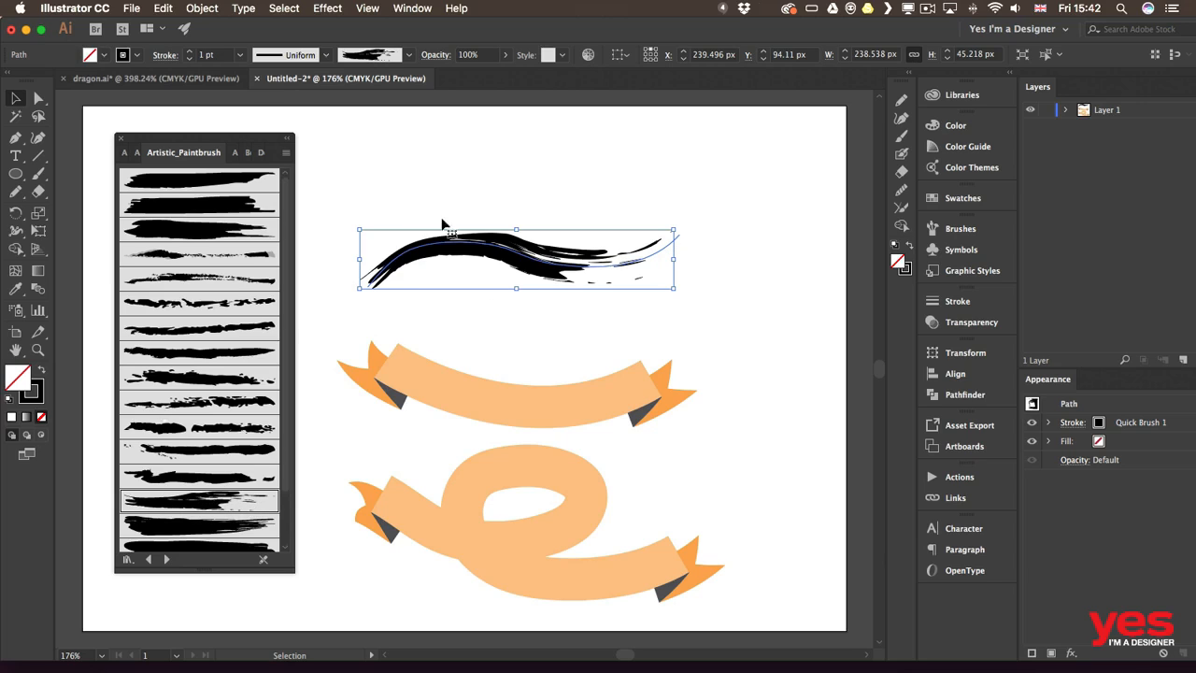
- Delete the looped orange banner stroke below the other two strokes
{"action": "left_click", "coordinate": [358, 216]}
{"action": "mouse_move", "coordinate": [396, 465]}
{"action": "left_mouse_down"}
{"action": "mouse_move", "coordinate": [510, 536]}
{"action": "mouse_move", "coordinate": [488, 506]}
{"action": "mouse_move", "coordinate": [552, 449]}
{"action": "left_mouse_up"}
{"action": "key", "text": "Delete"}
- Paint three nearly horizontal strokes of increasing length below the orange banner with Quick Brush 1
{"action": "key", "text": "space"}
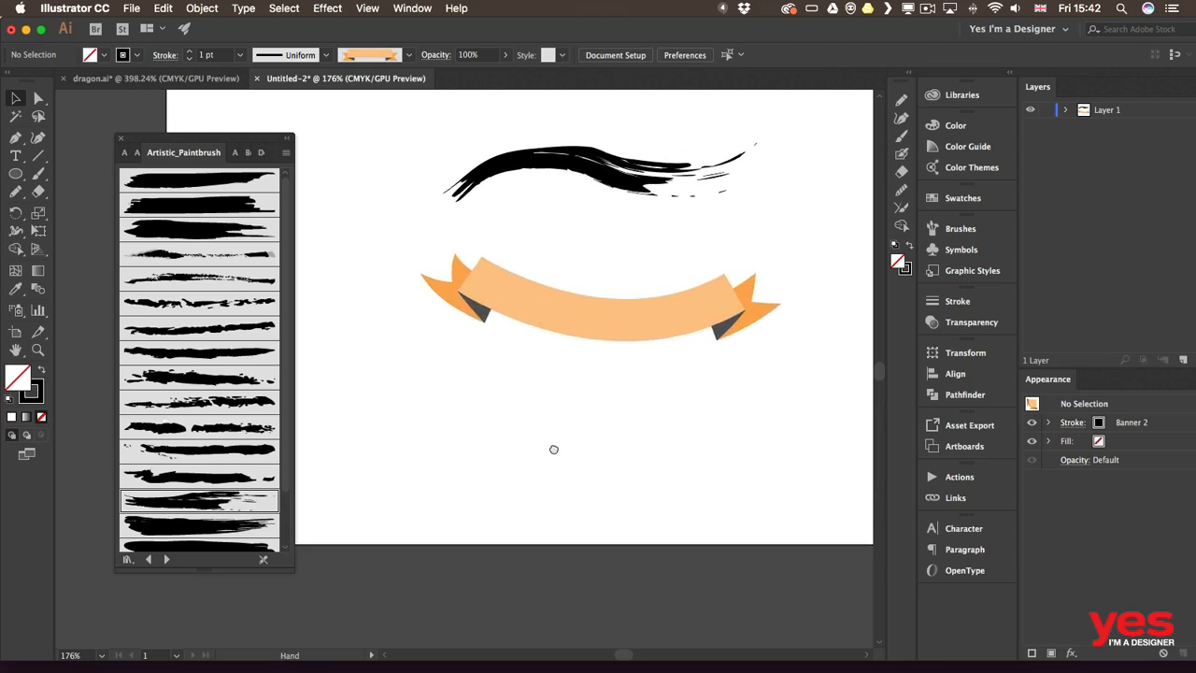
{"action": "key", "text": "b"}
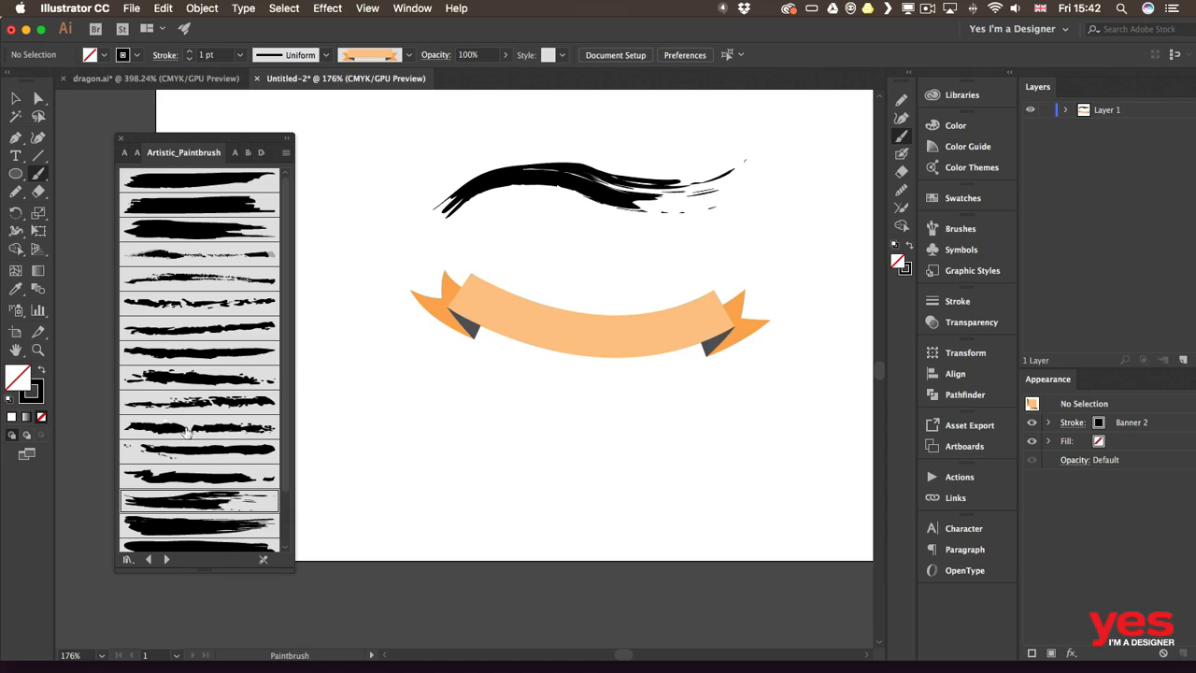
{"action": "left_click", "coordinate": [215, 505]}
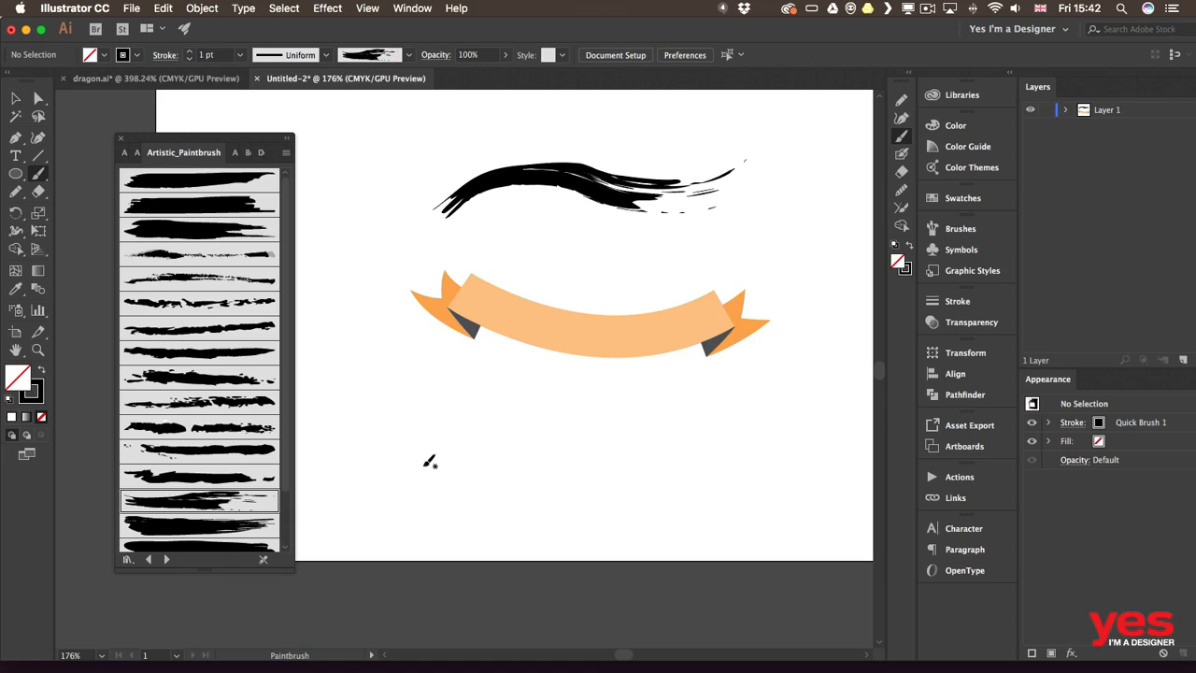
{"action": "left_click_drag", "start_coordinate": [343, 416], "coordinate": [529, 408]}
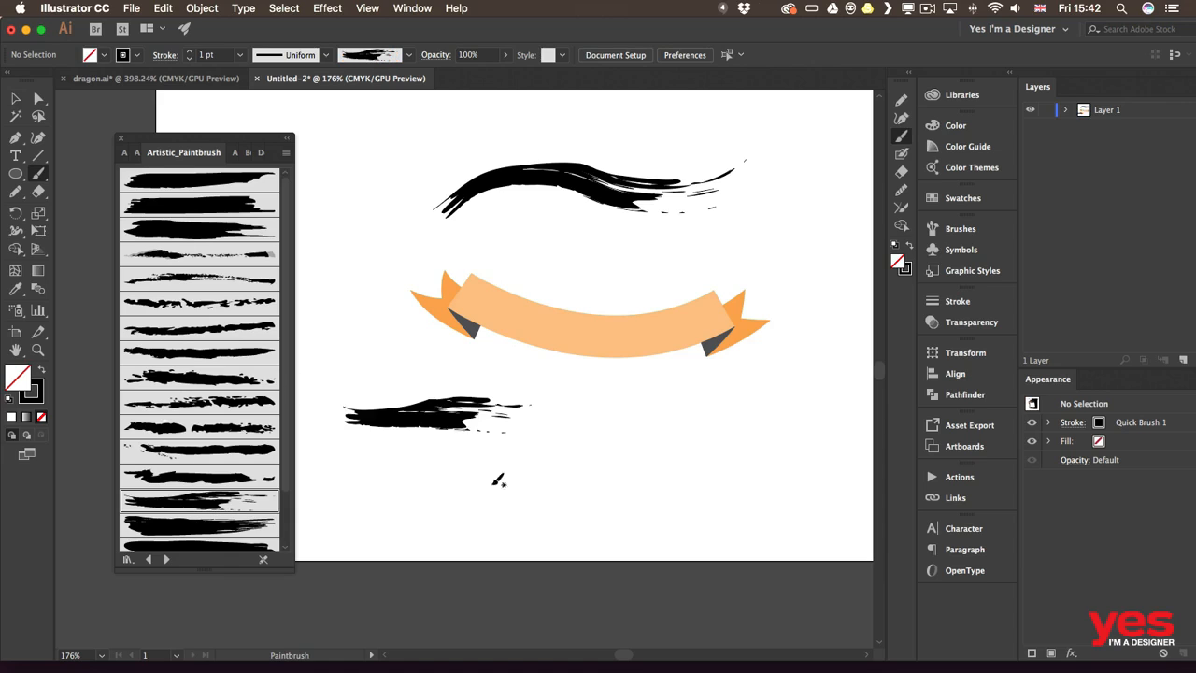
{"action": "left_click_drag", "start_coordinate": [342, 460], "coordinate": [400, 458]}
{"action": "left_click_drag", "start_coordinate": [705, 450], "coordinate": [705, 449]}
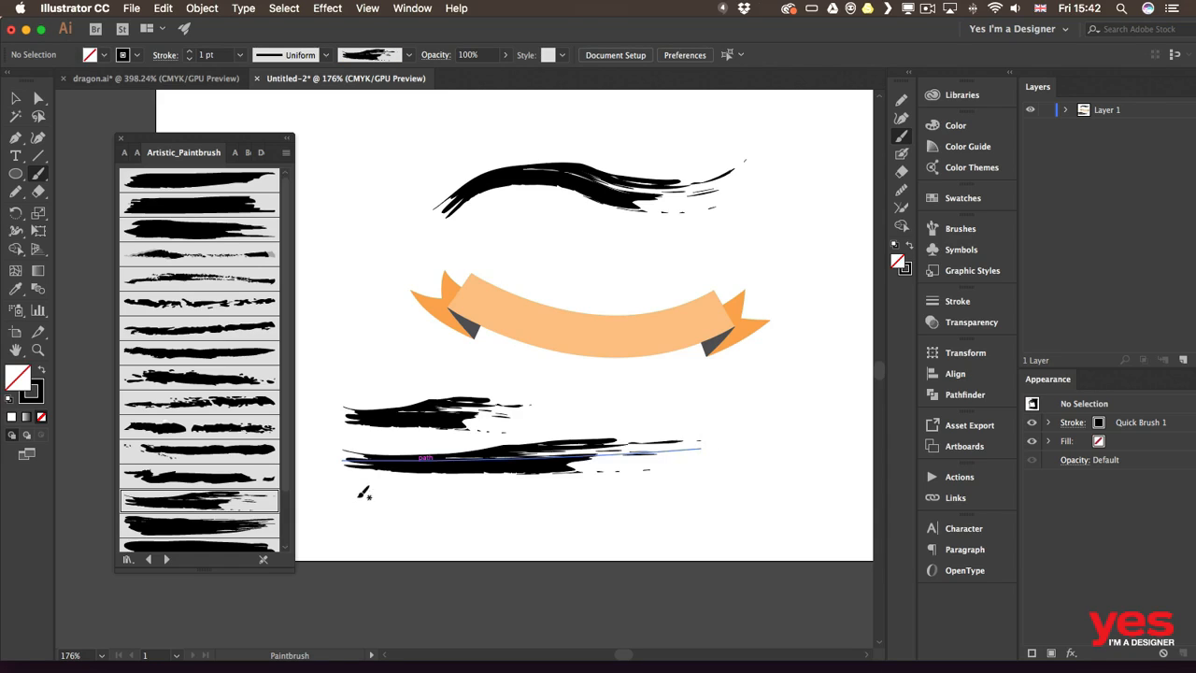
{"action": "left_click_drag", "start_coordinate": [352, 504], "coordinate": [869, 489]}
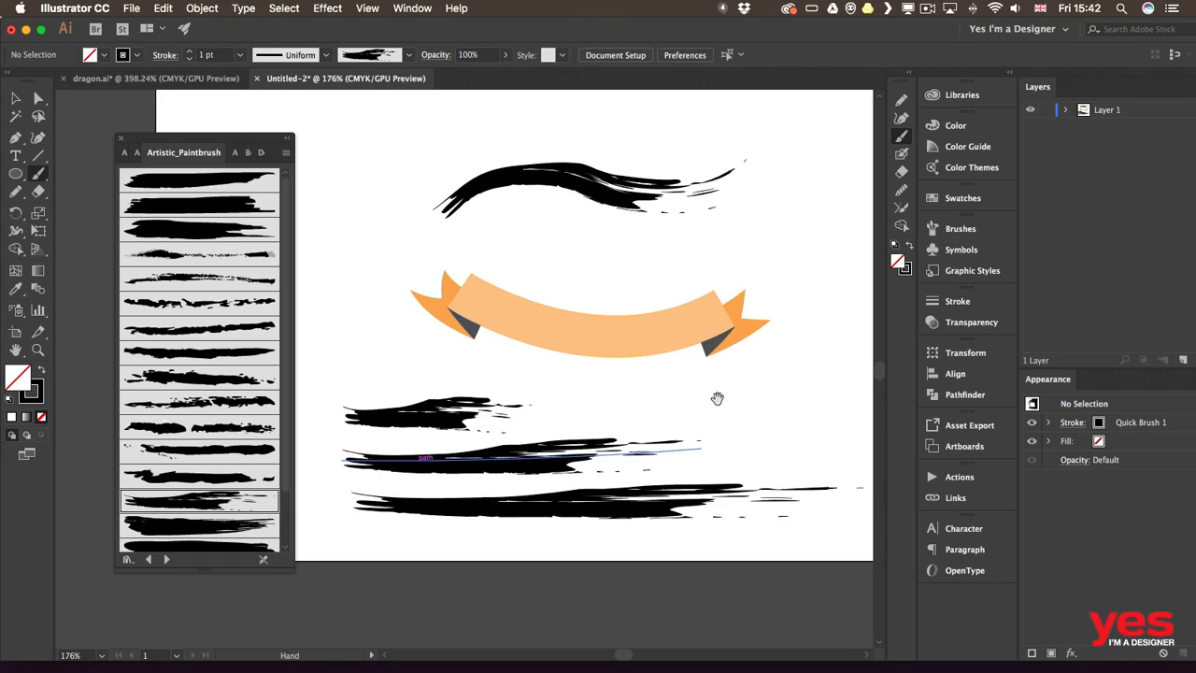
- Draw a rectangle about 130 by 64 px in the empty area beside the wavy stroke and swap its stroke and fill colours
{"action": "scroll", "coordinate": [716, 323], "scroll_direction": "down", "scroll_amount": 2}
{"action": "scroll", "coordinate": [716, 324], "scroll_direction": "right", "scroll_amount": 2}
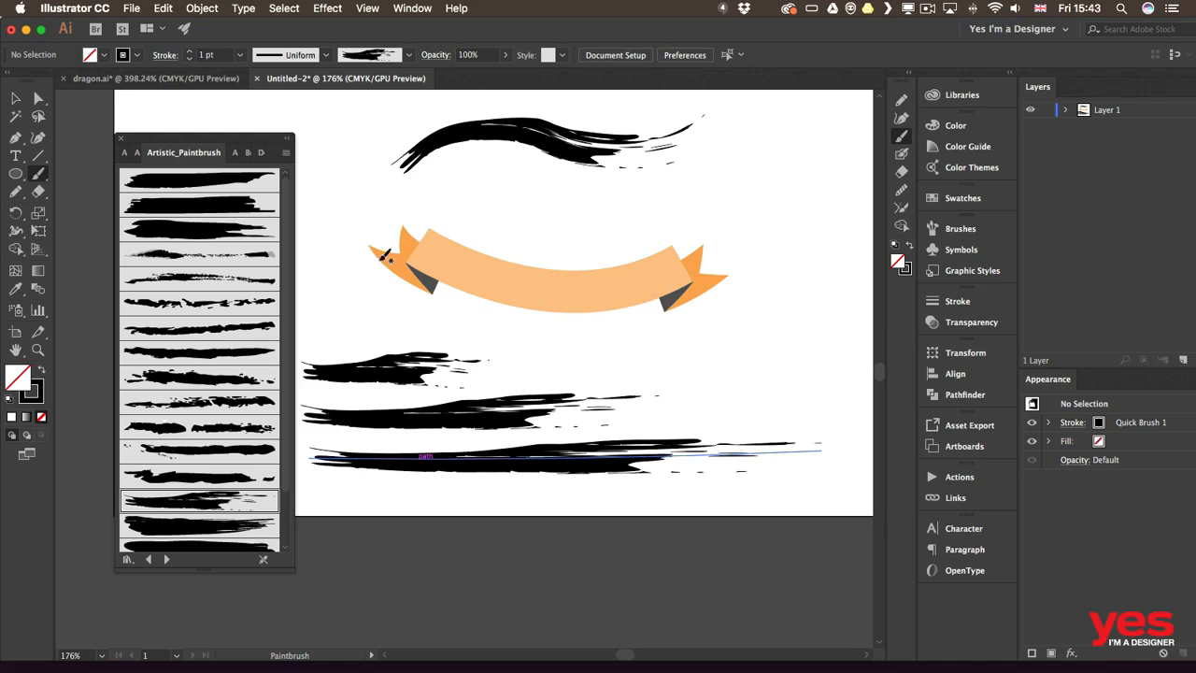
{"action": "left_click_drag", "start_coordinate": [368, 256], "coordinate": [543, 404]}
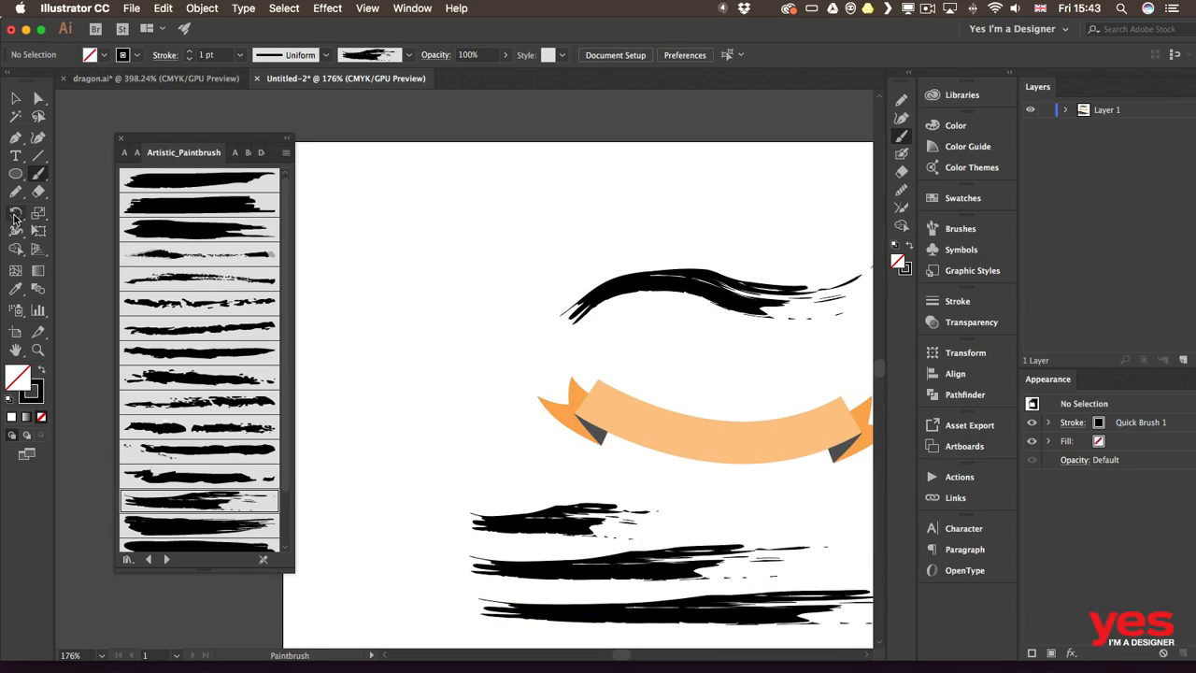
{"action": "left_click", "coordinate": [14, 175]}
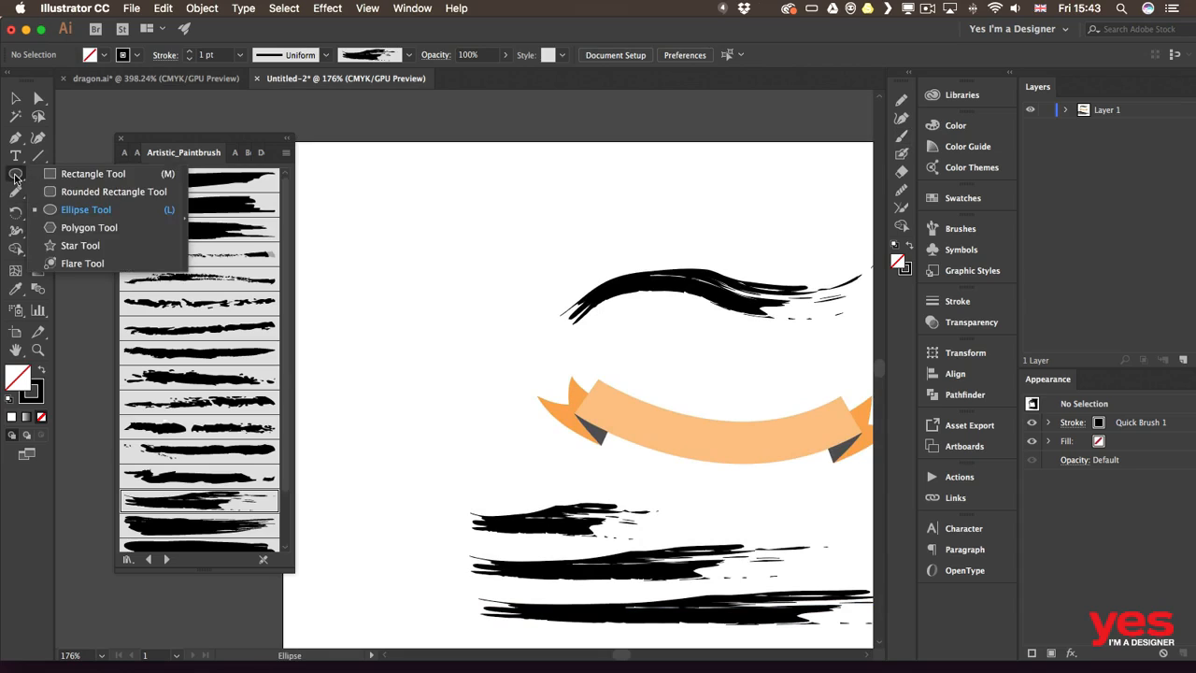
{"action": "left_click_drag", "start_coordinate": [17, 176], "coordinate": [81, 178]}
{"action": "mouse_move", "coordinate": [322, 212]}
{"action": "left_mouse_down"}
{"action": "mouse_move", "coordinate": [499, 307]}
{"action": "mouse_move", "coordinate": [495, 296]}
{"action": "left_mouse_up"}
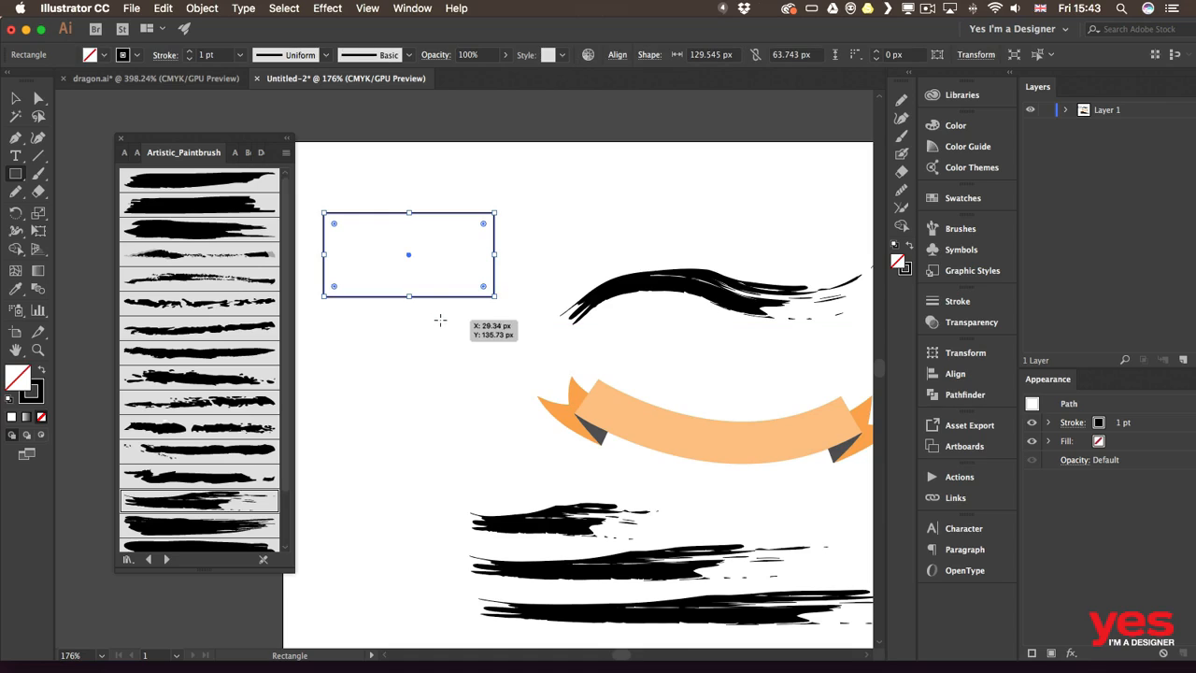
{"action": "key", "text": "shift+x"}
{"action": "key", "text": "v"}
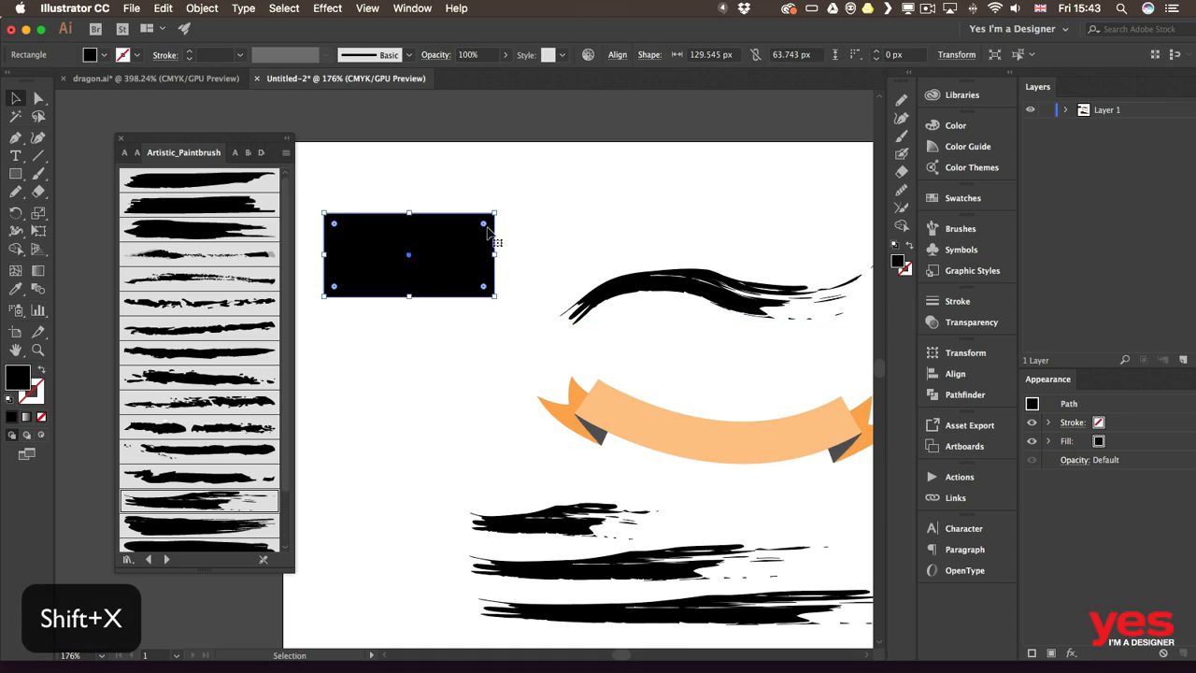
- Reshape the black rectangle into a wider, flatter bar of about 162 by 35 px
{"action": "left_click_drag", "start_coordinate": [495, 213], "coordinate": [542, 210]}
{"action": "left_click", "coordinate": [422, 350]}
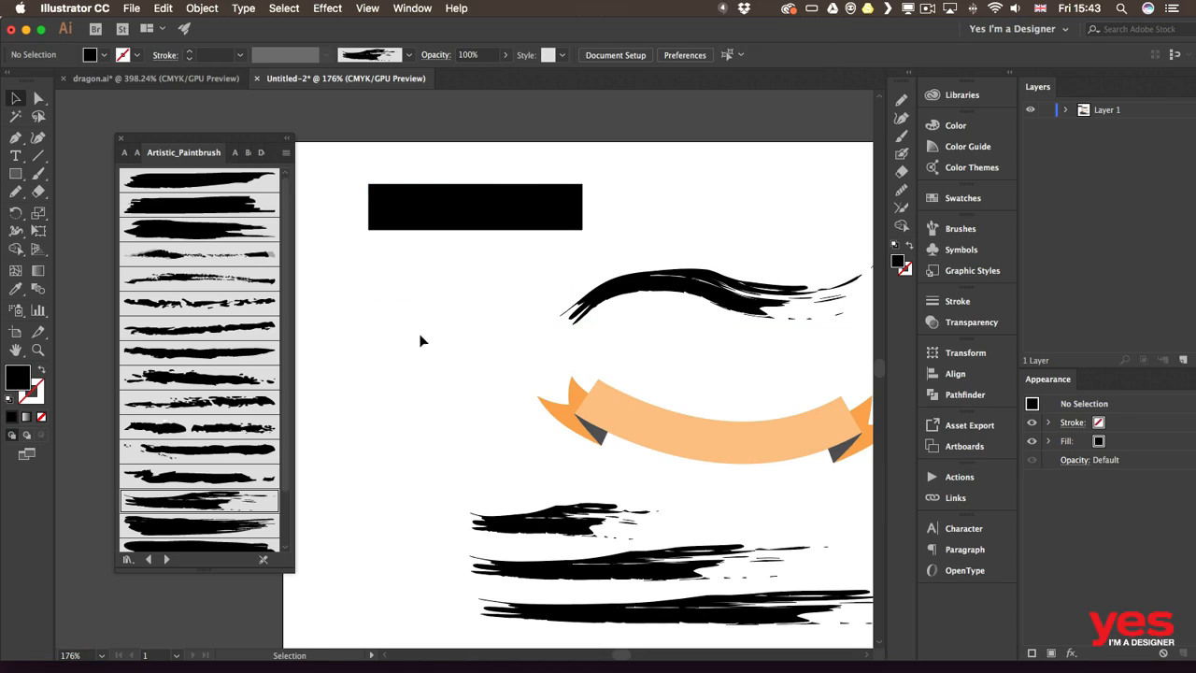
- Start an Illustrator Scribble effect on the black rectangle with the preview on and the artwork in view
{"action": "left_click", "coordinate": [412, 213]}
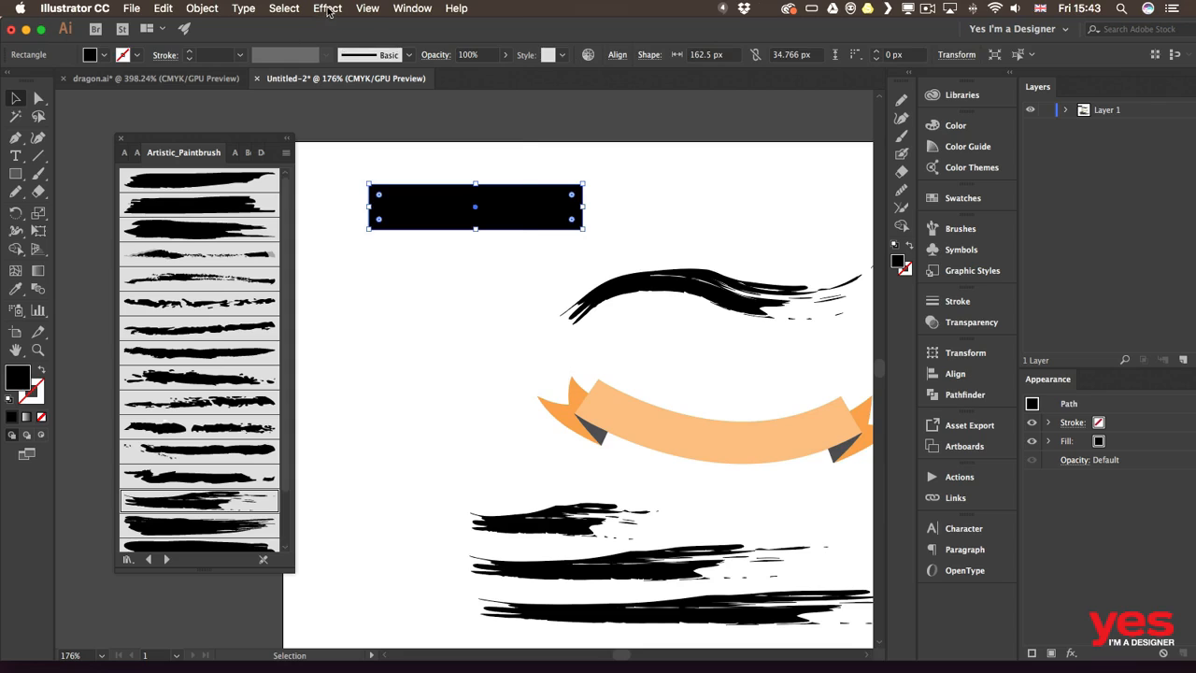
{"action": "left_click", "coordinate": [327, 9]}
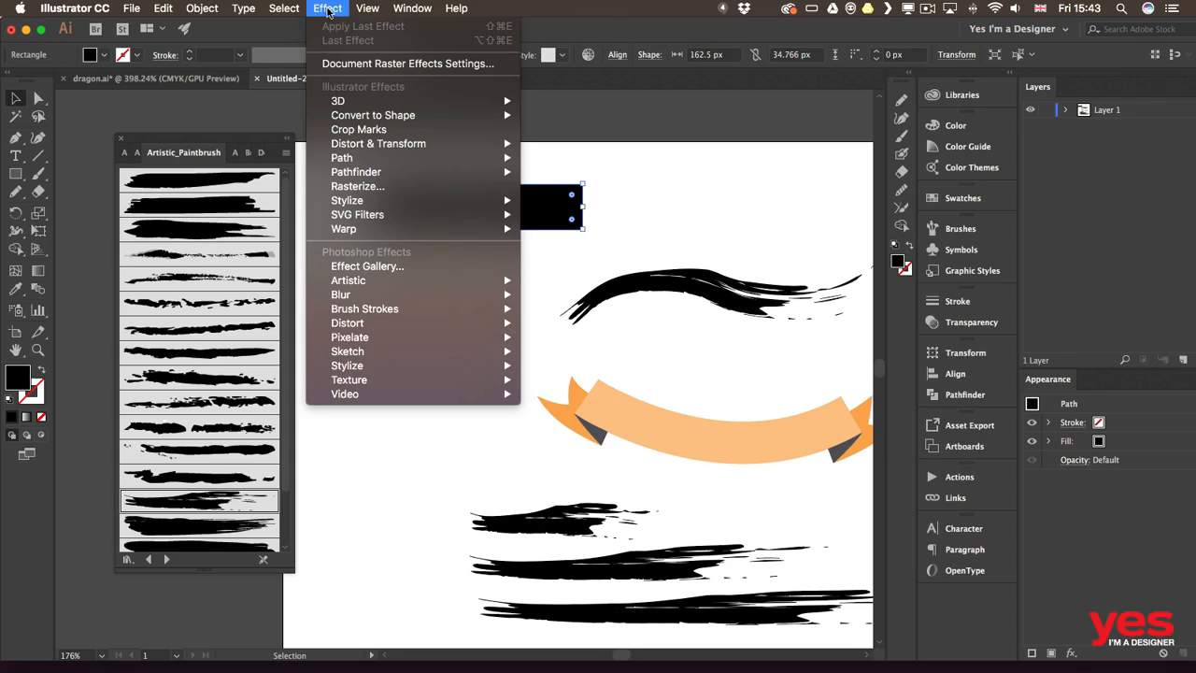
{"action": "mouse_move", "coordinate": [379, 202]}
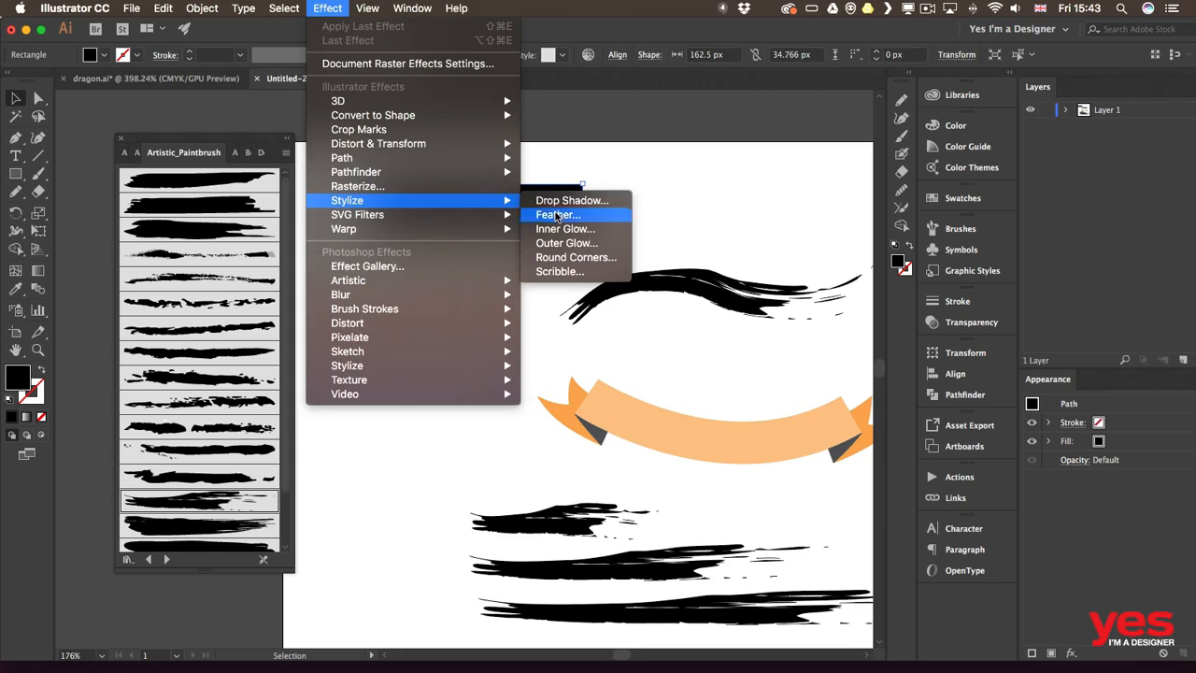
{"action": "left_click", "coordinate": [561, 271]}
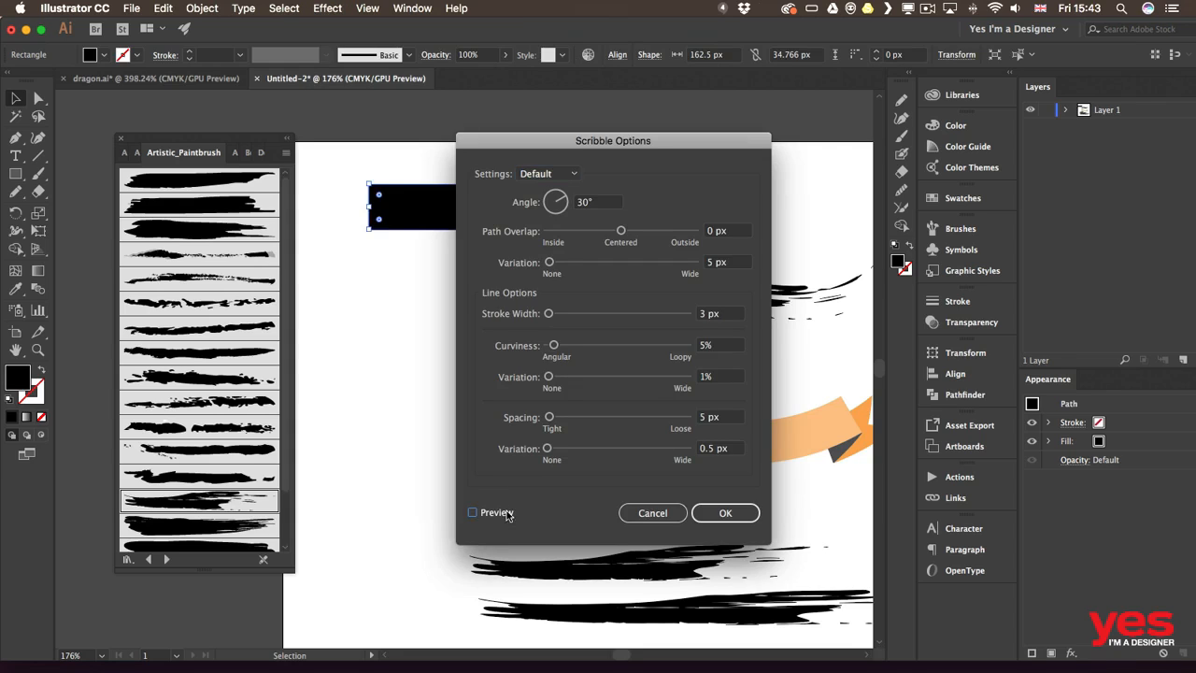
{"action": "left_click", "coordinate": [510, 511]}
{"action": "left_click_drag", "start_coordinate": [609, 133], "coordinate": [793, 95]}
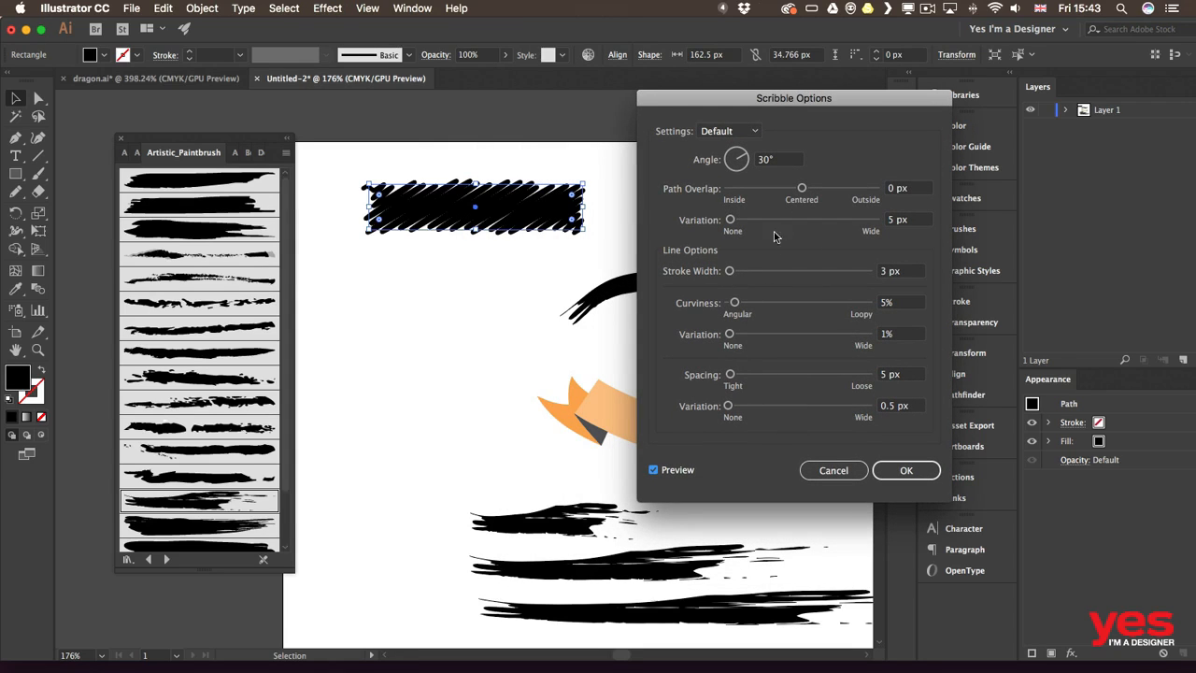
- Set the scribble's path overlap to -12.58 px and its stroke width to 1 px, and apply the effect
{"action": "left_click_drag", "start_coordinate": [802, 188], "coordinate": [797, 190]}
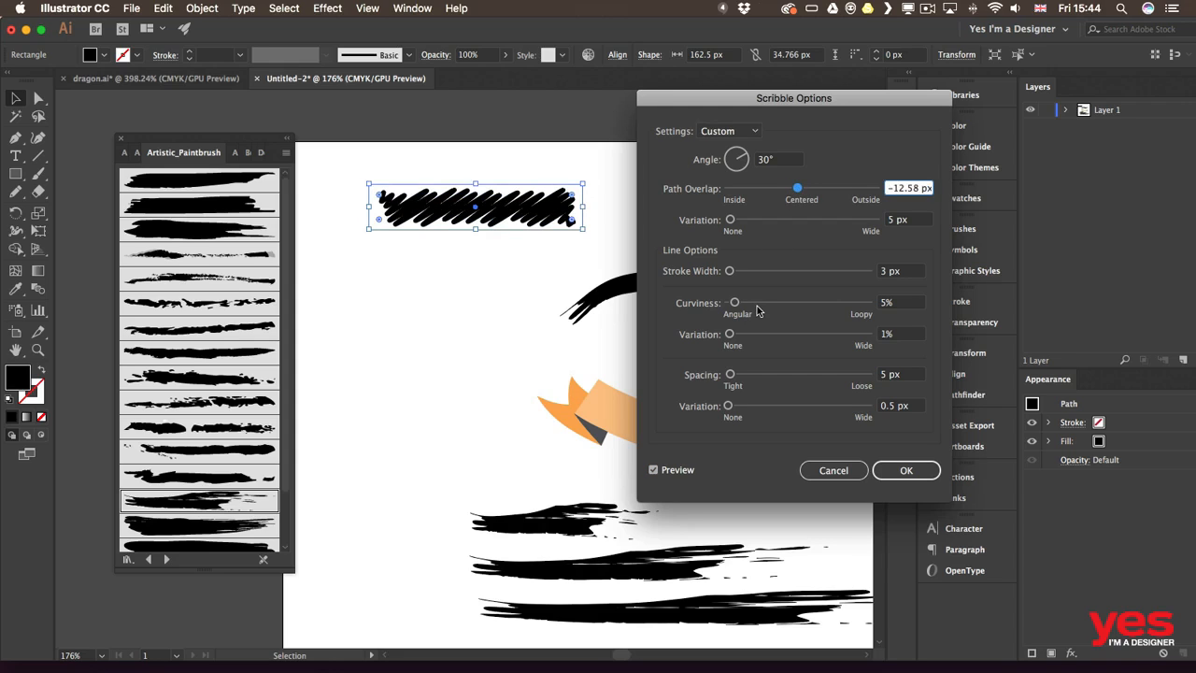
{"action": "mouse_move", "coordinate": [731, 271]}
{"action": "left_mouse_down"}
{"action": "mouse_move", "coordinate": [741, 271]}
{"action": "mouse_move", "coordinate": [731, 271]}
{"action": "left_mouse_up"}
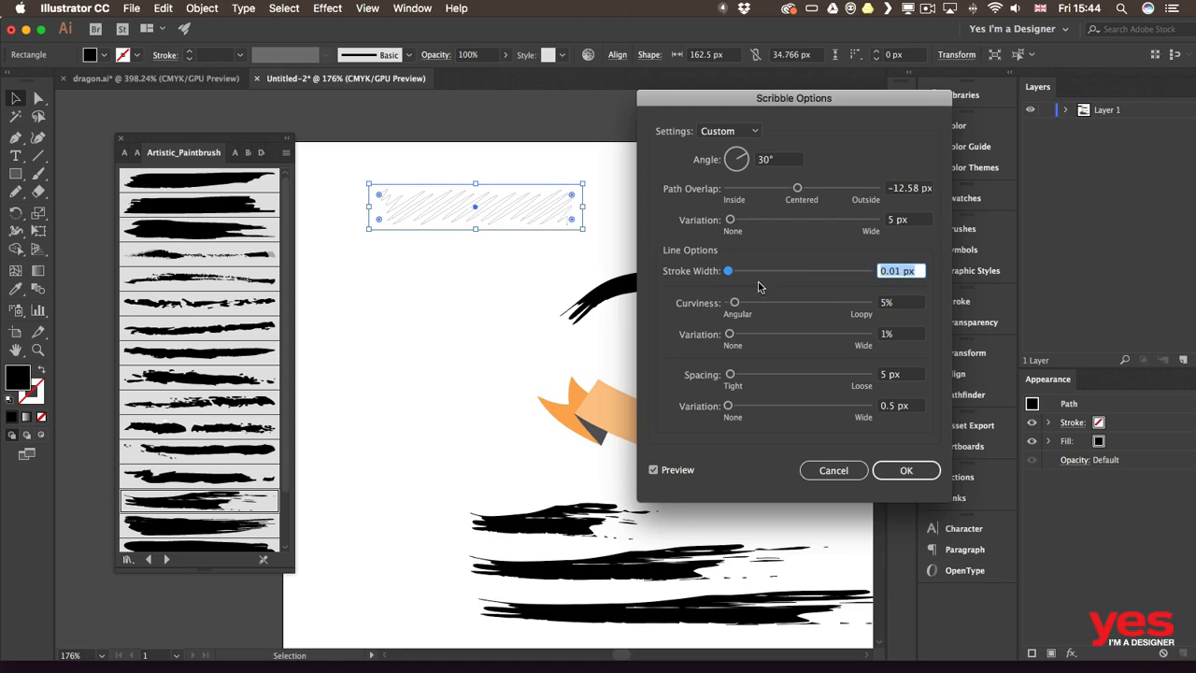
{"action": "key", "text": "Up"}
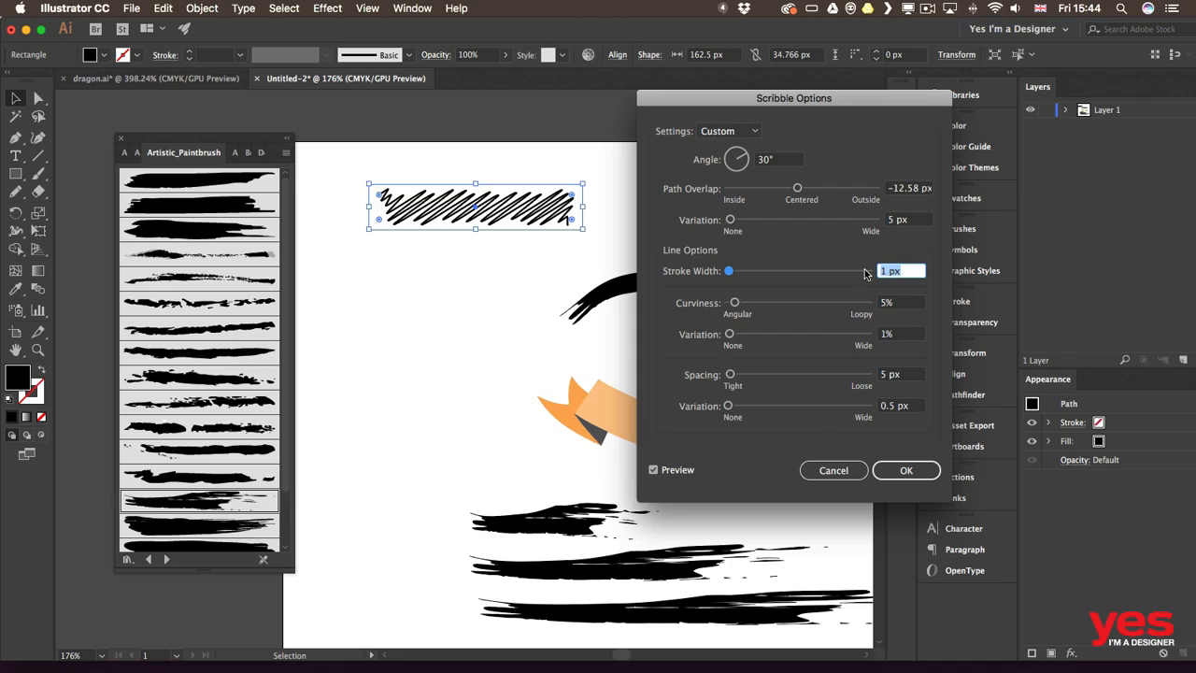
{"action": "left_click", "coordinate": [905, 472]}
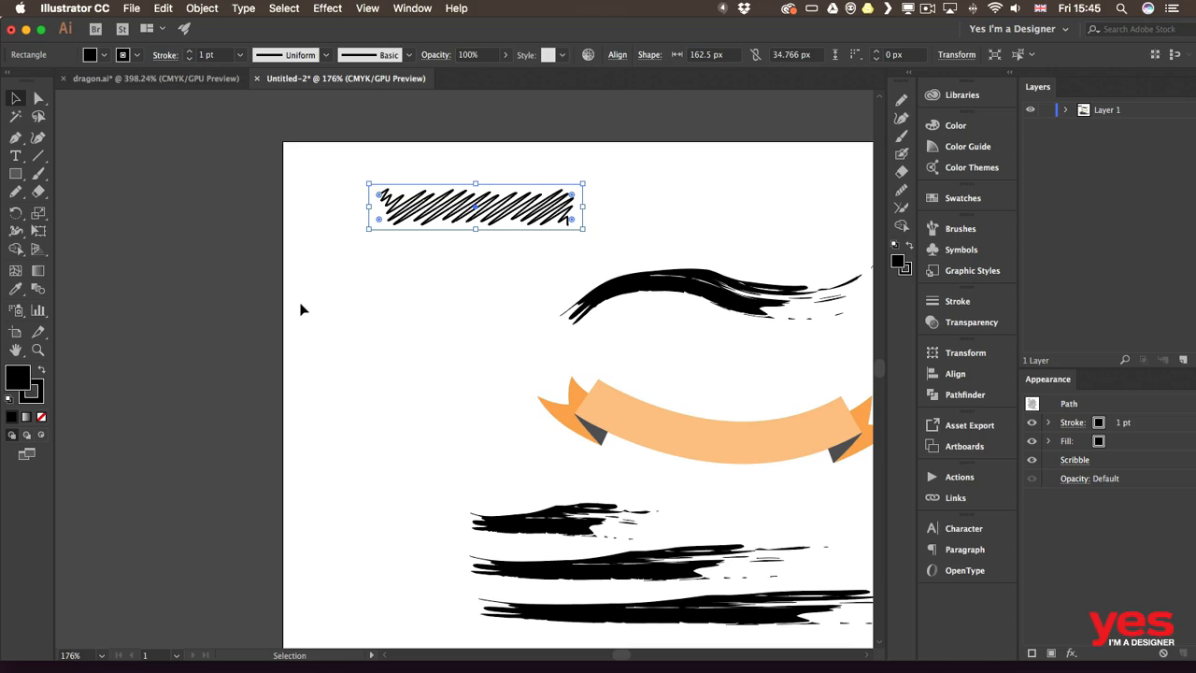
- Expand the scribbled rectangle's appearance and save the resulting artwork as a new Art Brush with the default options
{"action": "left_click", "coordinate": [205, 9]}
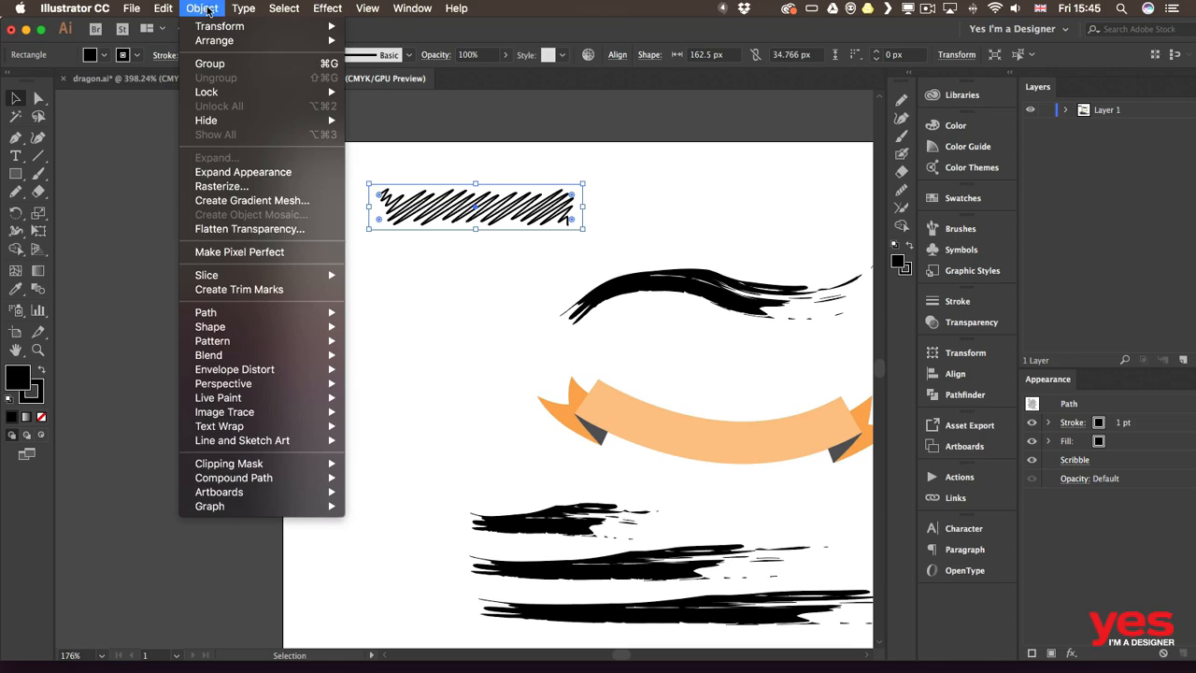
{"action": "left_click", "coordinate": [269, 174]}
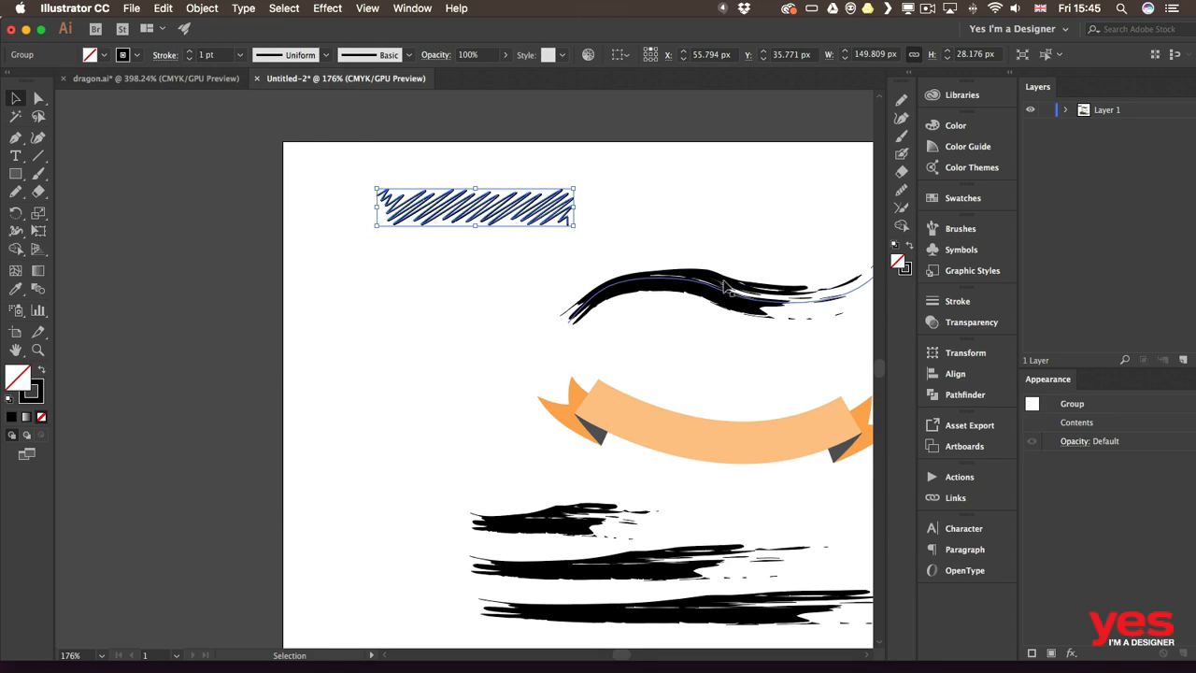
{"action": "left_click", "coordinate": [963, 232]}
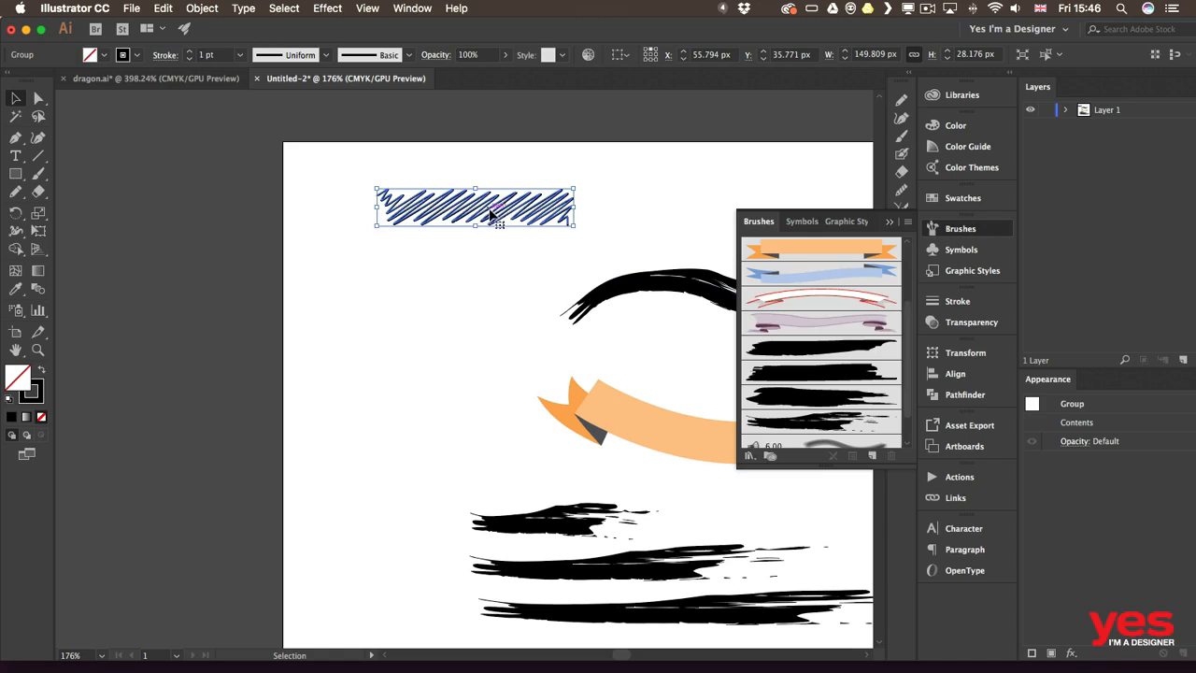
{"action": "mouse_move", "coordinate": [486, 207]}
{"action": "left_mouse_down"}
{"action": "mouse_move", "coordinate": [614, 293]}
{"action": "mouse_move", "coordinate": [808, 346]}
{"action": "left_mouse_up"}
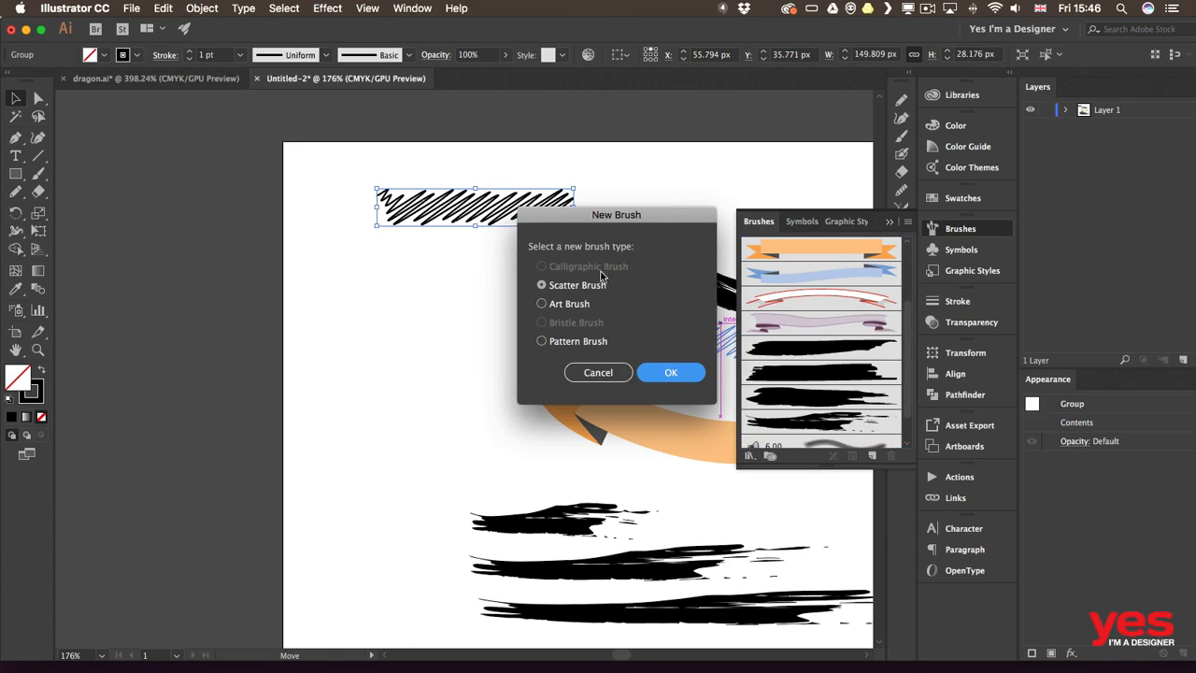
{"action": "left_click", "coordinate": [573, 304]}
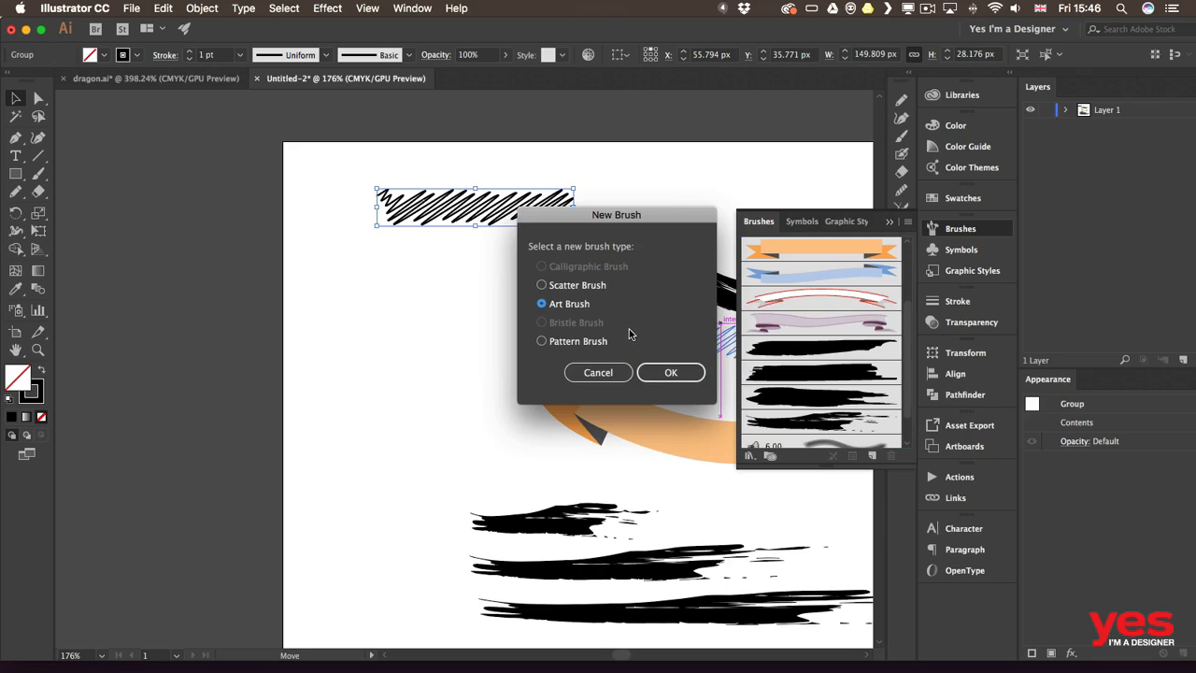
{"action": "left_click", "coordinate": [670, 371]}
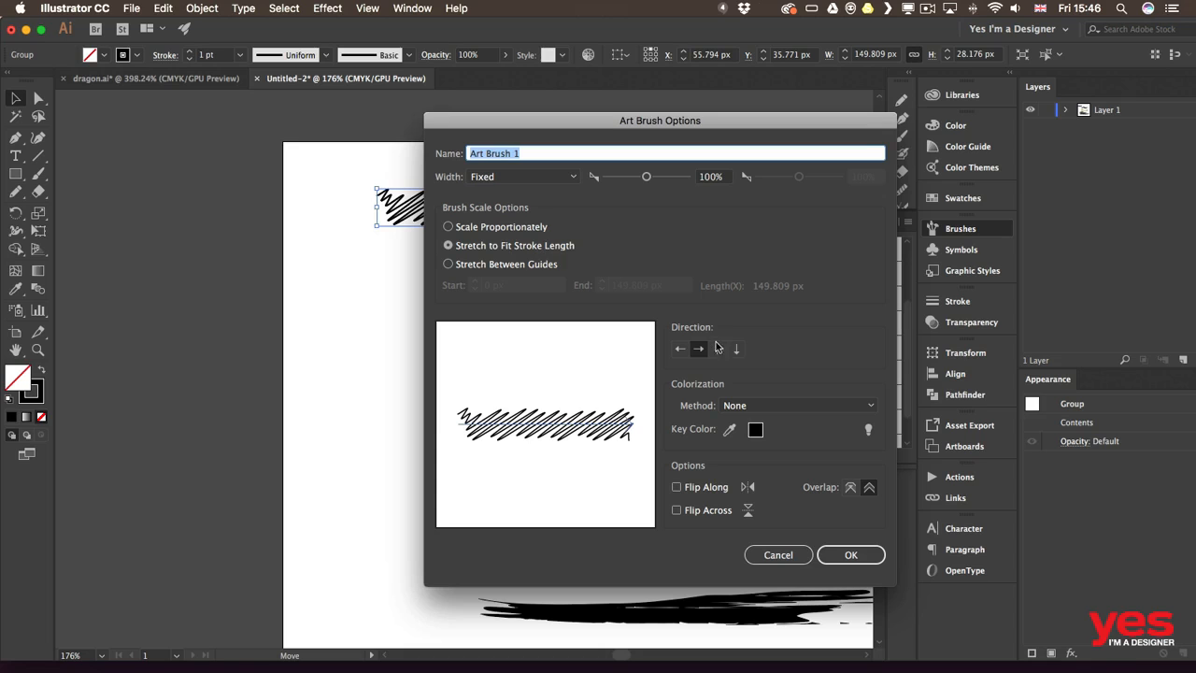
{"action": "left_click", "coordinate": [862, 558]}
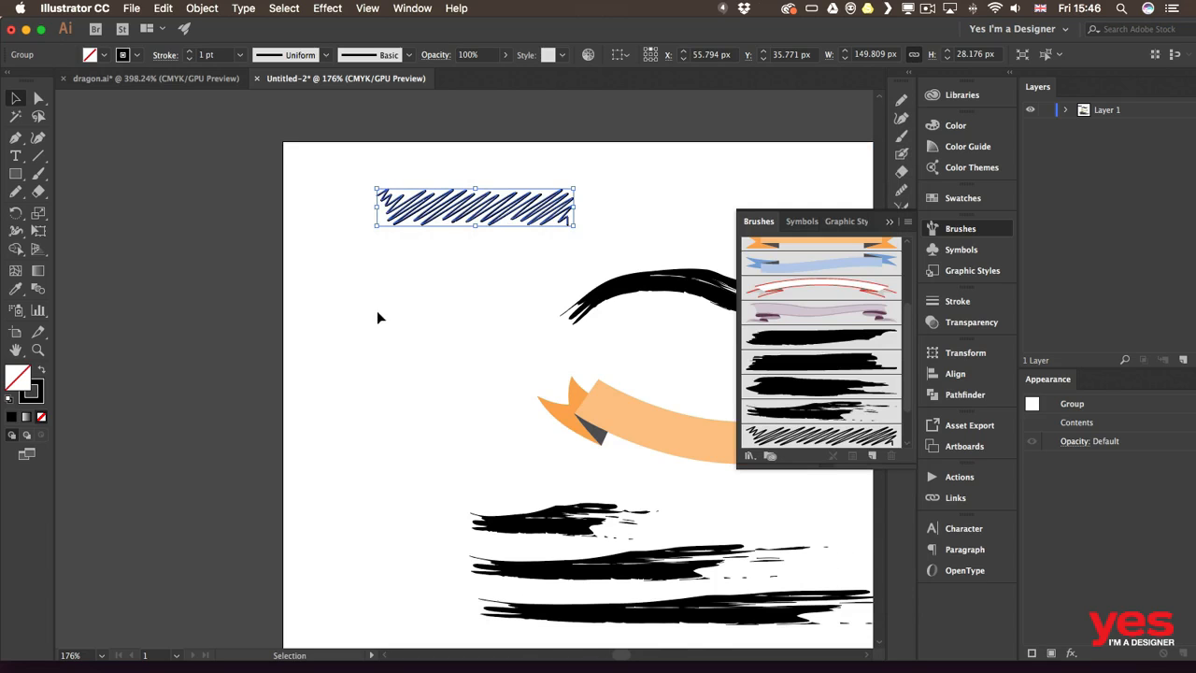
- Delete the wavy Quick Brush 1 stroke above the orange banner and move the scribble artwork slightly towards the artboard's upper-left corner
{"action": "left_click", "coordinate": [472, 465]}
{"action": "left_click_drag", "start_coordinate": [508, 498], "coordinate": [212, 411]}
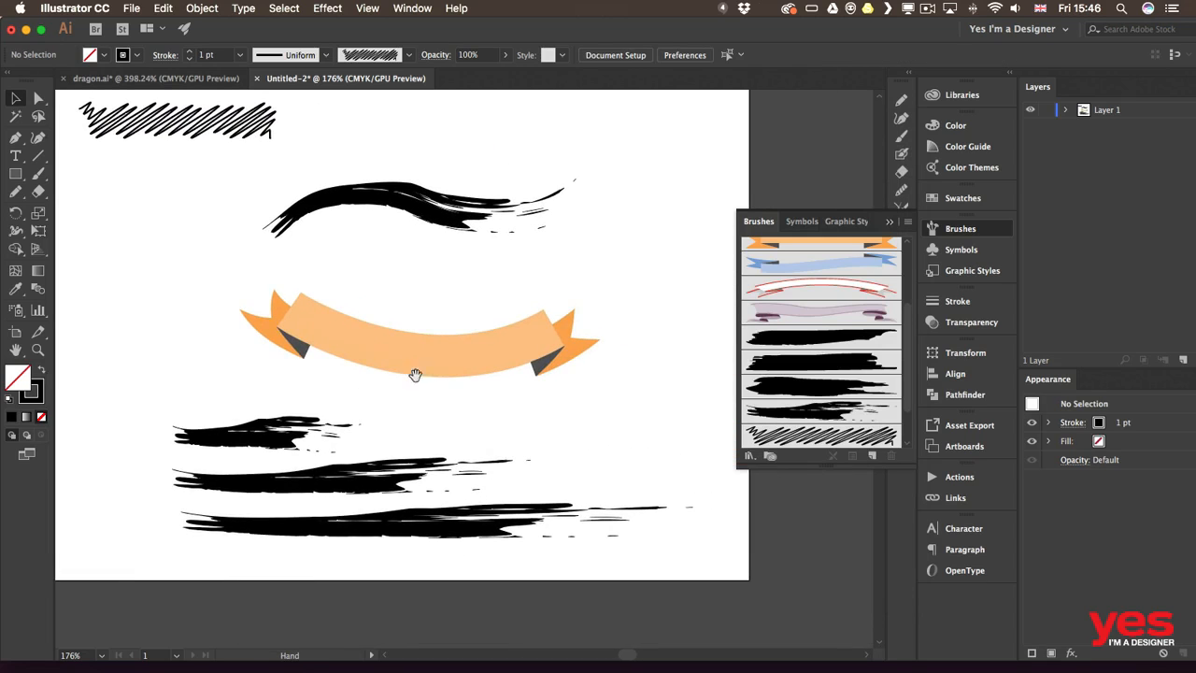
{"action": "mouse_move", "coordinate": [406, 359]}
{"action": "left_mouse_down"}
{"action": "mouse_move", "coordinate": [353, 349]}
{"action": "mouse_move", "coordinate": [256, 363]}
{"action": "mouse_move", "coordinate": [359, 358]}
{"action": "left_mouse_up"}
{"action": "mouse_move", "coordinate": [368, 572]}
{"action": "left_mouse_down"}
{"action": "mouse_move", "coordinate": [526, 348]}
{"action": "mouse_move", "coordinate": [334, 363]}
{"action": "mouse_move", "coordinate": [359, 372]}
{"action": "left_mouse_up"}
{"action": "left_click", "coordinate": [434, 257]}
{"action": "left_click_drag", "start_coordinate": [473, 216], "coordinate": [371, 357]}
{"action": "left_click", "coordinate": [469, 329]}
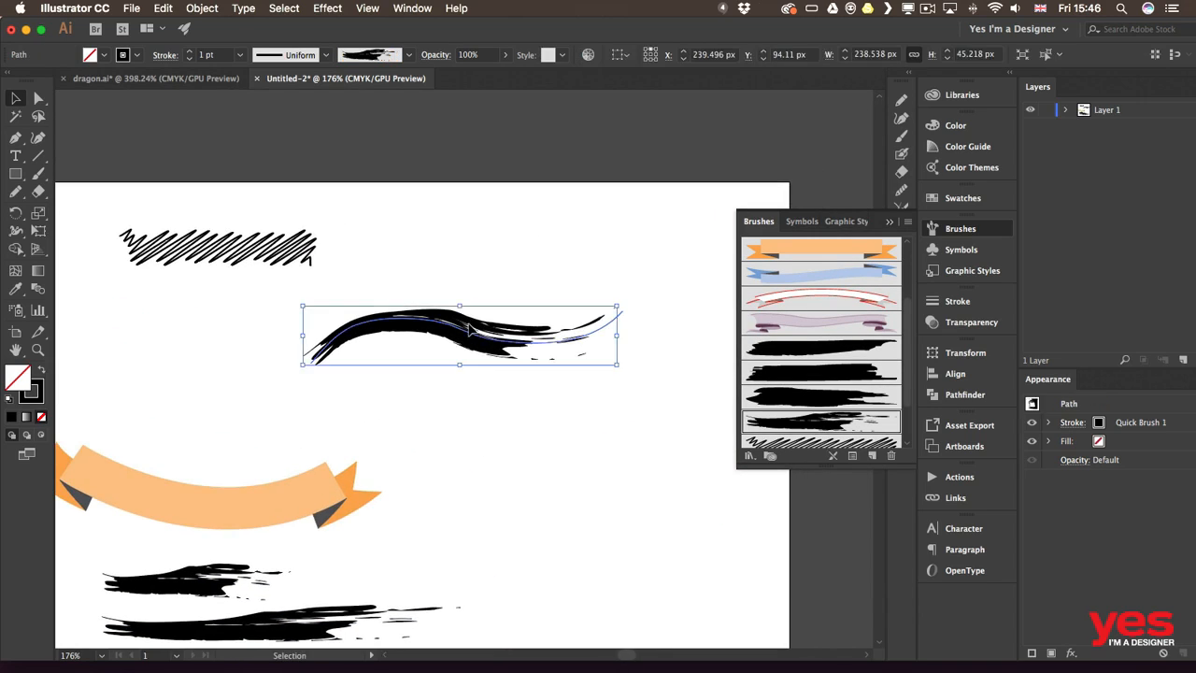
{"action": "key", "text": "Delete"}
{"action": "left_click_drag", "start_coordinate": [239, 247], "coordinate": [203, 227]}
{"action": "key", "text": "super+shift+a"}
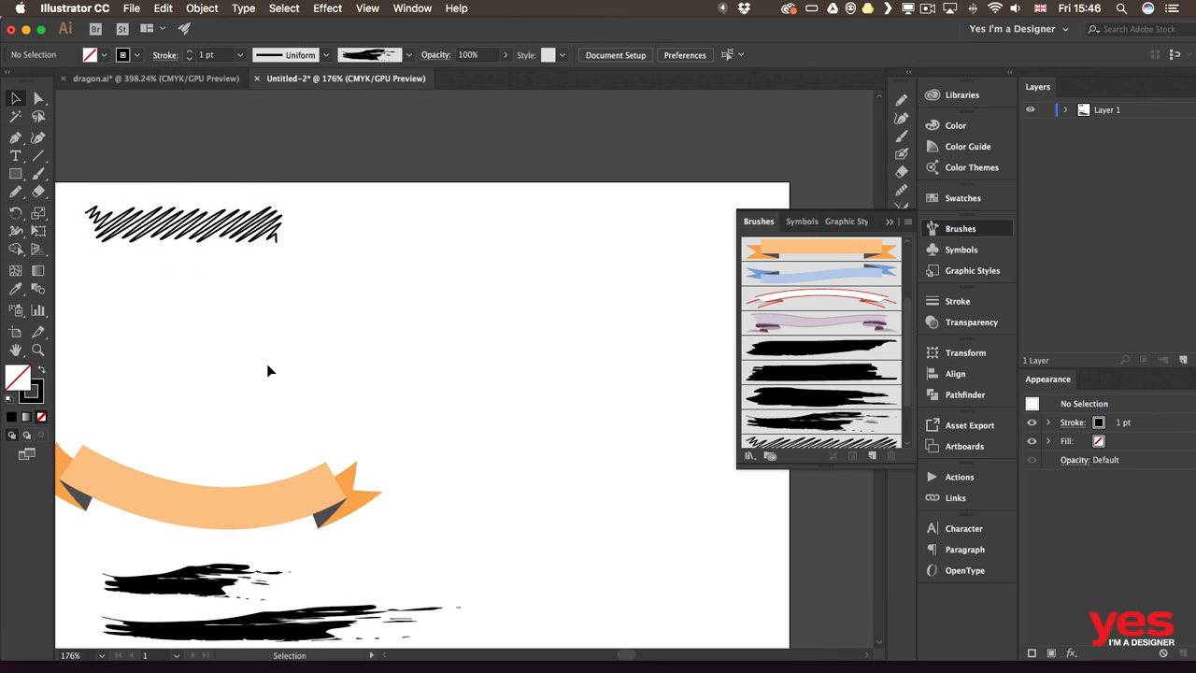
- Paint a gentle curve, a repeated wave below it and a looped stroke beside the black strokes with the scribble brush Art Brush 1
{"action": "key", "text": "b"}
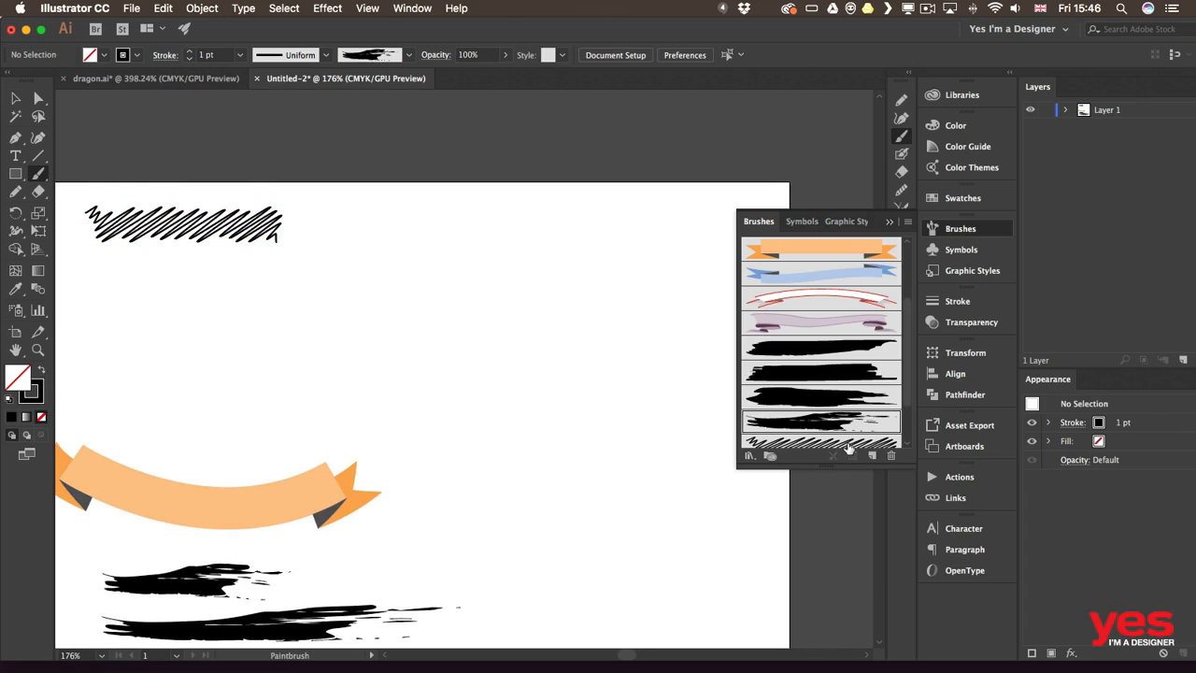
{"action": "left_click_drag", "start_coordinate": [838, 467], "coordinate": [830, 540]}
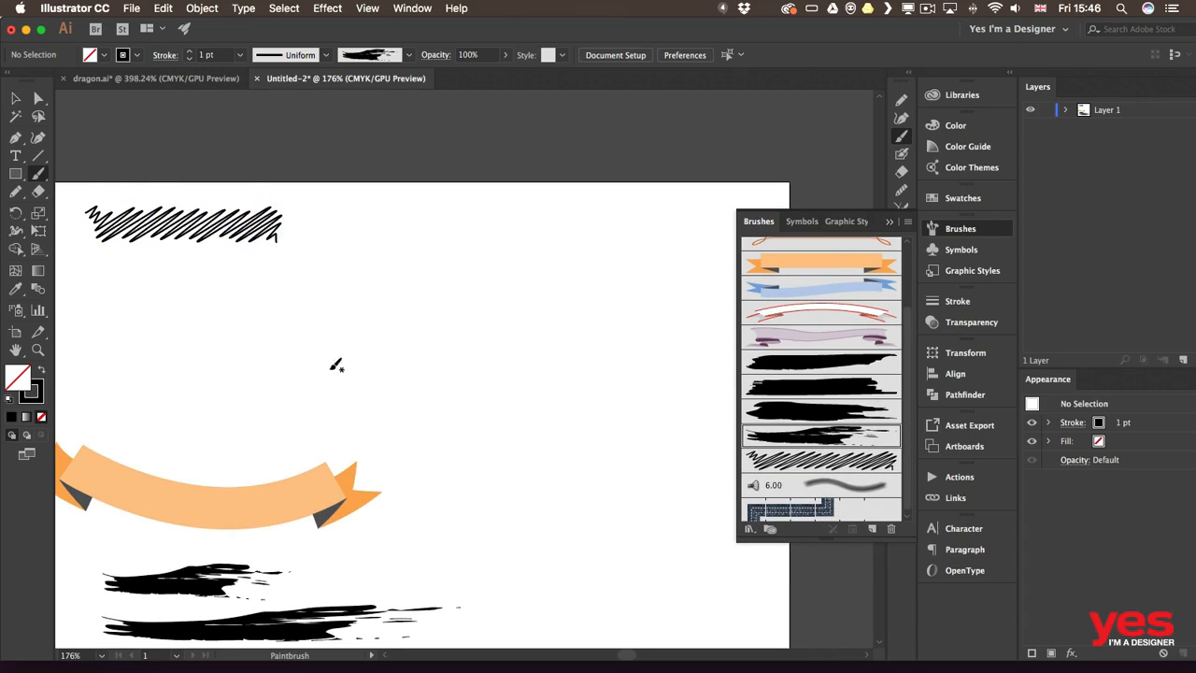
{"action": "left_click", "coordinate": [825, 457]}
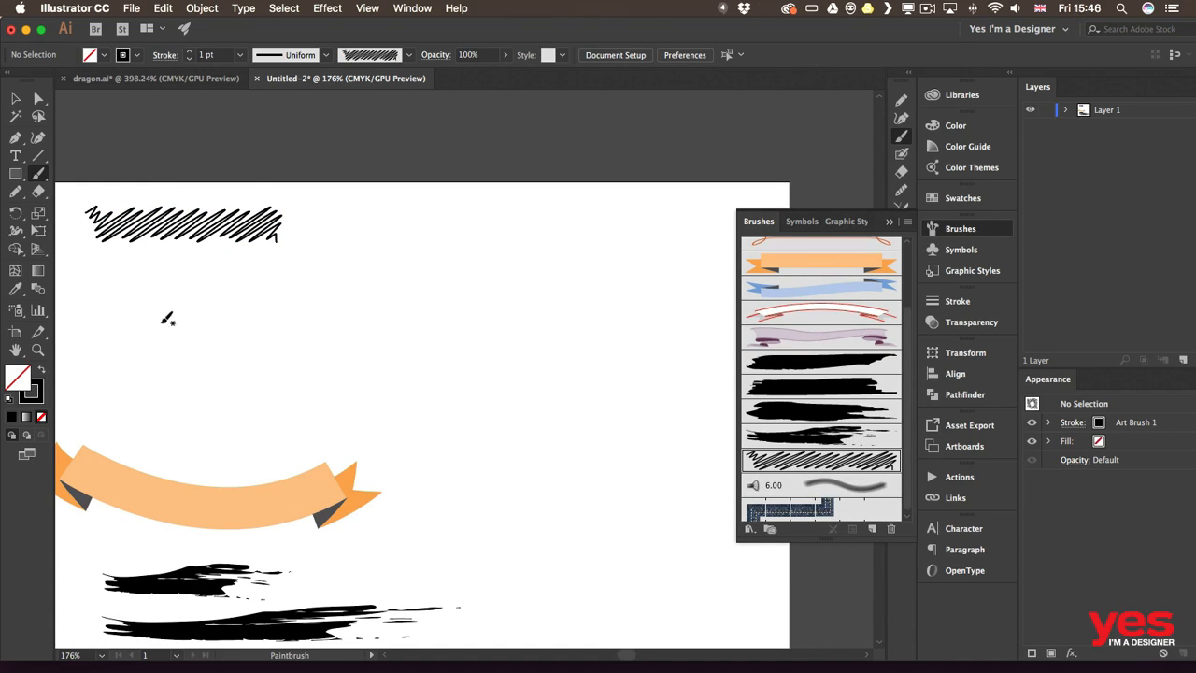
{"action": "mouse_move", "coordinate": [170, 317]}
{"action": "left_mouse_down"}
{"action": "mouse_move", "coordinate": [265, 299]}
{"action": "mouse_move", "coordinate": [440, 349]}
{"action": "mouse_move", "coordinate": [603, 299]}
{"action": "left_mouse_up"}
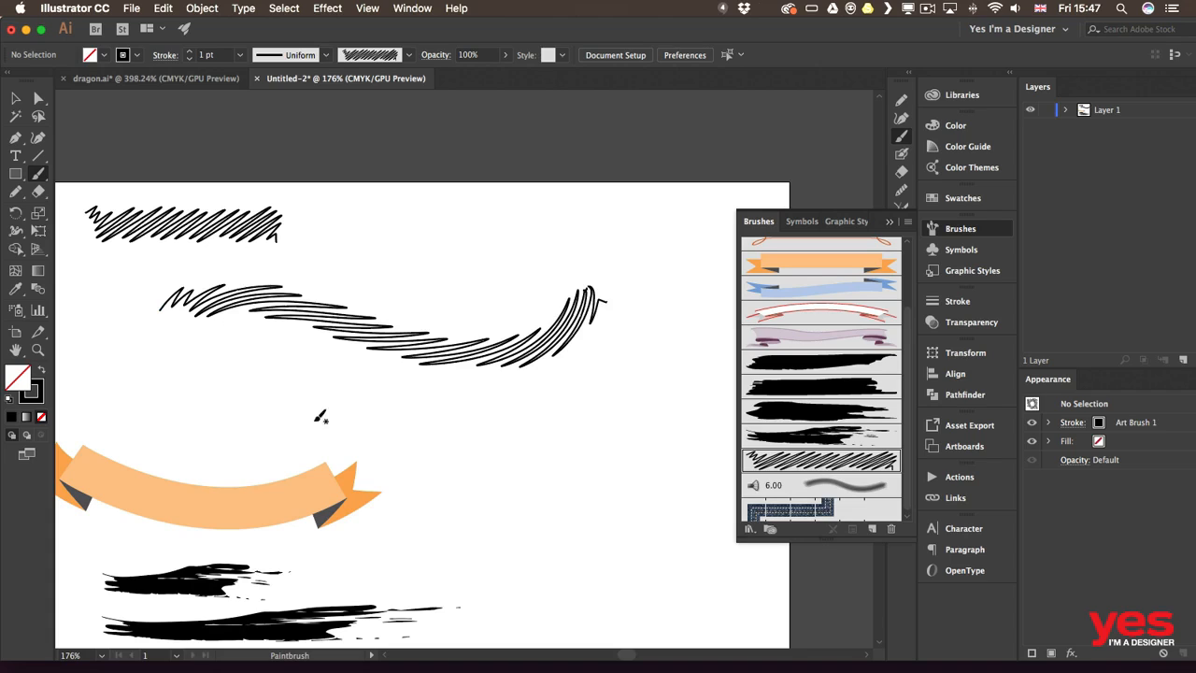
{"action": "mouse_move", "coordinate": [180, 414]}
{"action": "left_mouse_down"}
{"action": "mouse_move", "coordinate": [269, 432]}
{"action": "mouse_move", "coordinate": [335, 392]}
{"action": "mouse_move", "coordinate": [402, 438]}
{"action": "mouse_move", "coordinate": [463, 403]}
{"action": "mouse_move", "coordinate": [533, 437]}
{"action": "mouse_move", "coordinate": [664, 416]}
{"action": "mouse_move", "coordinate": [697, 450]}
{"action": "left_mouse_up"}
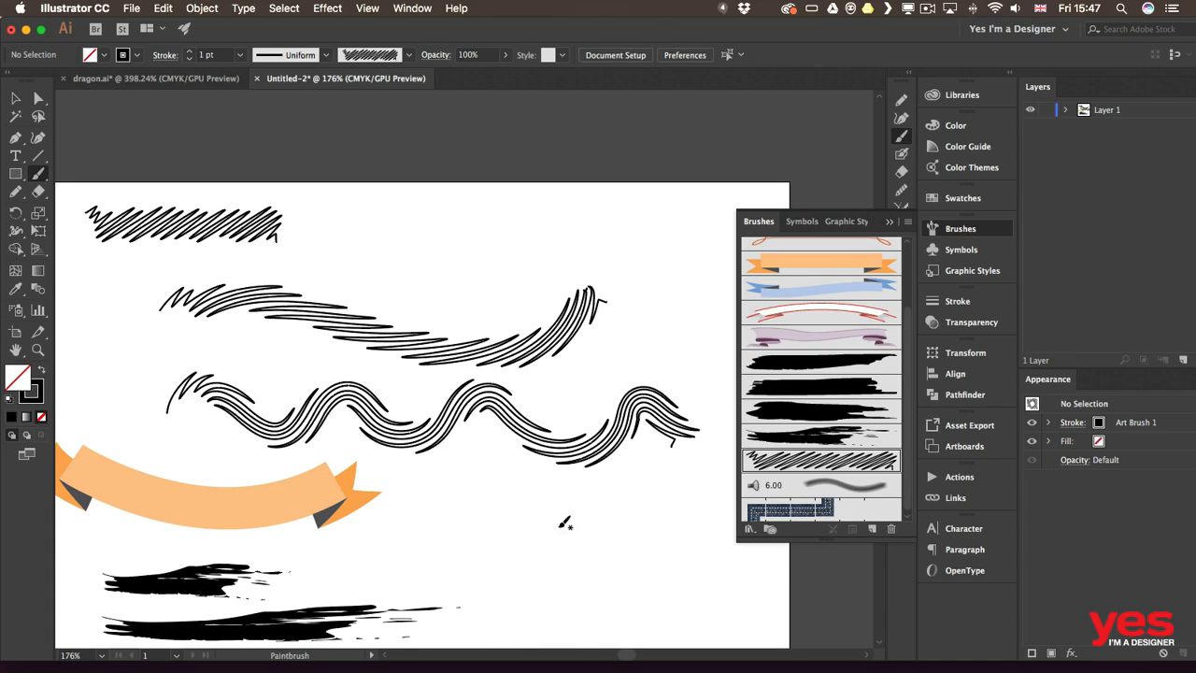
{"action": "mouse_move", "coordinate": [564, 524]}
{"action": "left_mouse_down"}
{"action": "mouse_move", "coordinate": [520, 323]}
{"action": "mouse_move", "coordinate": [469, 308]}
{"action": "mouse_move", "coordinate": [482, 390]}
{"action": "mouse_move", "coordinate": [626, 373]}
{"action": "mouse_move", "coordinate": [542, 331]}
{"action": "mouse_move", "coordinate": [641, 428]}
{"action": "mouse_move", "coordinate": [670, 433]}
{"action": "left_mouse_up"}
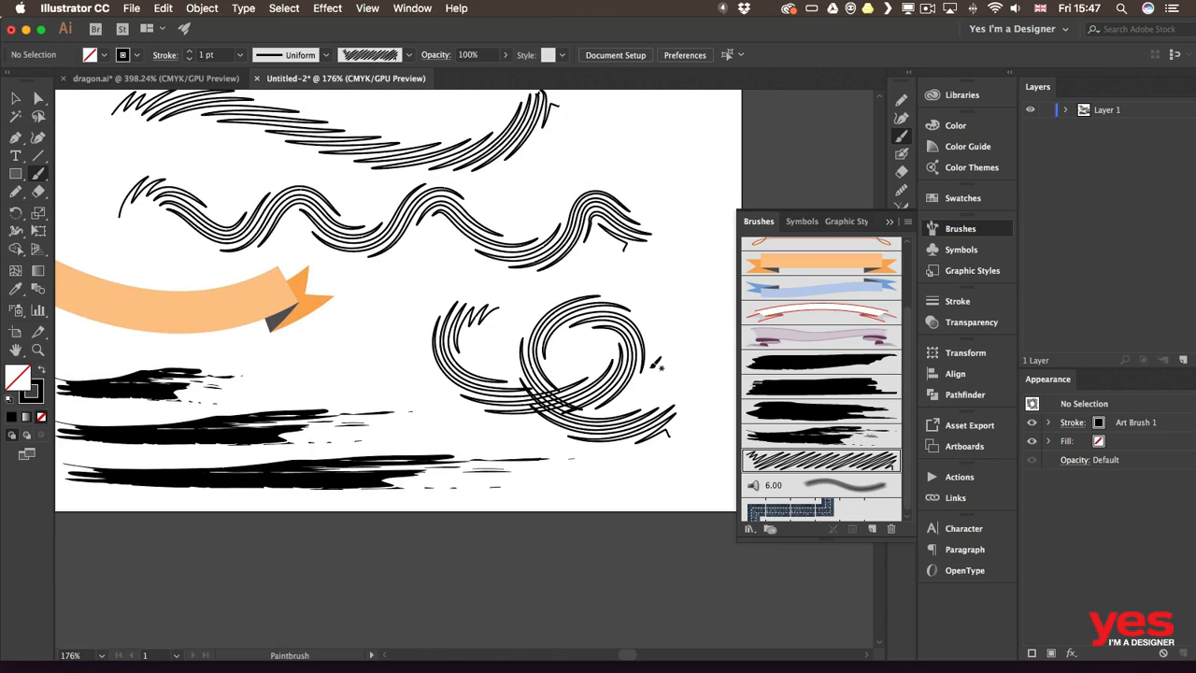
- Set Art Brush 1 to Scale Proportionately and choose to leave the existing brush strokes as they are
{"action": "mouse_move", "coordinate": [394, 254]}
{"action": "left_mouse_down"}
{"action": "mouse_move", "coordinate": [405, 306]}
{"action": "mouse_move", "coordinate": [482, 417]}
{"action": "left_mouse_up"}
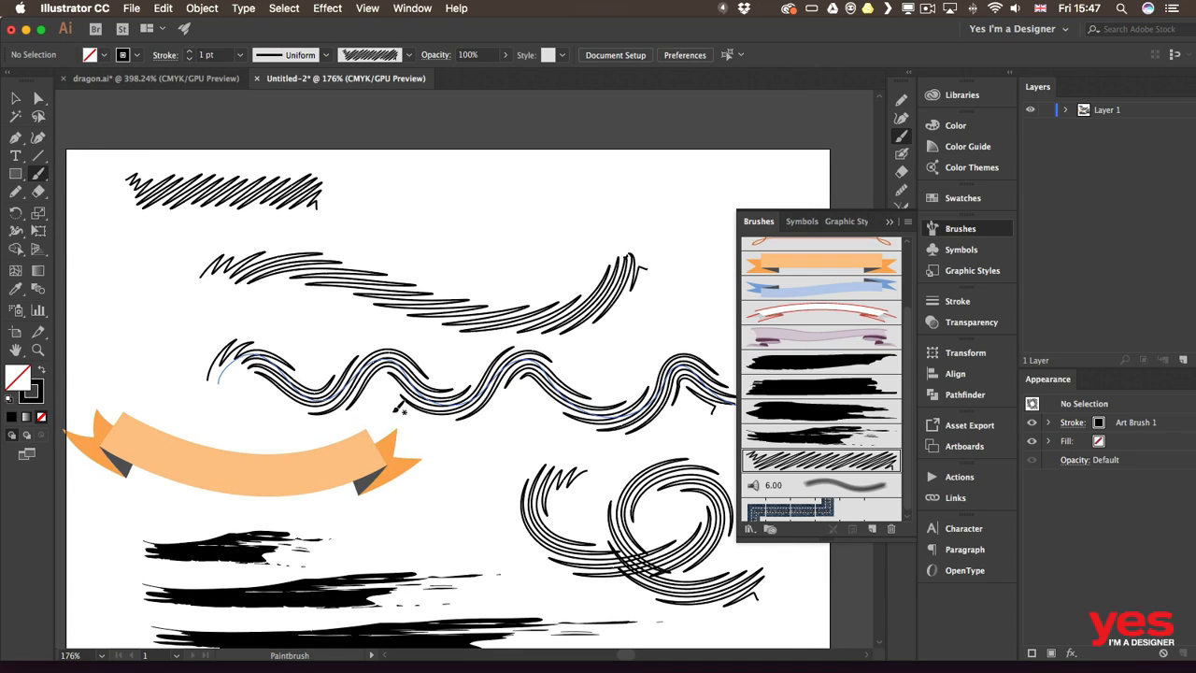
{"action": "left_click_drag", "start_coordinate": [427, 492], "coordinate": [450, 380]}
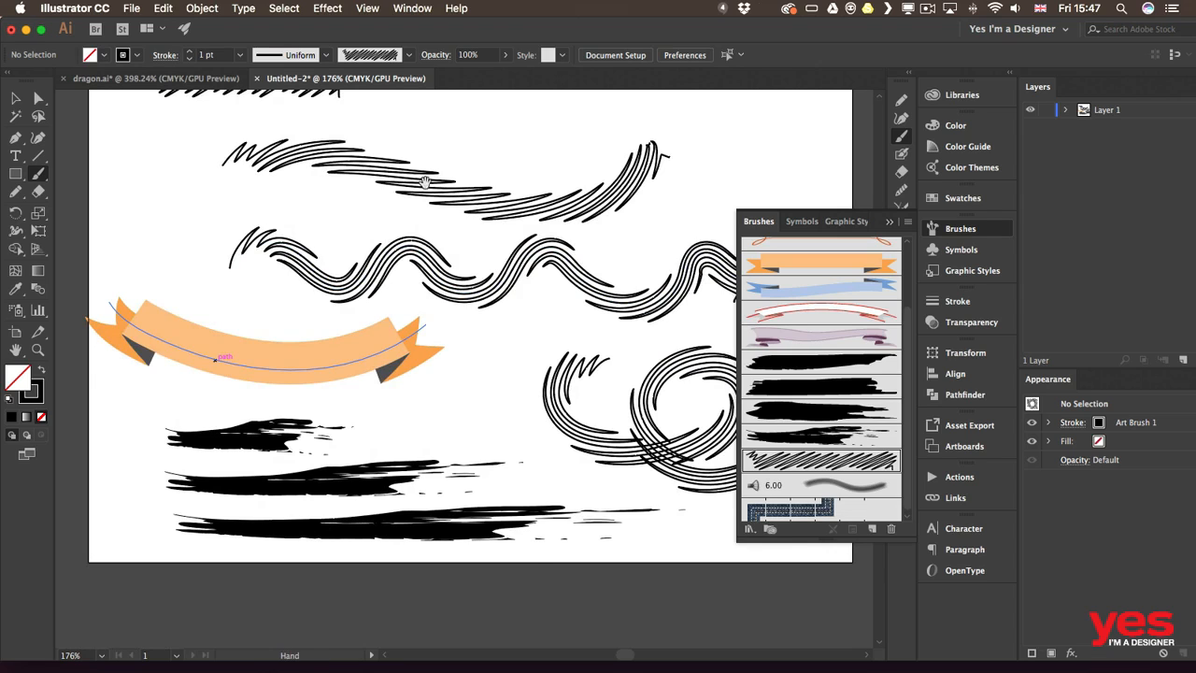
{"action": "left_click_drag", "start_coordinate": [425, 183], "coordinate": [432, 326]}
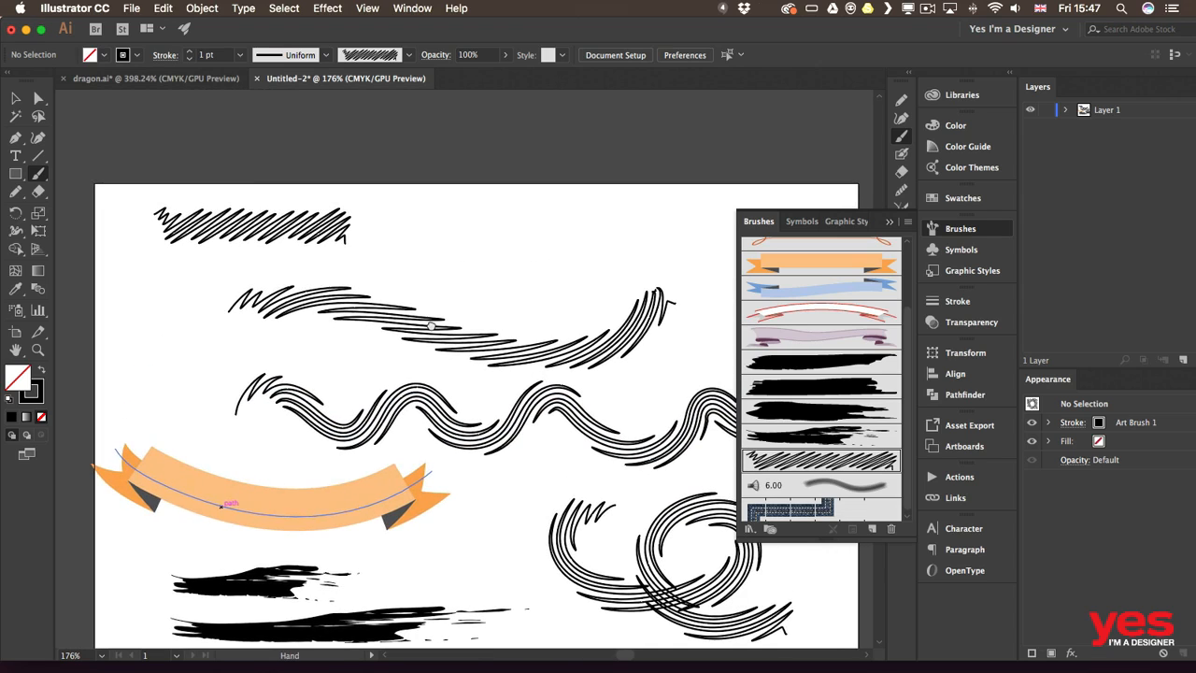
{"action": "double_click", "coordinate": [845, 461]}
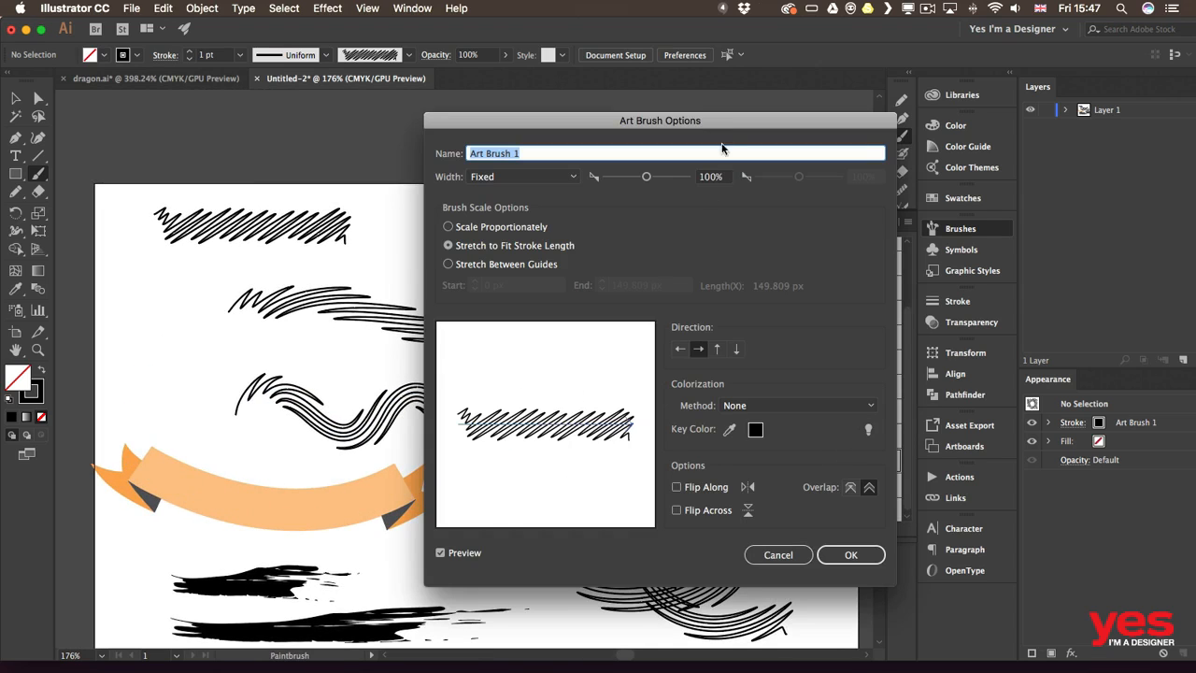
{"action": "mouse_move", "coordinate": [735, 123]}
{"action": "left_mouse_down"}
{"action": "mouse_move", "coordinate": [1138, 241]}
{"action": "mouse_move", "coordinate": [899, 127]}
{"action": "left_mouse_up"}
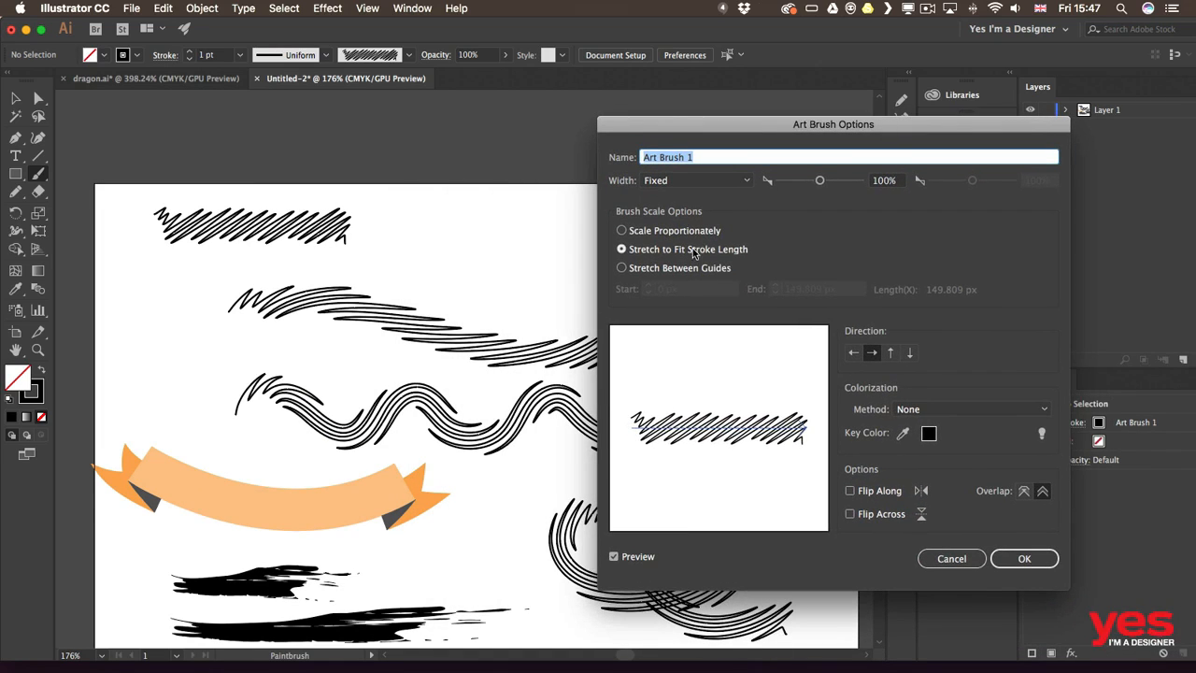
{"action": "left_click", "coordinate": [696, 233]}
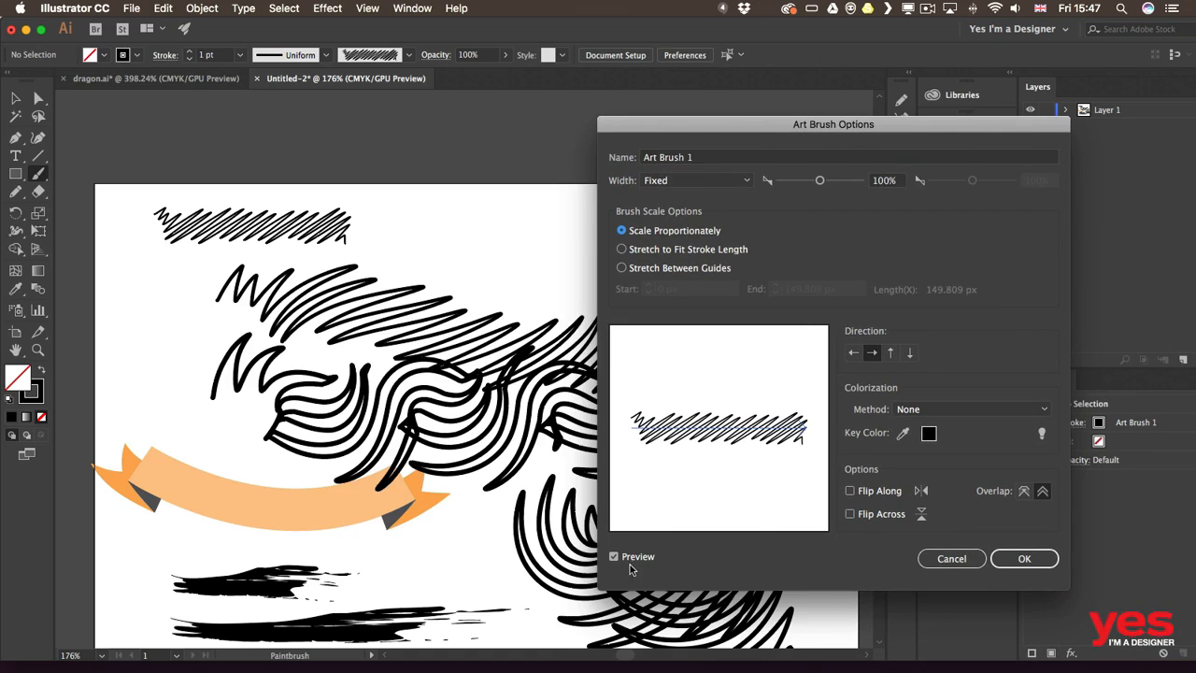
{"action": "mouse_move", "coordinate": [699, 124]}
{"action": "left_mouse_down"}
{"action": "mouse_move", "coordinate": [835, 105]}
{"action": "mouse_move", "coordinate": [945, 108]}
{"action": "mouse_move", "coordinate": [649, 117]}
{"action": "left_mouse_up"}
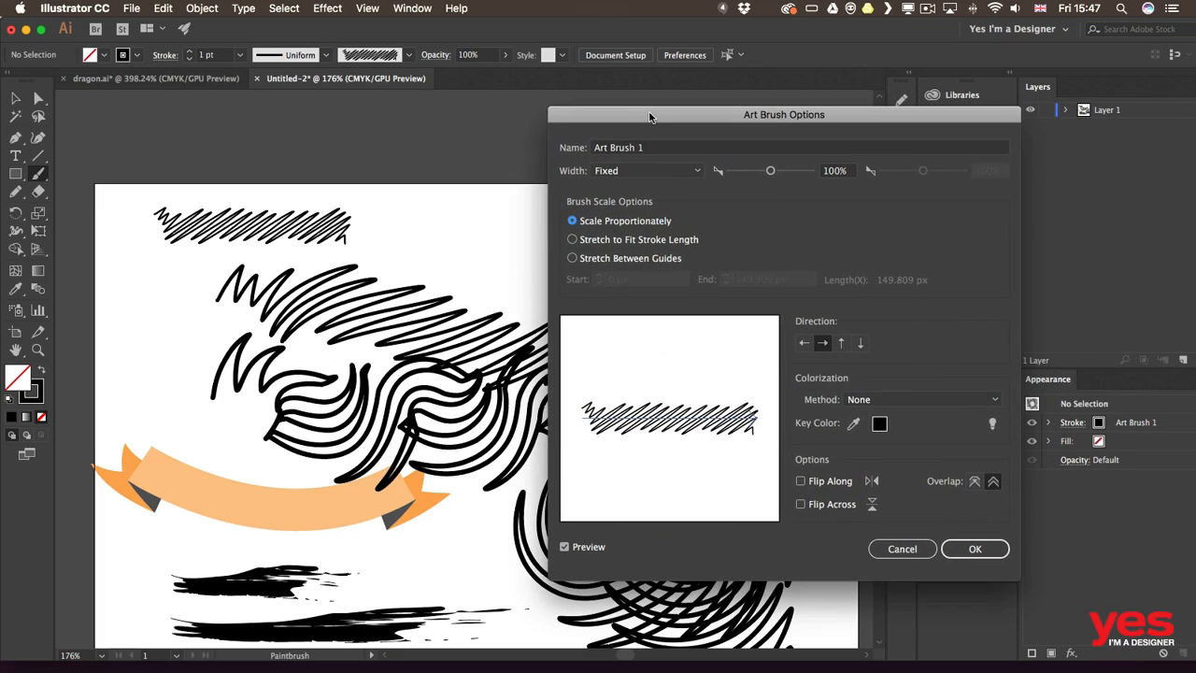
{"action": "left_click", "coordinate": [976, 549]}
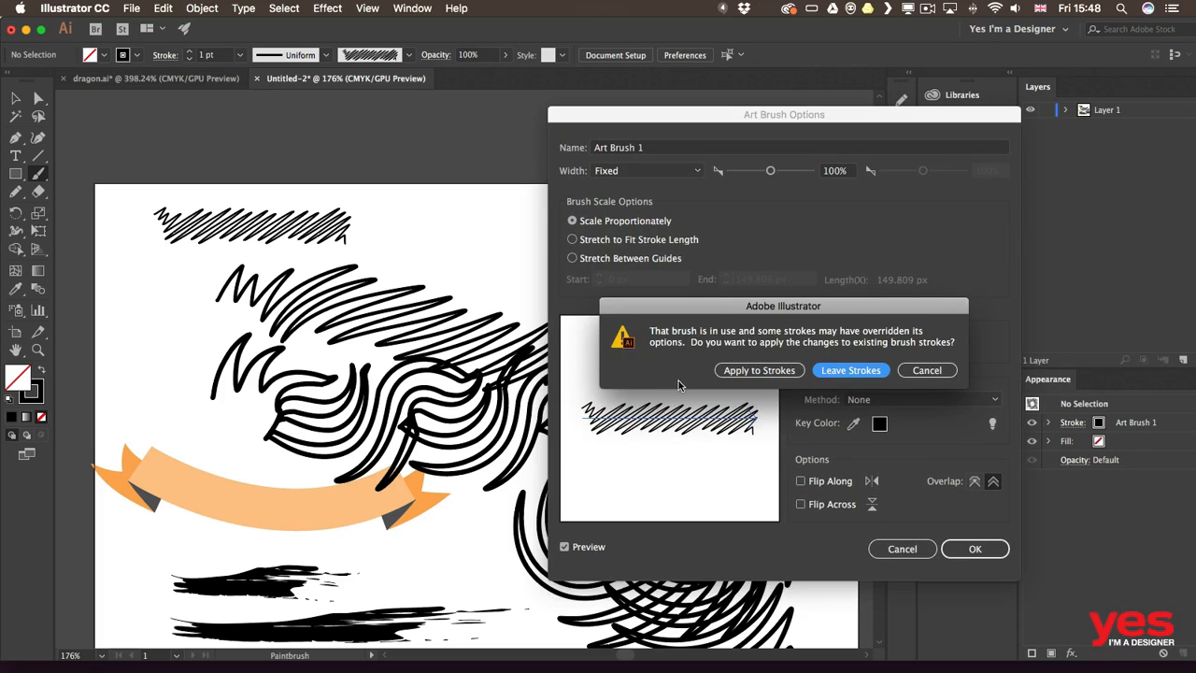
{"action": "left_click", "coordinate": [851, 371]}
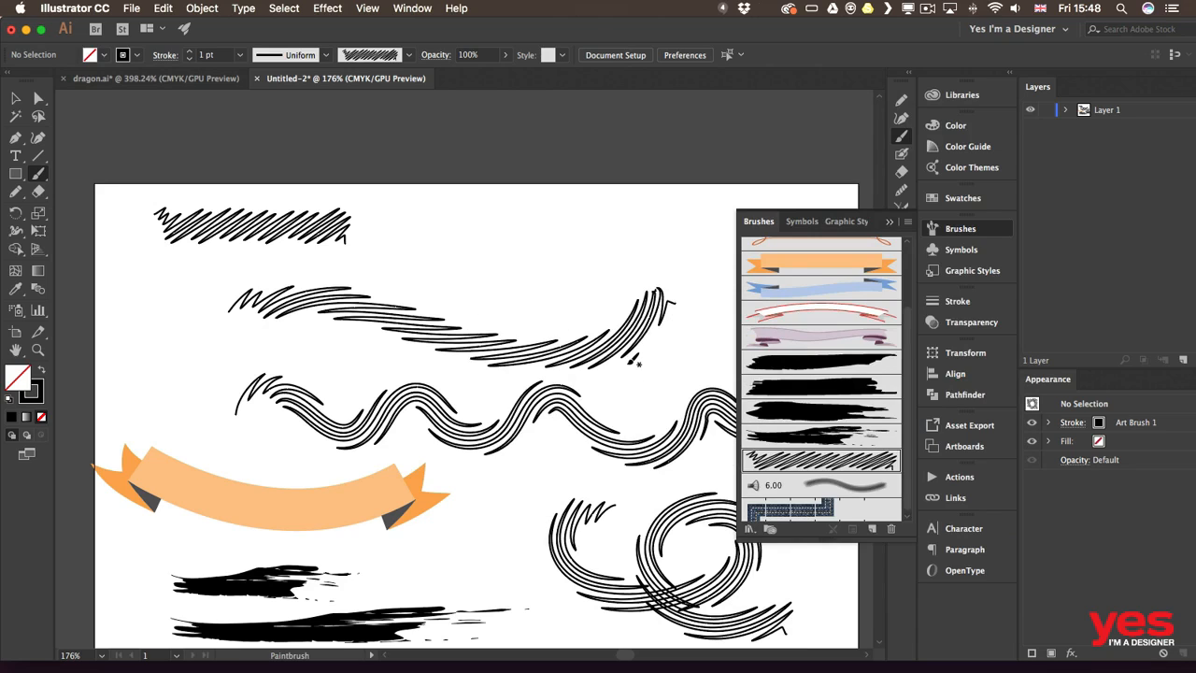
- Paint a short straight scribble stroke beside the original scribble and a long straight one above the artboard with Art Brush 1
{"action": "left_click_drag", "start_coordinate": [517, 228], "coordinate": [370, 241]}
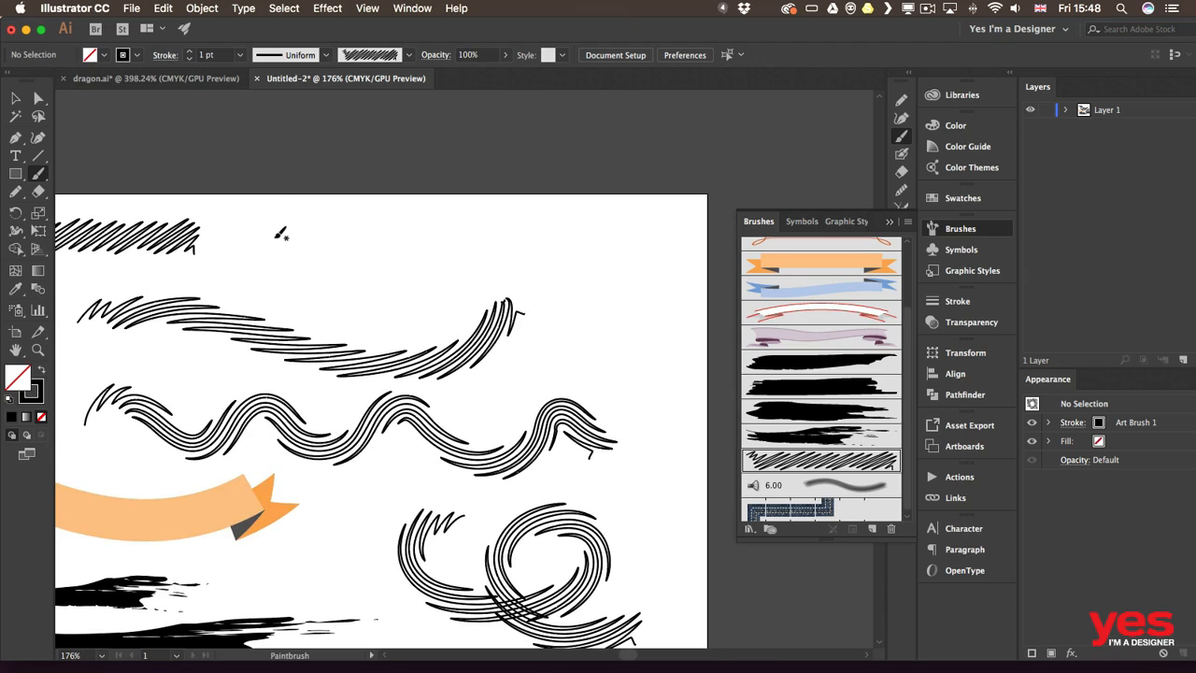
{"action": "left_click_drag", "start_coordinate": [276, 237], "coordinate": [476, 234]}
{"action": "scroll", "coordinate": [366, 294], "scroll_direction": "left", "scroll_amount": 5}
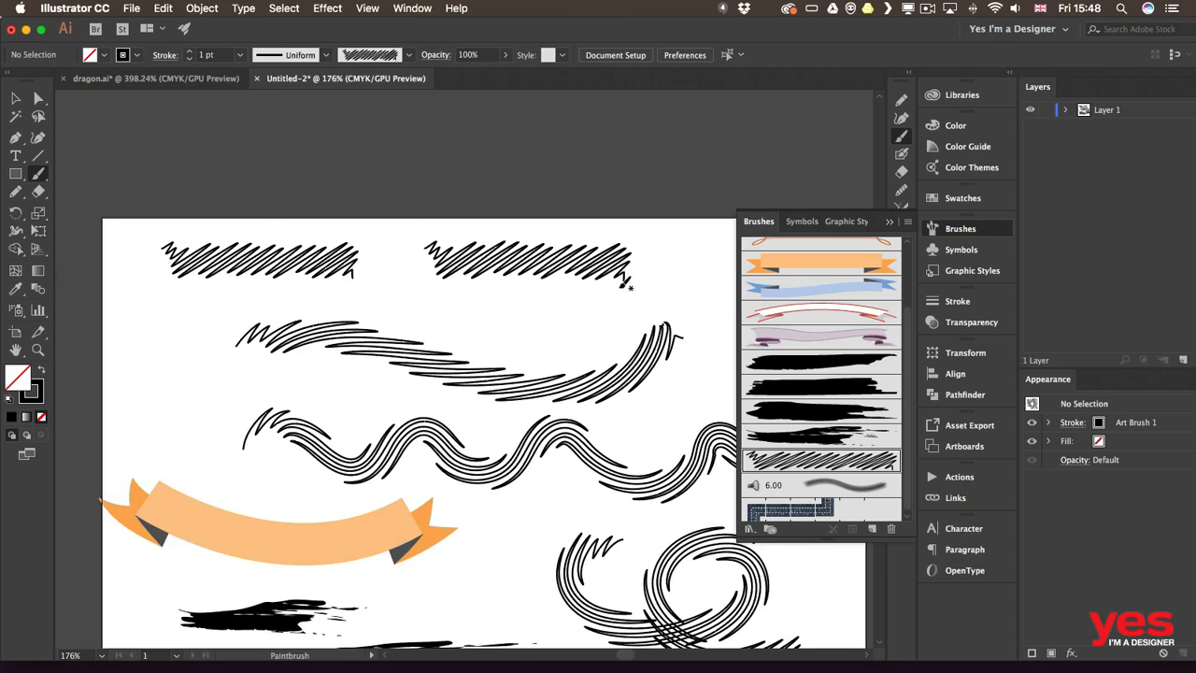
{"action": "scroll", "coordinate": [196, 186], "scroll_direction": "up", "scroll_amount": 3}
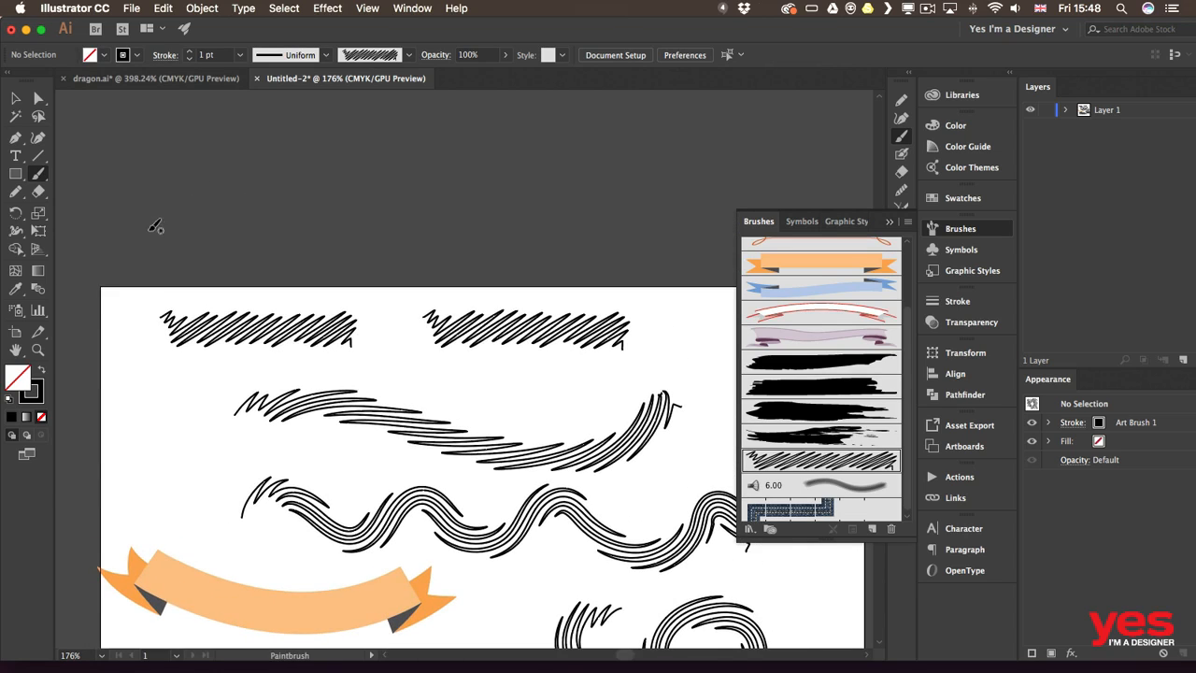
{"action": "left_click_drag", "start_coordinate": [155, 226], "coordinate": [624, 229]}
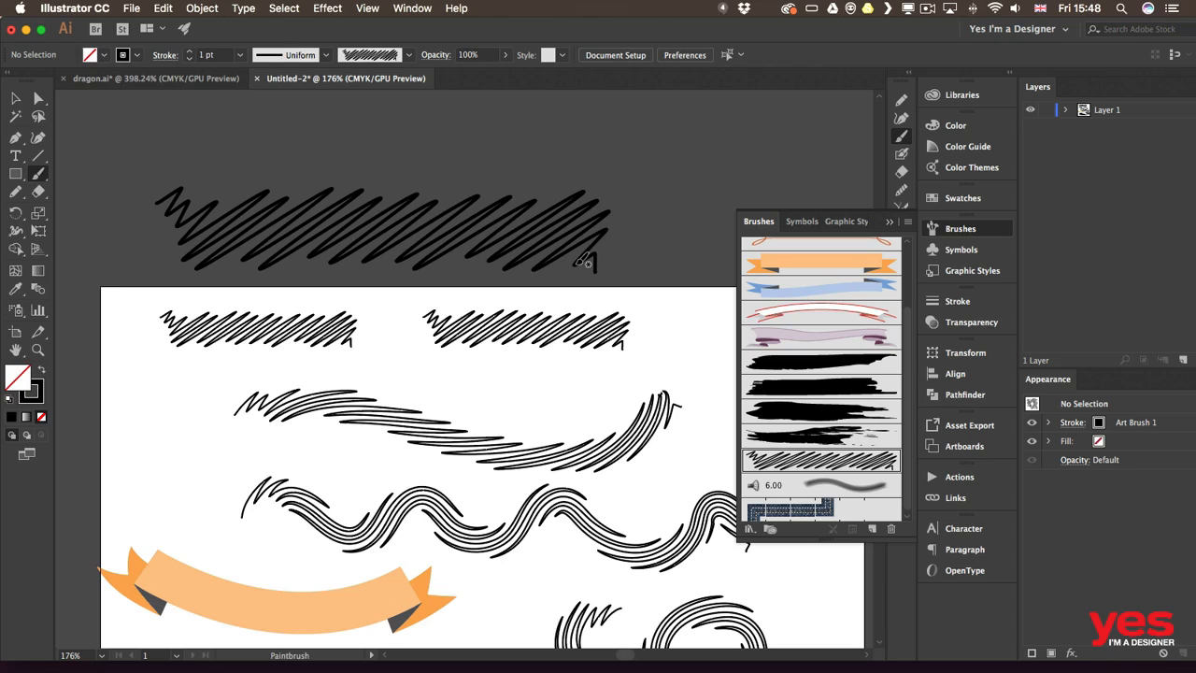
- Set Art Brush 1 to Stretch Between Guides from 30.999 px to 120.707 px and choose to leave the existing strokes as they are
{"action": "double_click", "coordinate": [783, 462]}
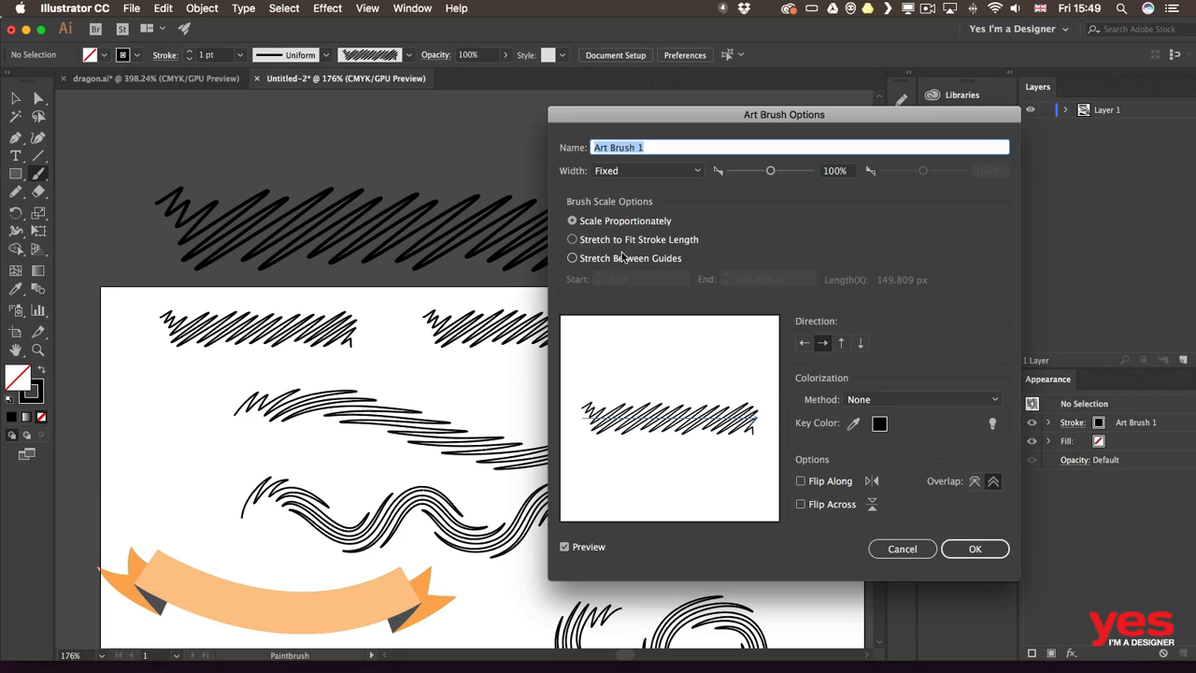
{"action": "left_click", "coordinate": [573, 258]}
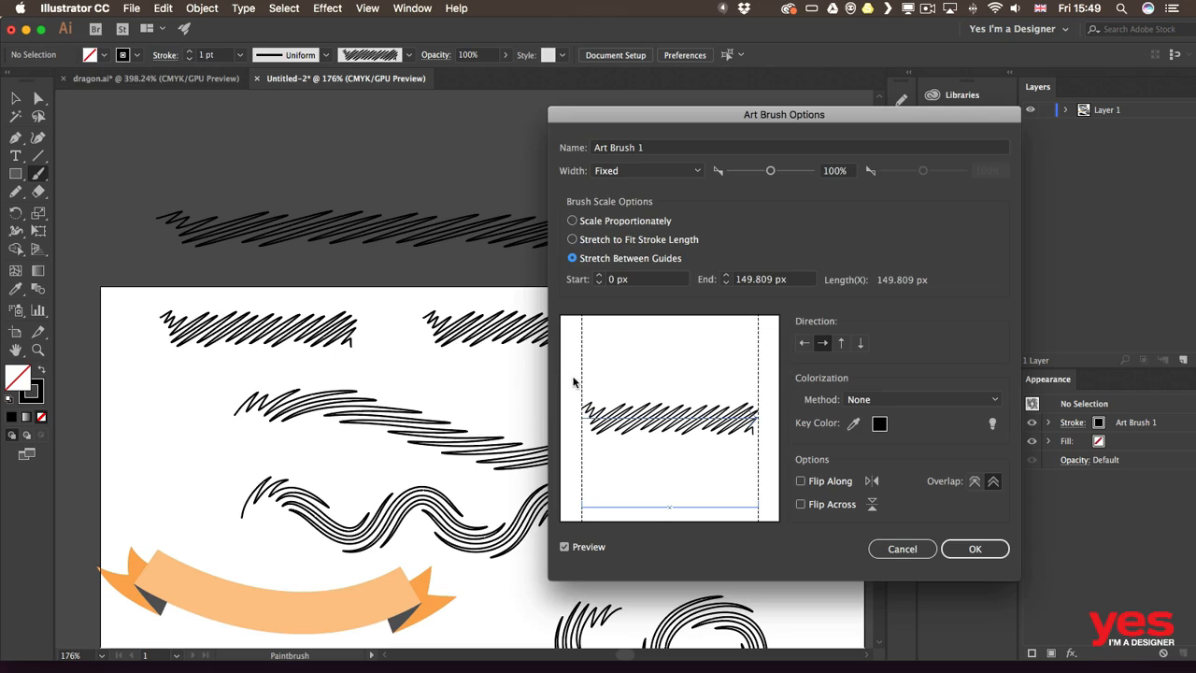
{"action": "left_click_drag", "start_coordinate": [580, 377], "coordinate": [618, 384]}
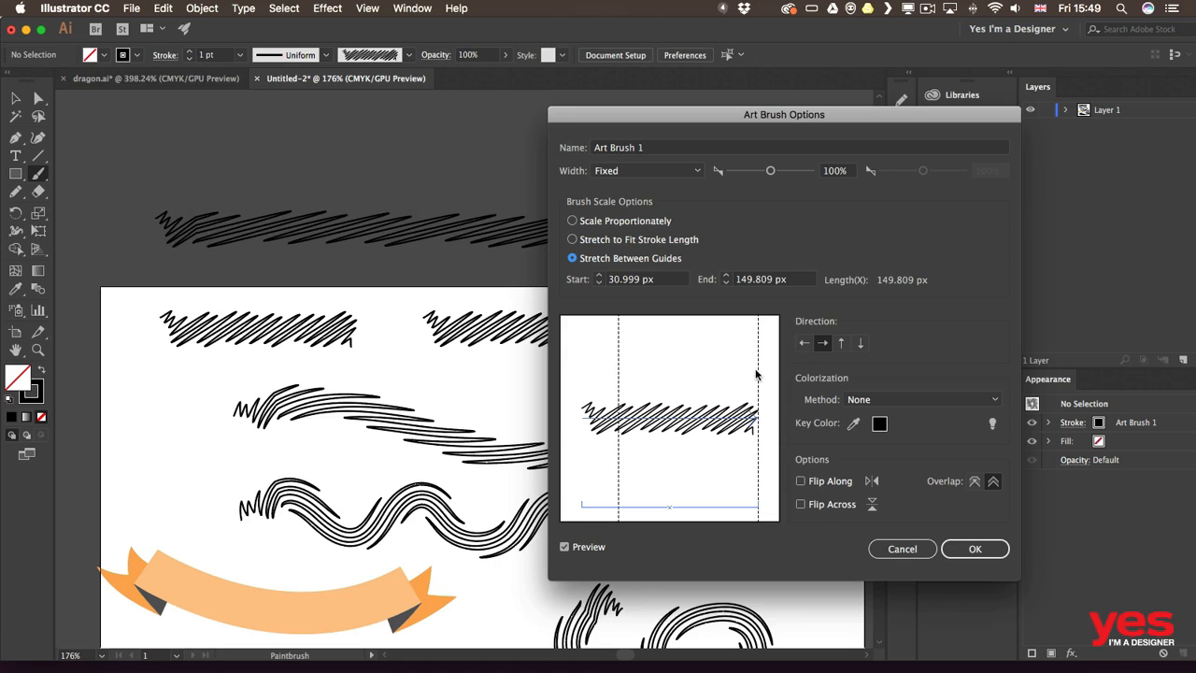
{"action": "left_click_drag", "start_coordinate": [757, 375], "coordinate": [728, 376]}
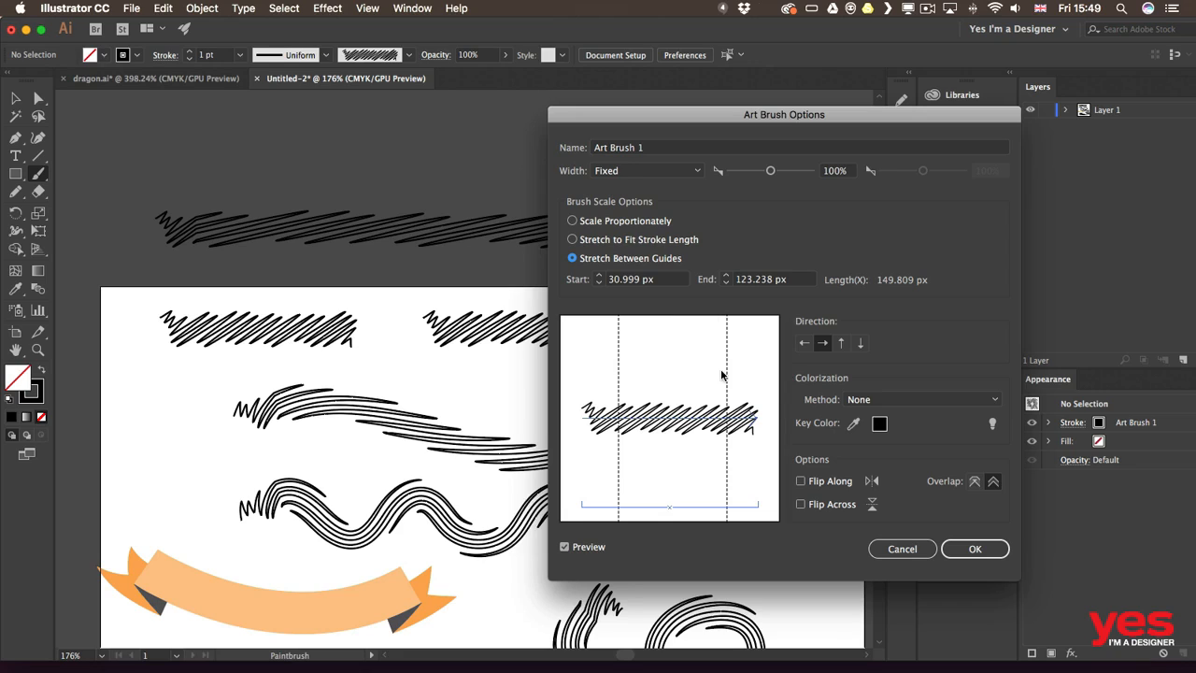
{"action": "left_click_drag", "start_coordinate": [728, 372], "coordinate": [724, 375]}
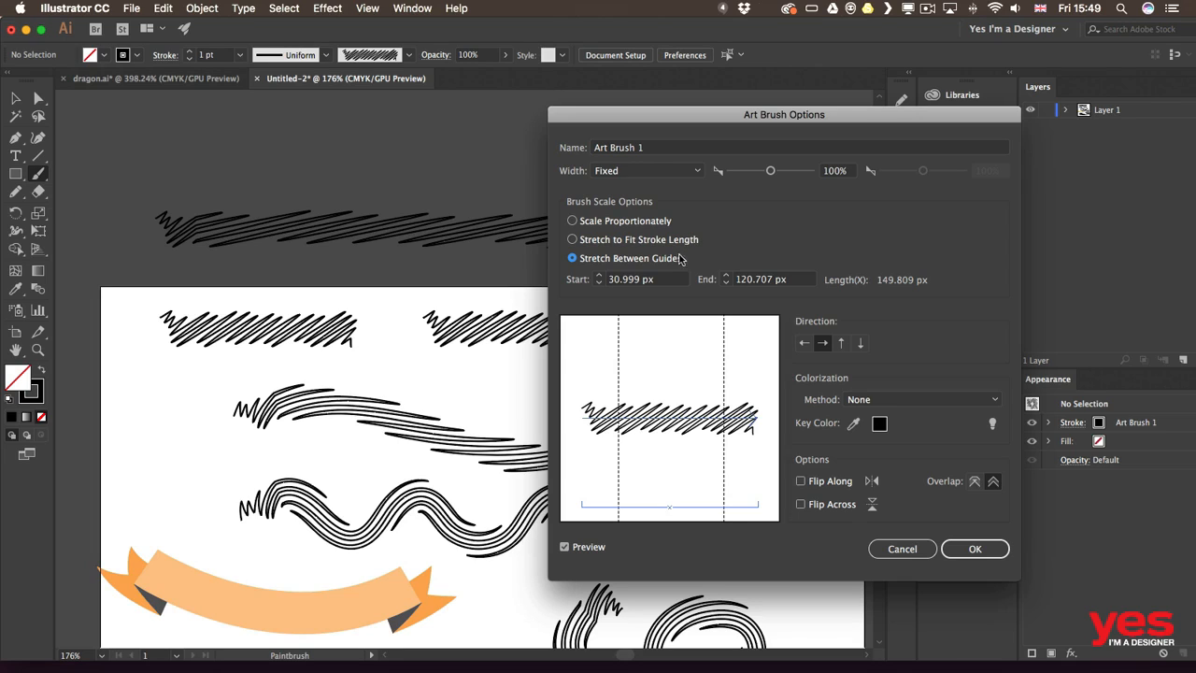
{"action": "left_click_drag", "start_coordinate": [649, 118], "coordinate": [815, 104]}
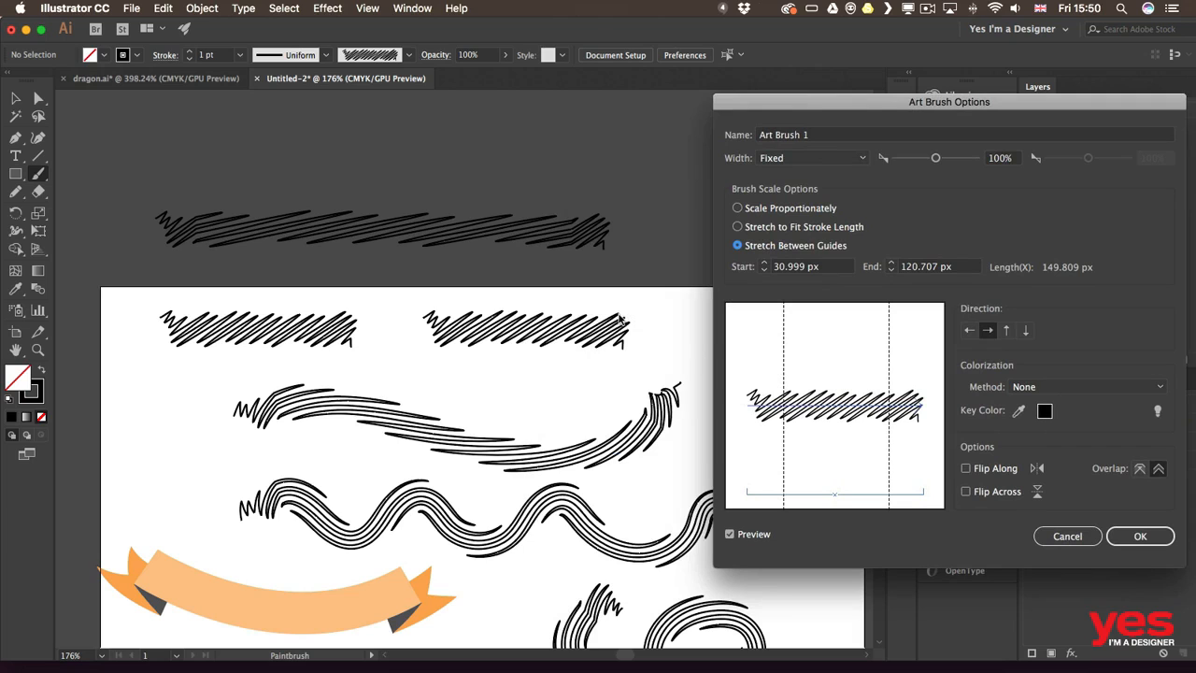
{"action": "left_click_drag", "start_coordinate": [877, 105], "coordinate": [734, 61]}
{"action": "left_click", "coordinate": [979, 492]}
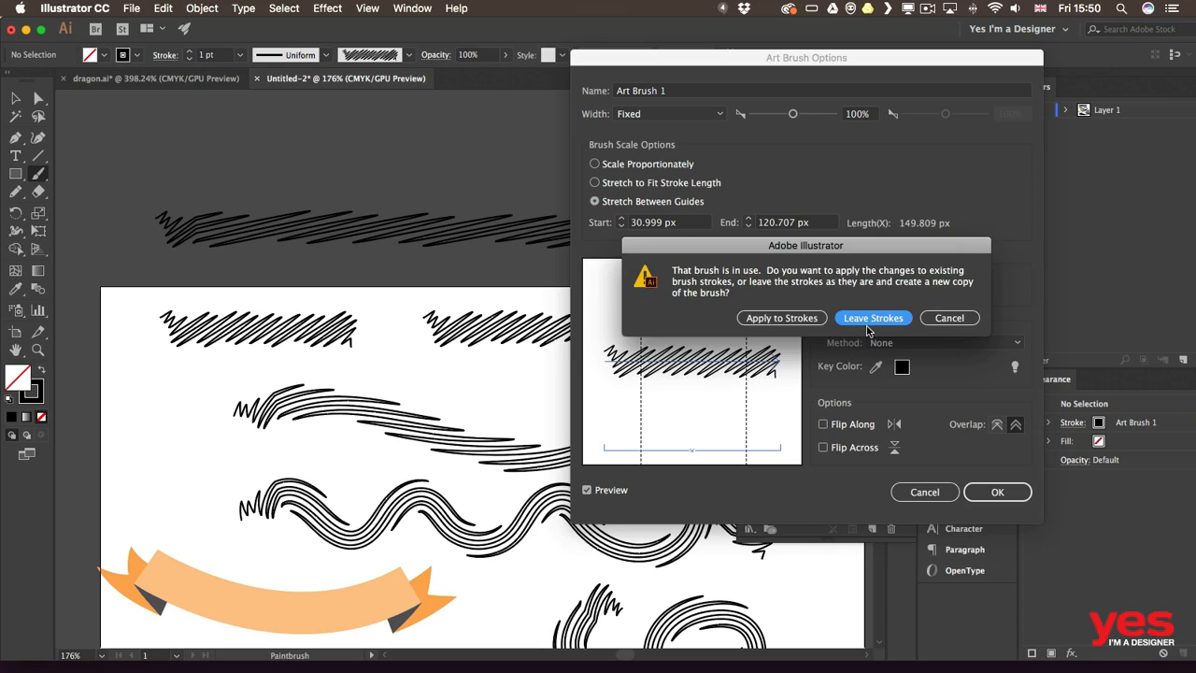
{"action": "left_click", "coordinate": [813, 327]}
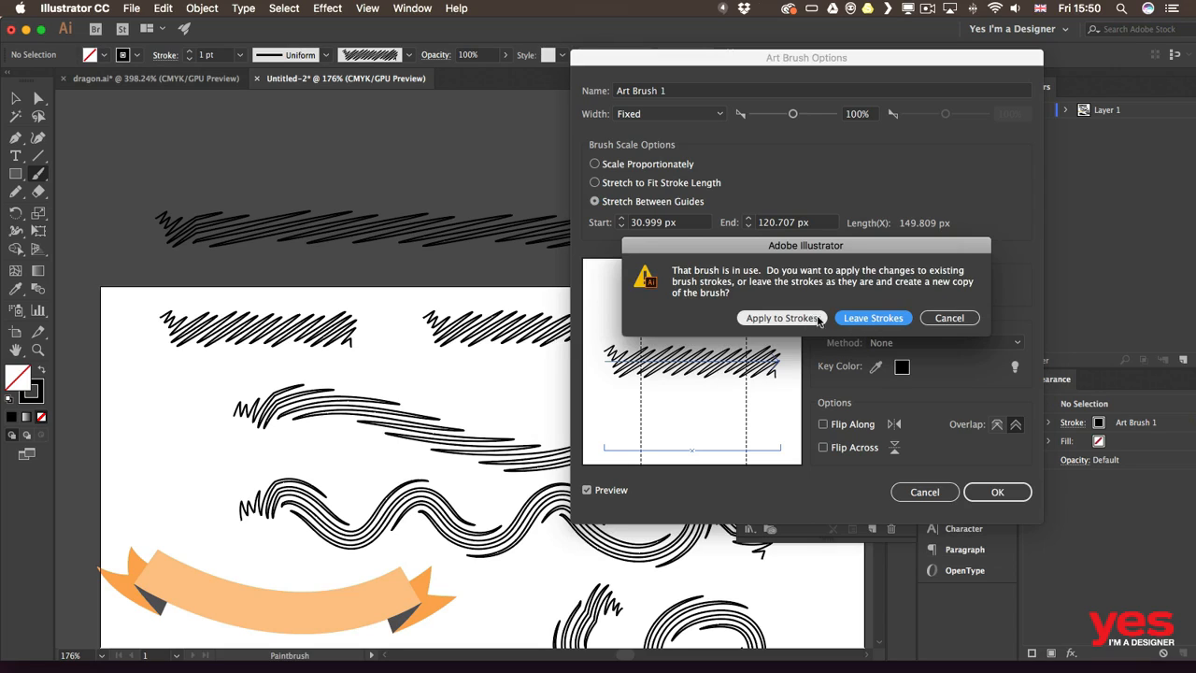
{"action": "left_click", "coordinate": [873, 318]}
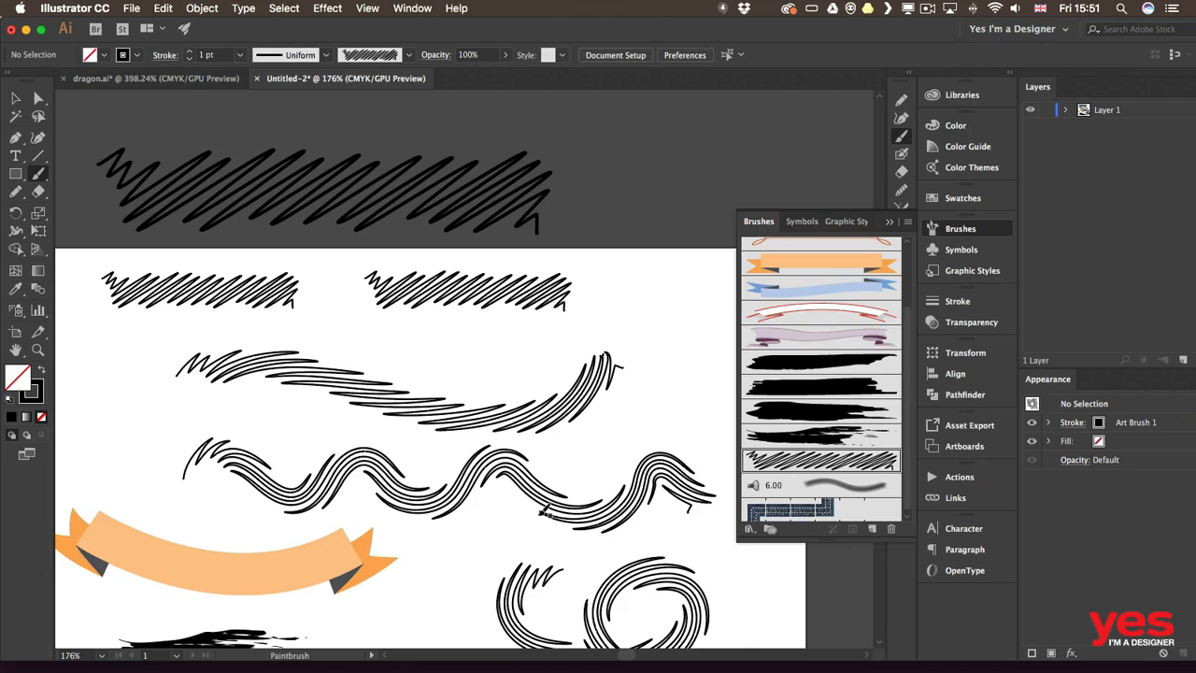
- Switch to the dragon.ai document and uncover the whole dragon with the Selection tool active
{"action": "key", "text": "space"}
{"action": "left_click_drag", "start_coordinate": [508, 518], "coordinate": [554, 455]}
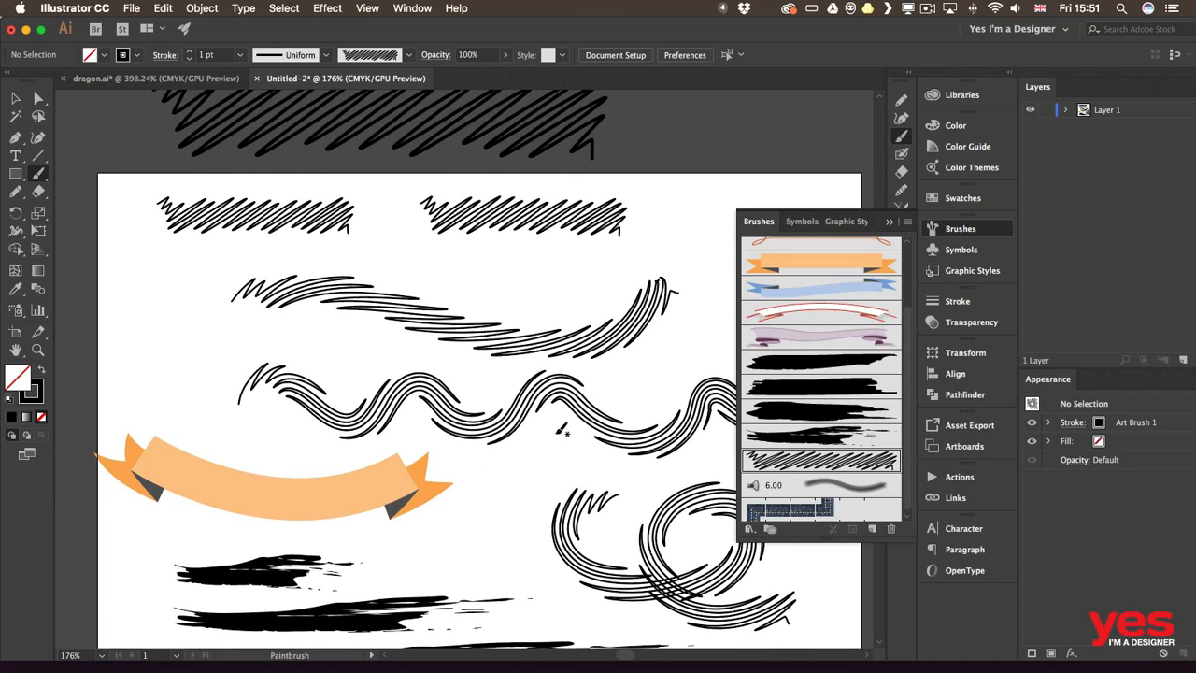
{"action": "left_click", "coordinate": [150, 82]}
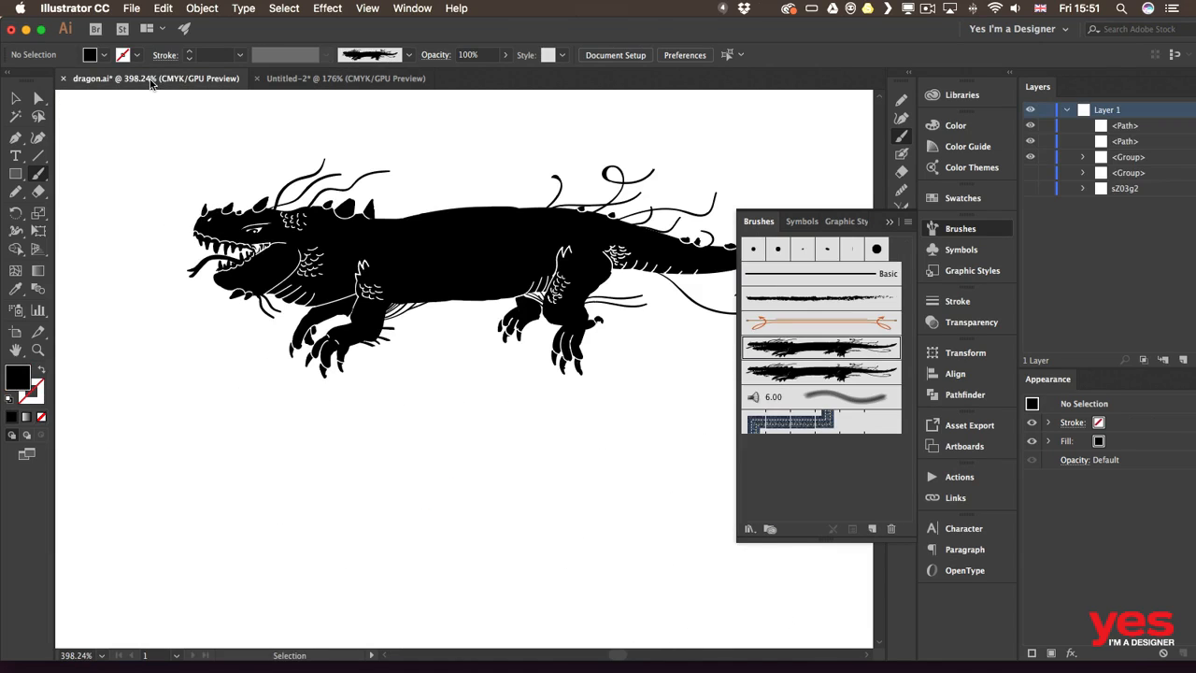
{"action": "key", "text": "v"}
{"action": "left_click", "coordinate": [889, 222]}
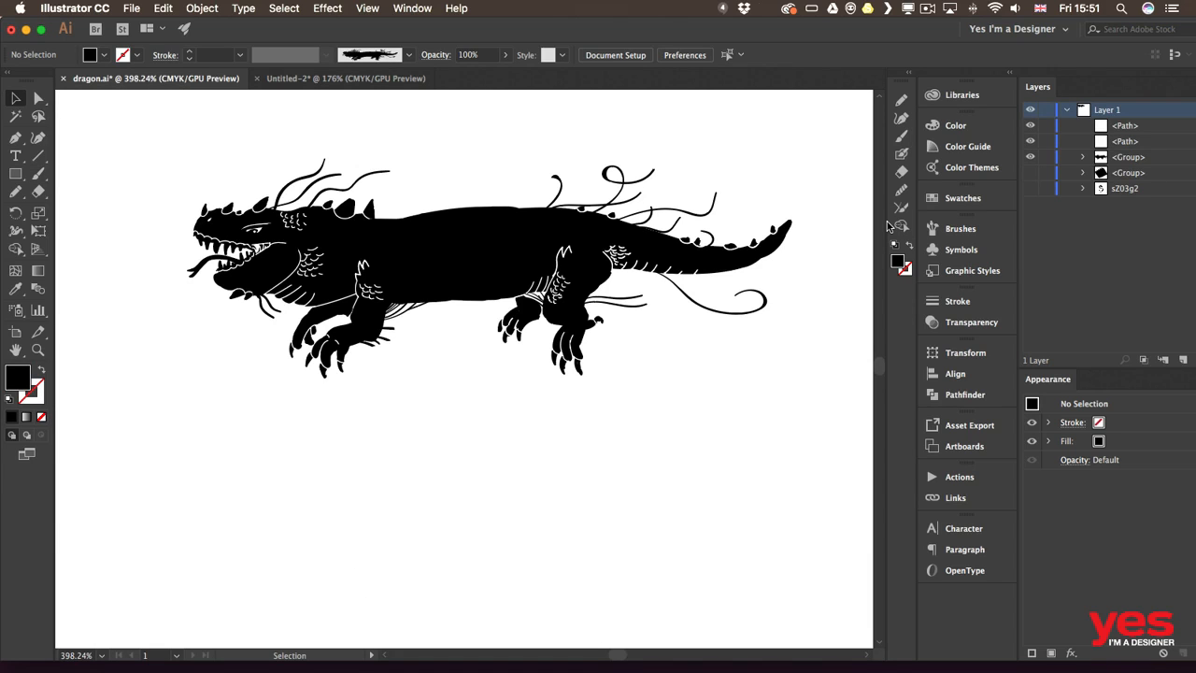
- Start a new Art Brush from the dragon group
{"action": "left_click", "coordinate": [496, 368]}
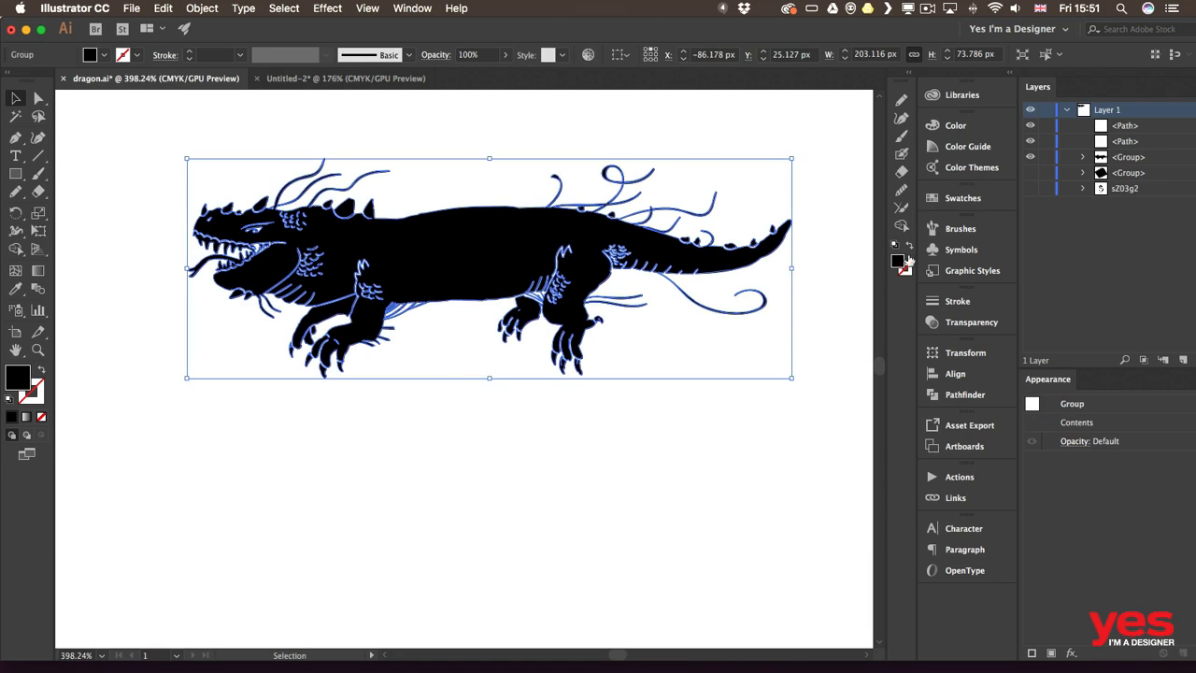
{"action": "left_click", "coordinate": [946, 230]}
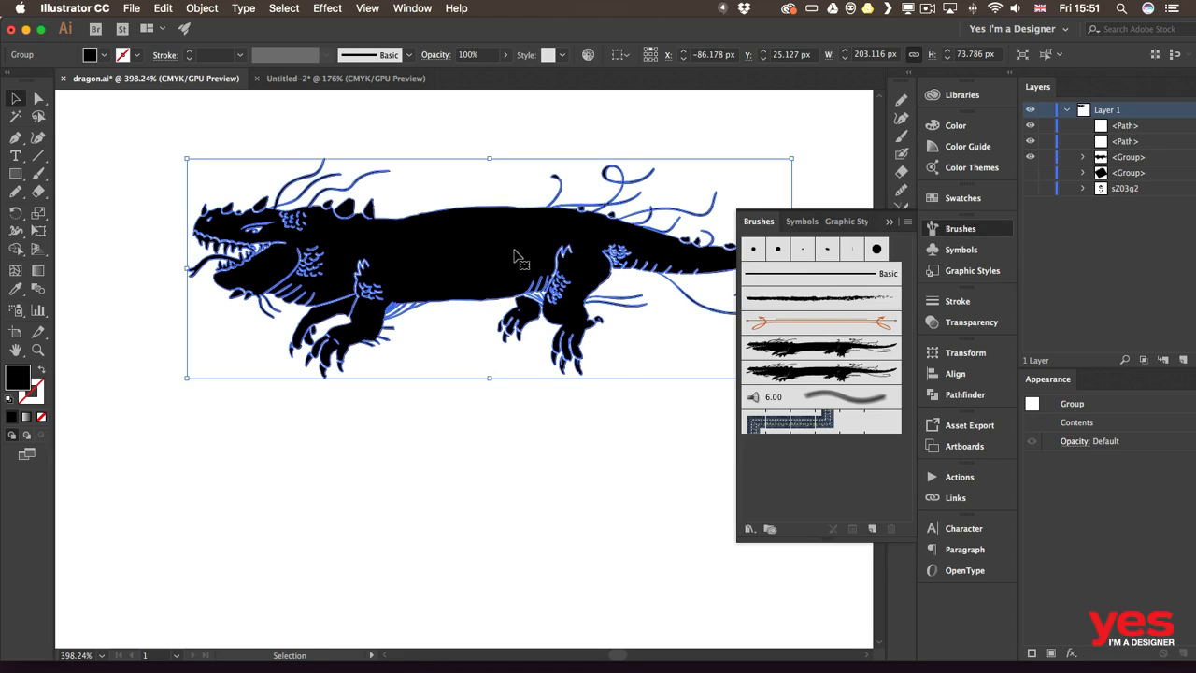
{"action": "mouse_move", "coordinate": [514, 258]}
{"action": "left_mouse_down"}
{"action": "mouse_move", "coordinate": [711, 355]}
{"action": "mouse_move", "coordinate": [819, 449]}
{"action": "left_mouse_up"}
{"action": "left_click", "coordinate": [570, 306]}
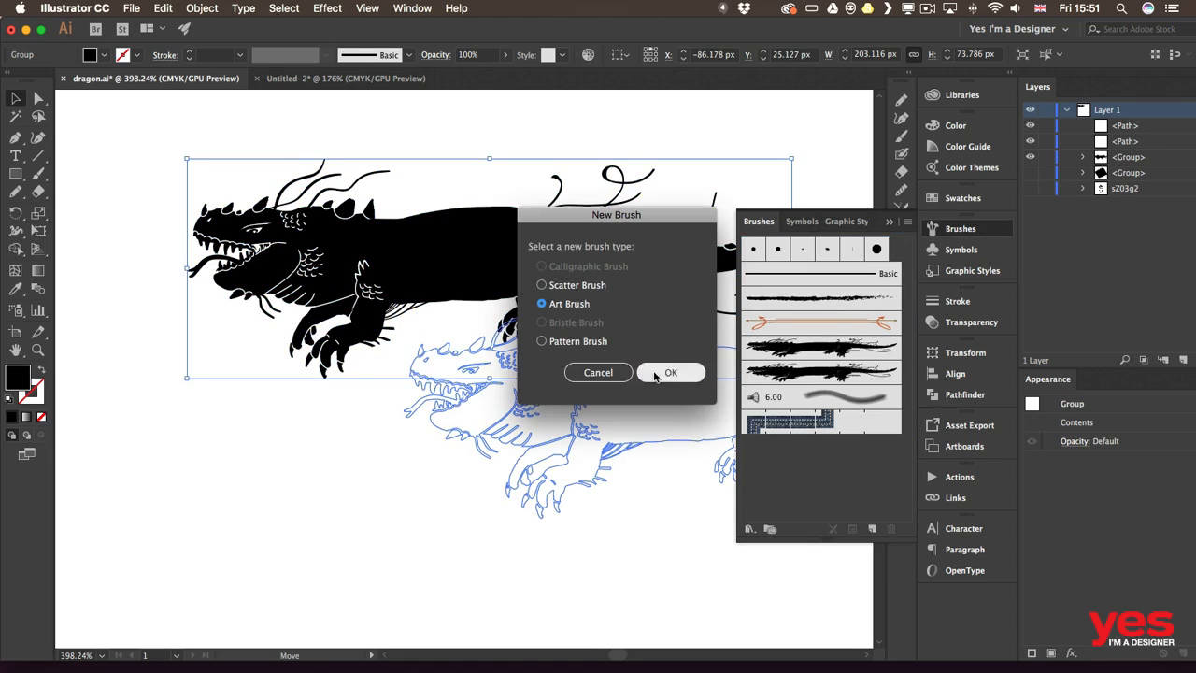
{"action": "left_click", "coordinate": [671, 373]}
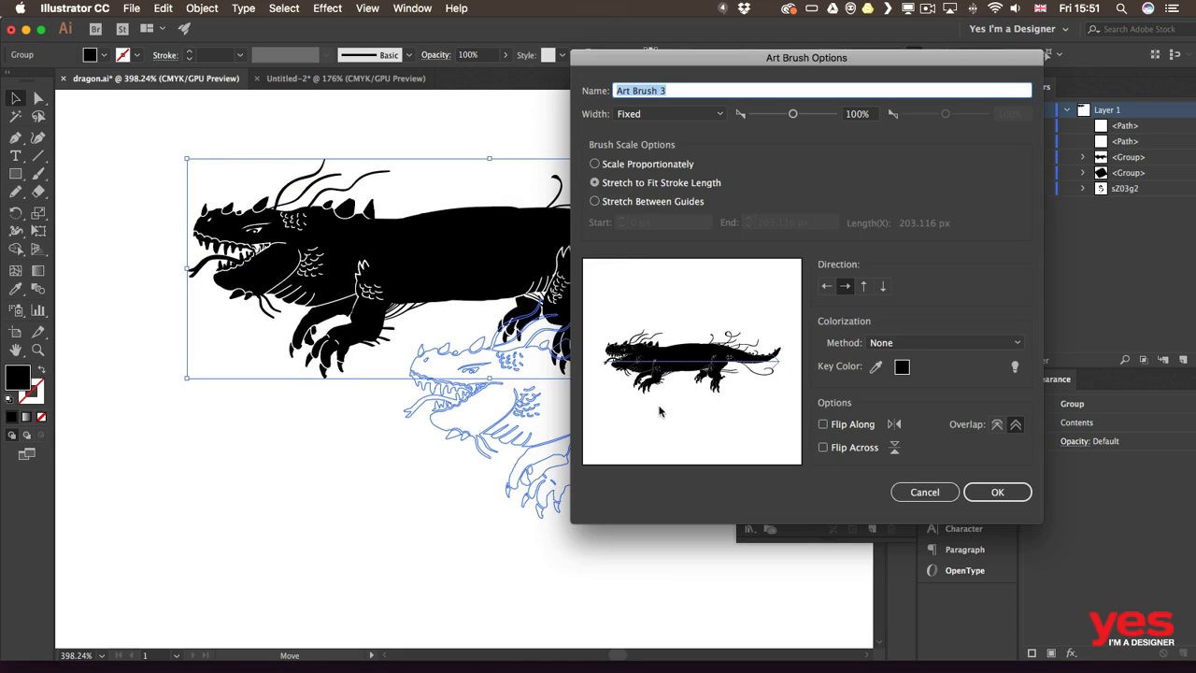
- Set the dragon brush to Stretch Between Guides from 78.056 px to 102.759 px and create it
{"action": "left_click", "coordinate": [636, 202]}
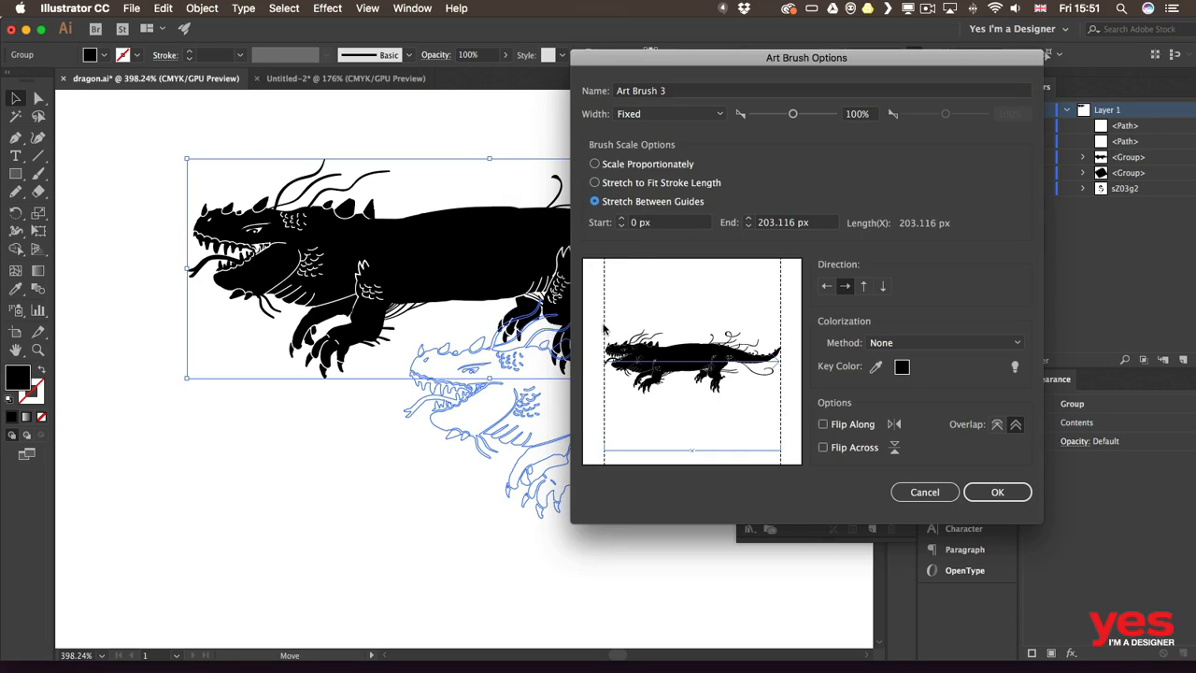
{"action": "left_click_drag", "start_coordinate": [605, 329], "coordinate": [673, 329]}
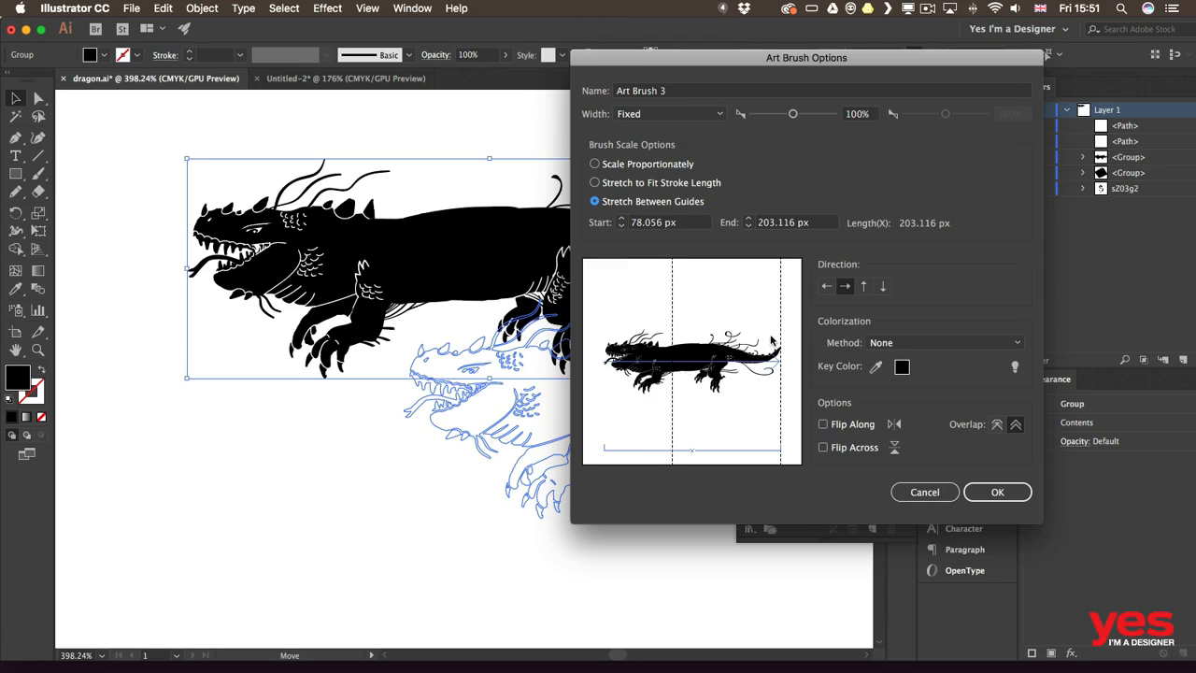
{"action": "left_click_drag", "start_coordinate": [784, 334], "coordinate": [693, 325]}
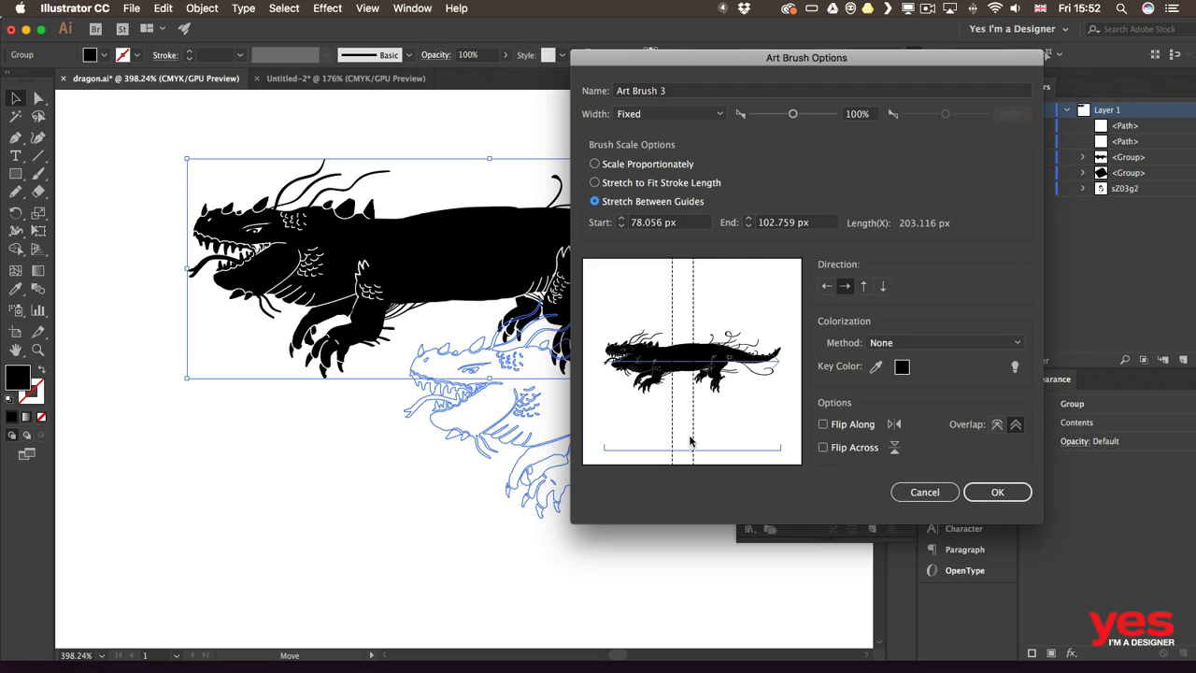
{"action": "left_click", "coordinate": [1014, 498]}
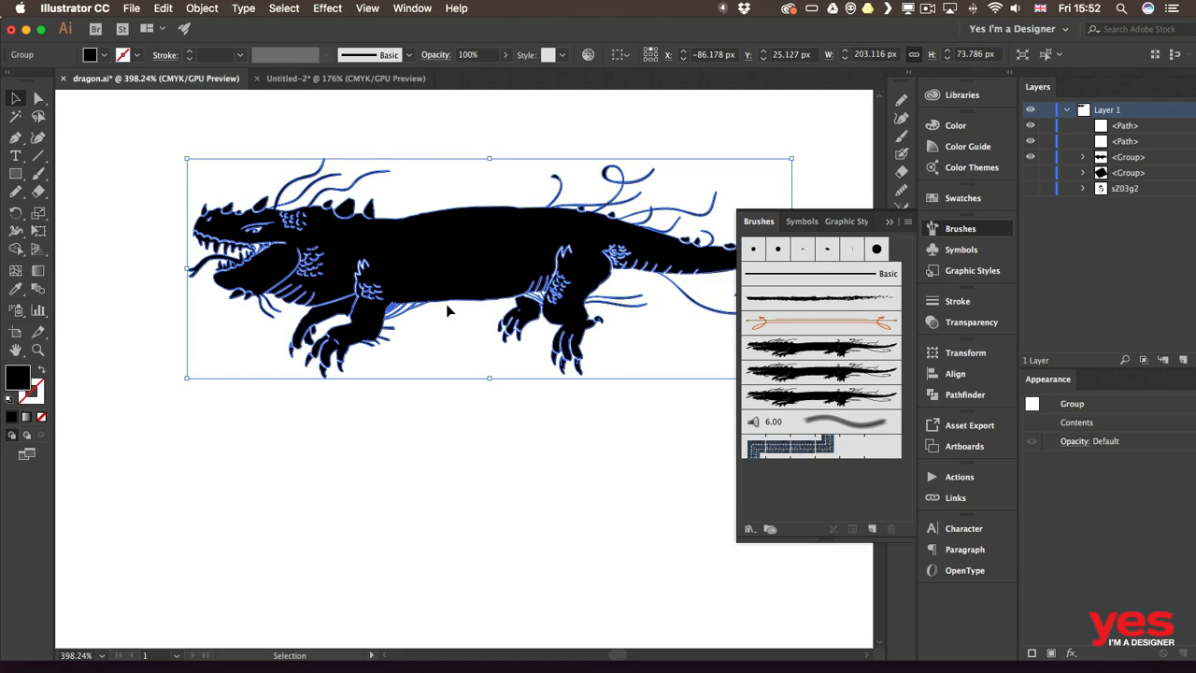
- Paint a long, gently waving stroke below the original dragon with the newly created dragon brush
{"action": "key", "text": "a"}
{"action": "key", "text": "super+minus"}
{"action": "key", "text": "super+minus"}
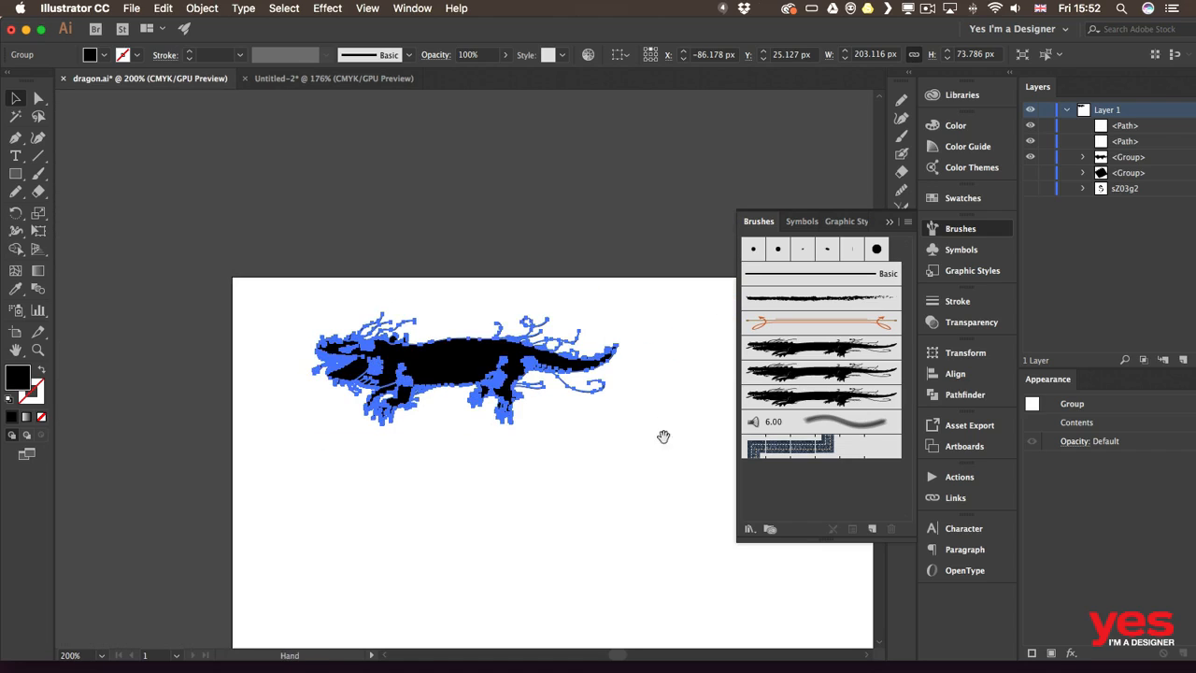
{"action": "left_click_drag", "start_coordinate": [591, 474], "coordinate": [355, 310]}
{"action": "key", "text": "super+0"}
{"action": "key", "text": "v"}
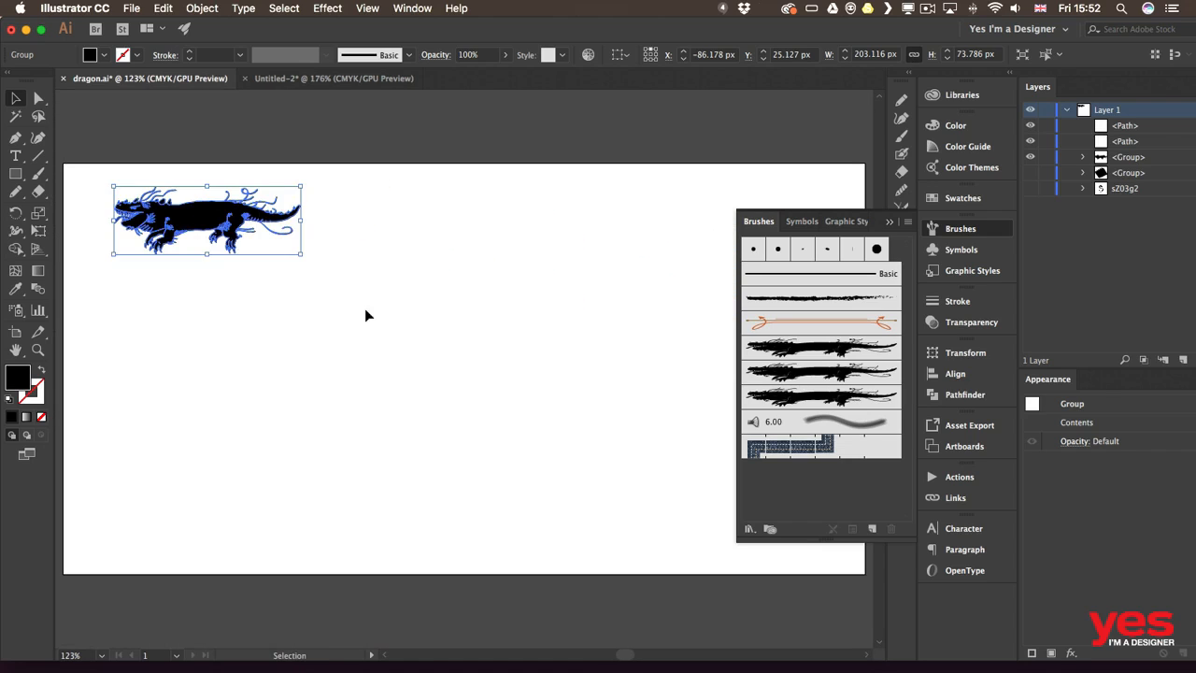
{"action": "left_click", "coordinate": [506, 335]}
{"action": "key", "text": "b"}
{"action": "left_click", "coordinate": [802, 396]}
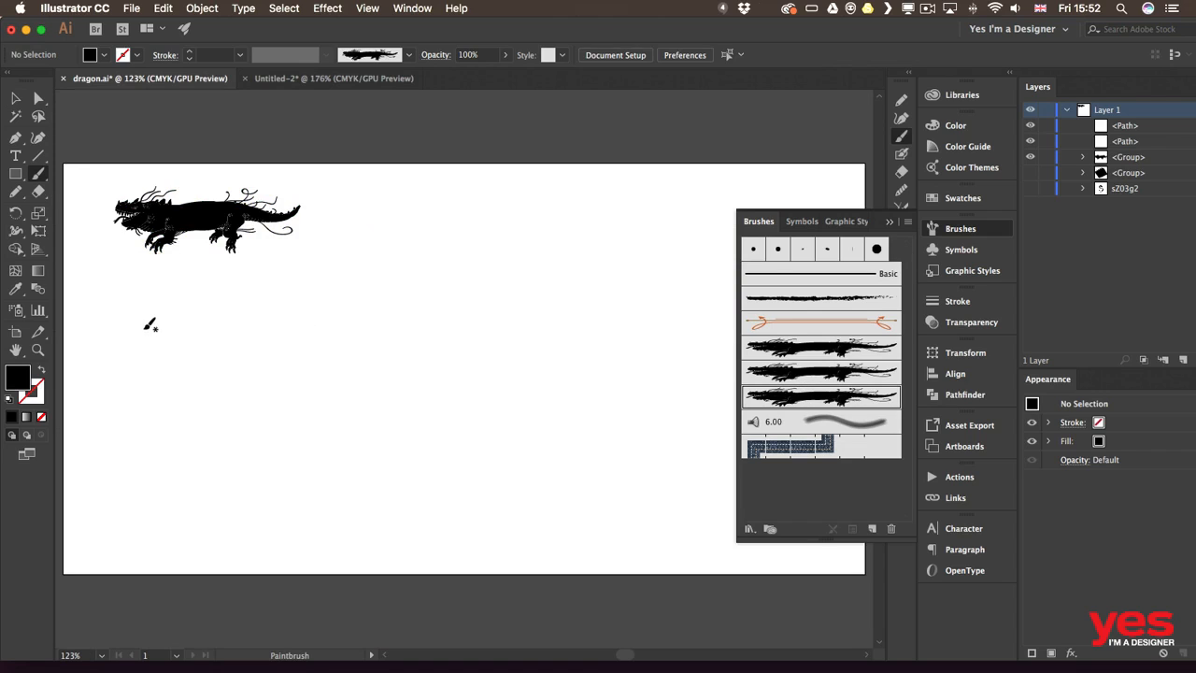
{"action": "left_click_drag", "start_coordinate": [146, 326], "coordinate": [573, 310]}
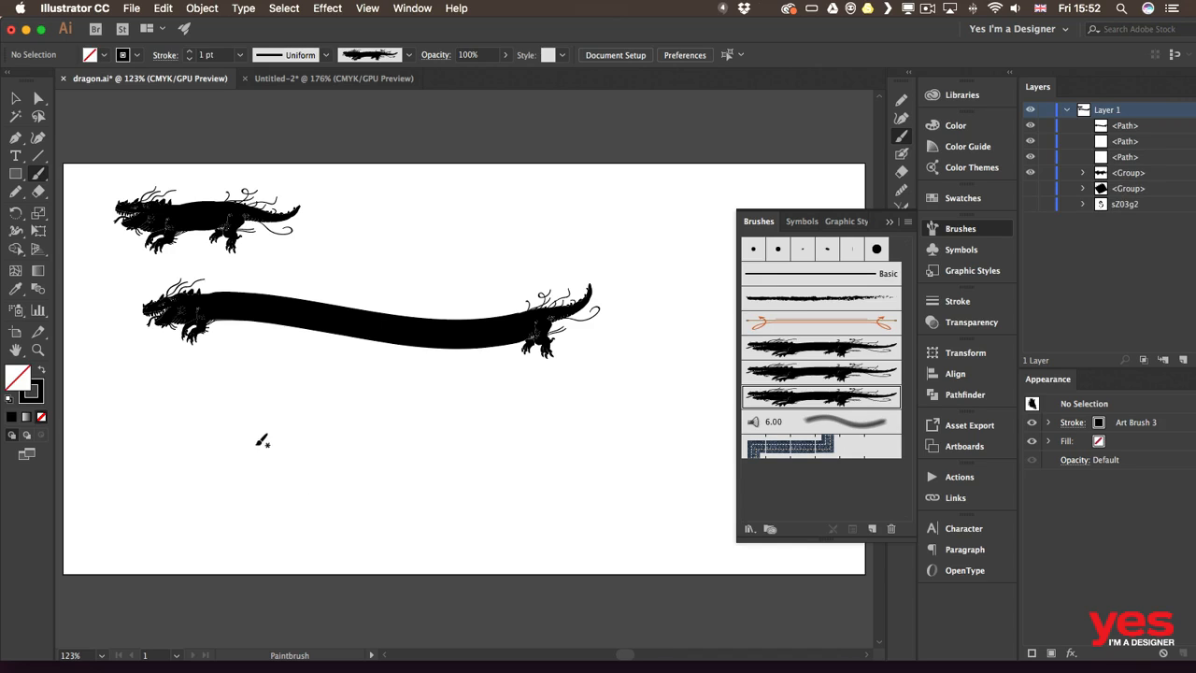
- Paint two shorter curved dragons below the long one, the first sagging in the middle and the second rising from head to tail
{"action": "key", "text": "super+plus"}
{"action": "key", "text": "super+plus"}
{"action": "left_click_drag", "start_coordinate": [484, 373], "coordinate": [653, 337]}
{"action": "mouse_move", "coordinate": [197, 385]}
{"action": "left_mouse_down"}
{"action": "mouse_move", "coordinate": [417, 481]}
{"action": "mouse_move", "coordinate": [584, 432]}
{"action": "left_mouse_up"}
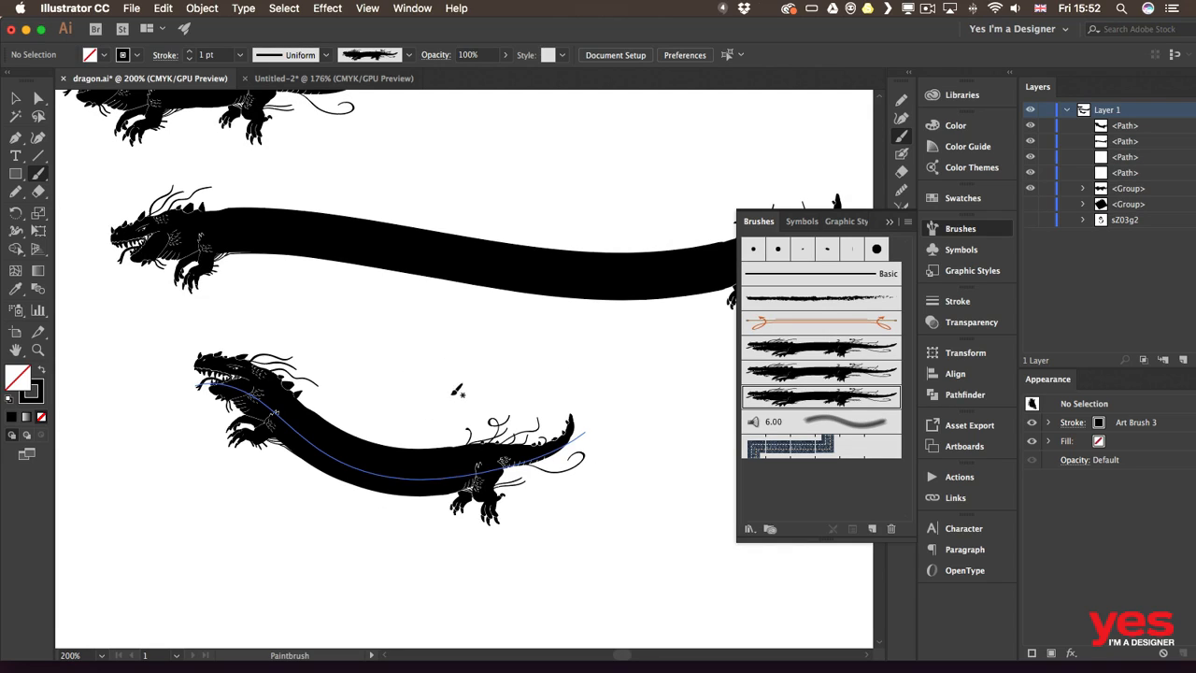
{"action": "scroll", "coordinate": [592, 400], "scroll_direction": "down", "scroll_amount": 5}
{"action": "scroll", "coordinate": [593, 400], "scroll_direction": "right", "scroll_amount": 6}
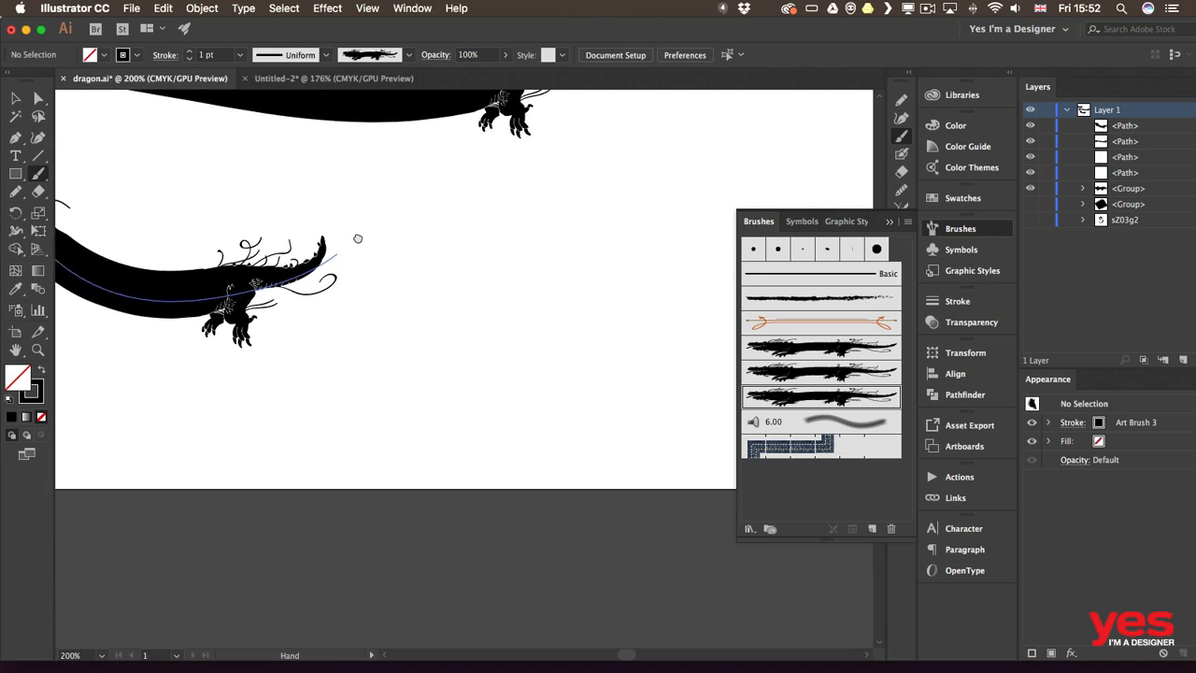
{"action": "mouse_move", "coordinate": [441, 382]}
{"action": "left_mouse_down"}
{"action": "mouse_move", "coordinate": [535, 255]}
{"action": "mouse_move", "coordinate": [715, 198]}
{"action": "left_mouse_up"}
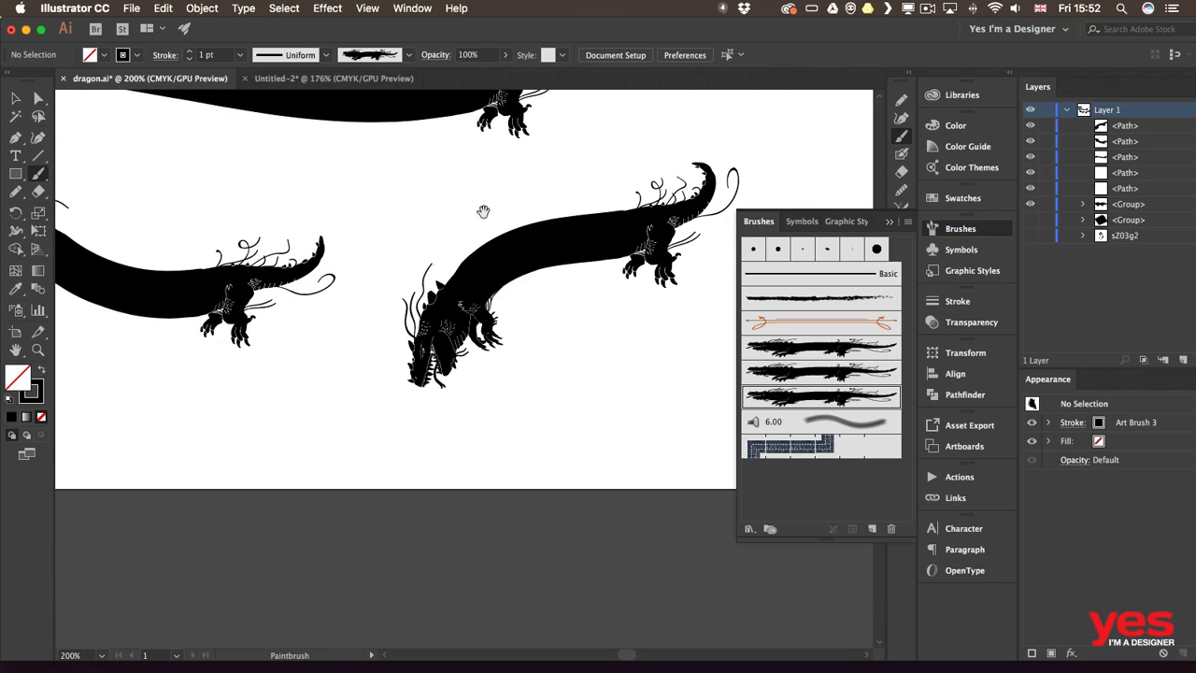
- Draw a circle about 192.5 px wide above the rising dragon and apply the new dragon brush to its outline
{"action": "left_click_drag", "start_coordinate": [481, 209], "coordinate": [139, 532]}
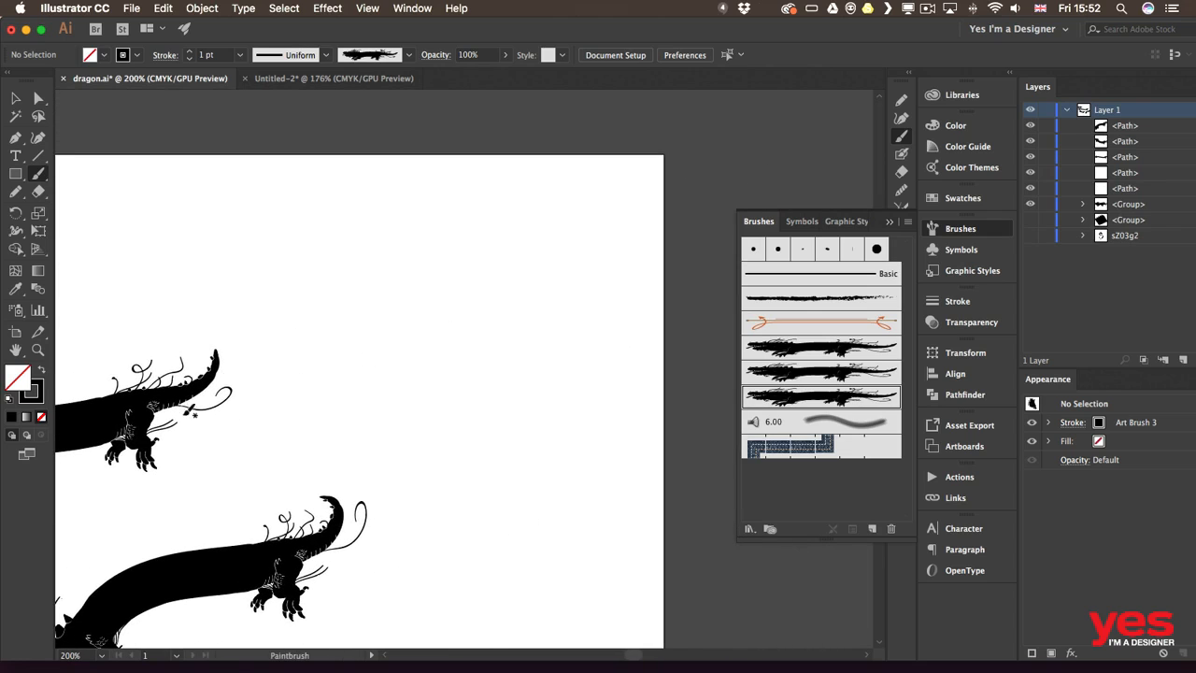
{"action": "key", "text": "l"}
{"action": "left_click_drag", "start_coordinate": [298, 206], "coordinate": [577, 453]}
{"action": "left_click", "coordinate": [809, 398]}
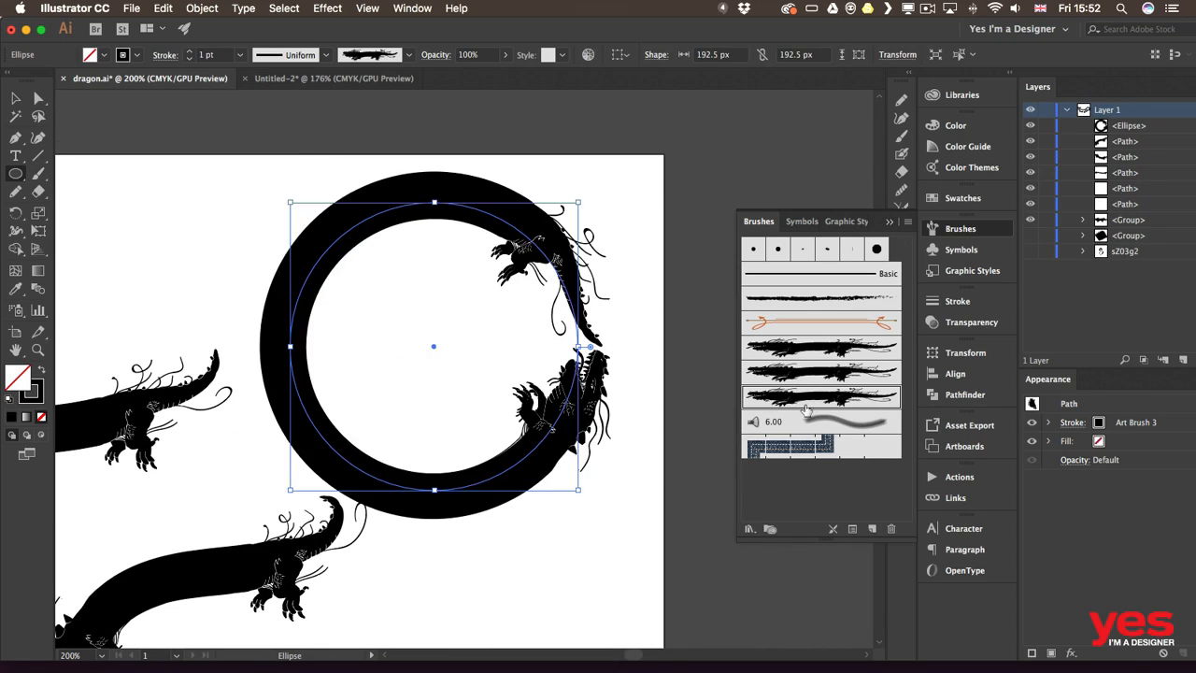
- Rotate the dragon circle a quarter turn counterclockwise so its head and tail meet at the top, and deselect it
{"action": "key", "text": "v"}
{"action": "left_click", "coordinate": [628, 330]}
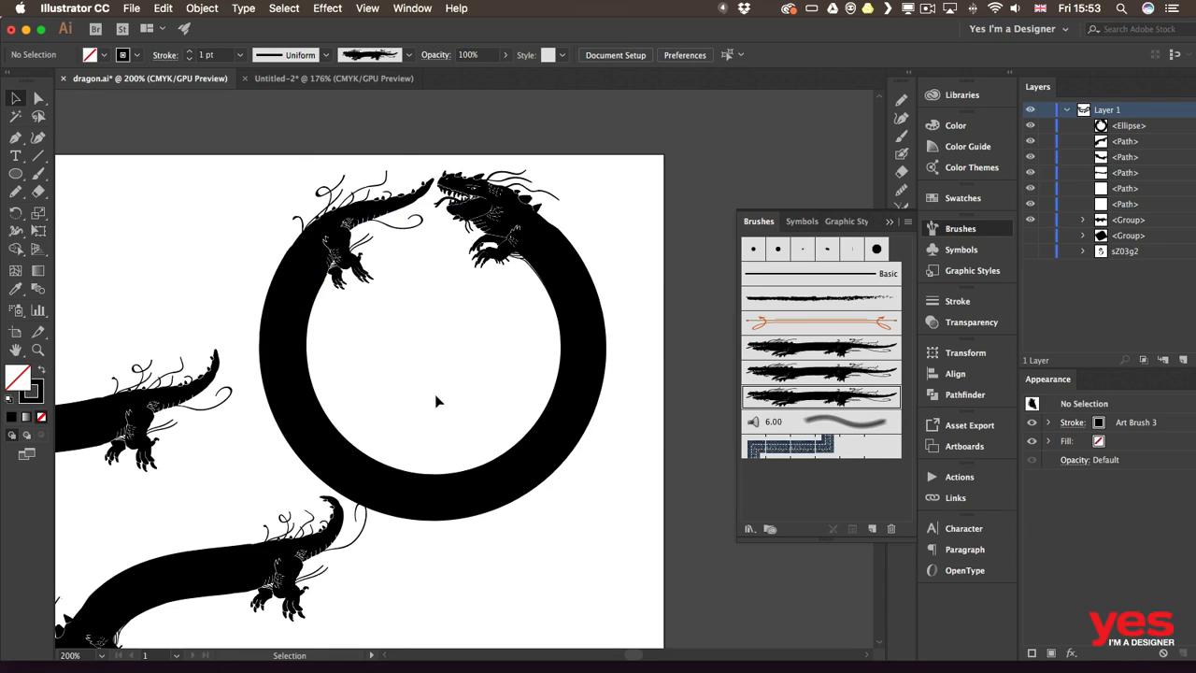
{"action": "left_click_drag", "start_coordinate": [214, 484], "coordinate": [368, 401]}
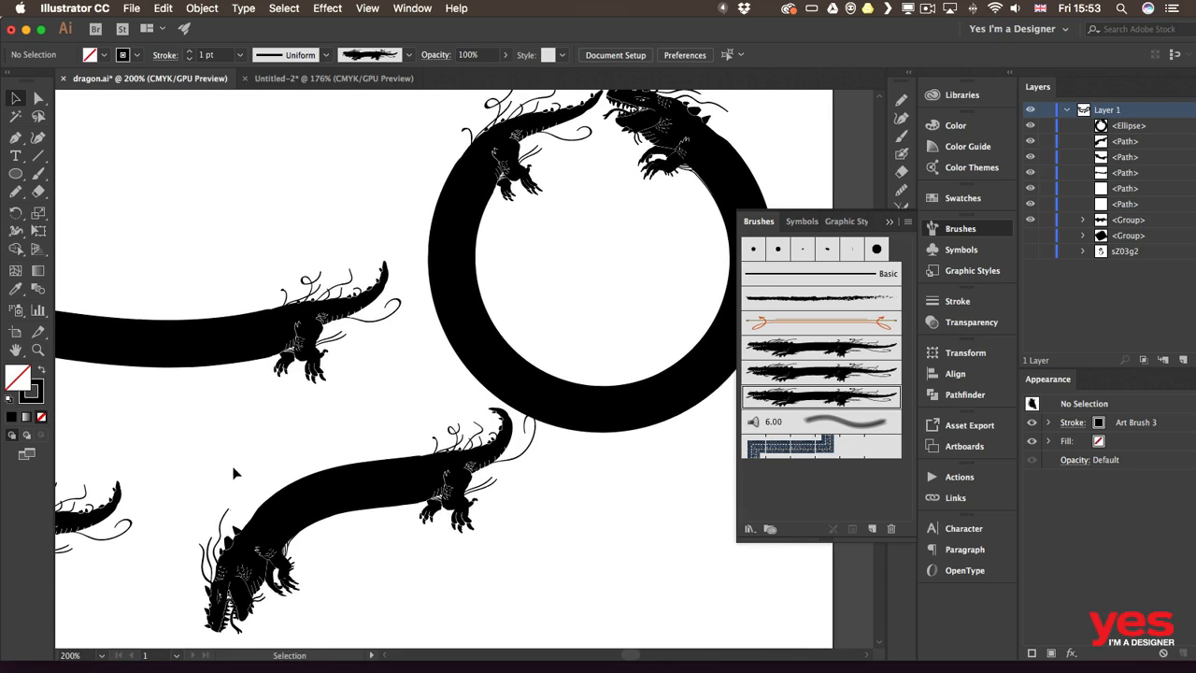
- Select the long waving dragon and set its stroke colour to red
{"action": "left_click_drag", "start_coordinate": [234, 474], "coordinate": [576, 407]}
{"action": "left_click", "coordinate": [420, 302]}
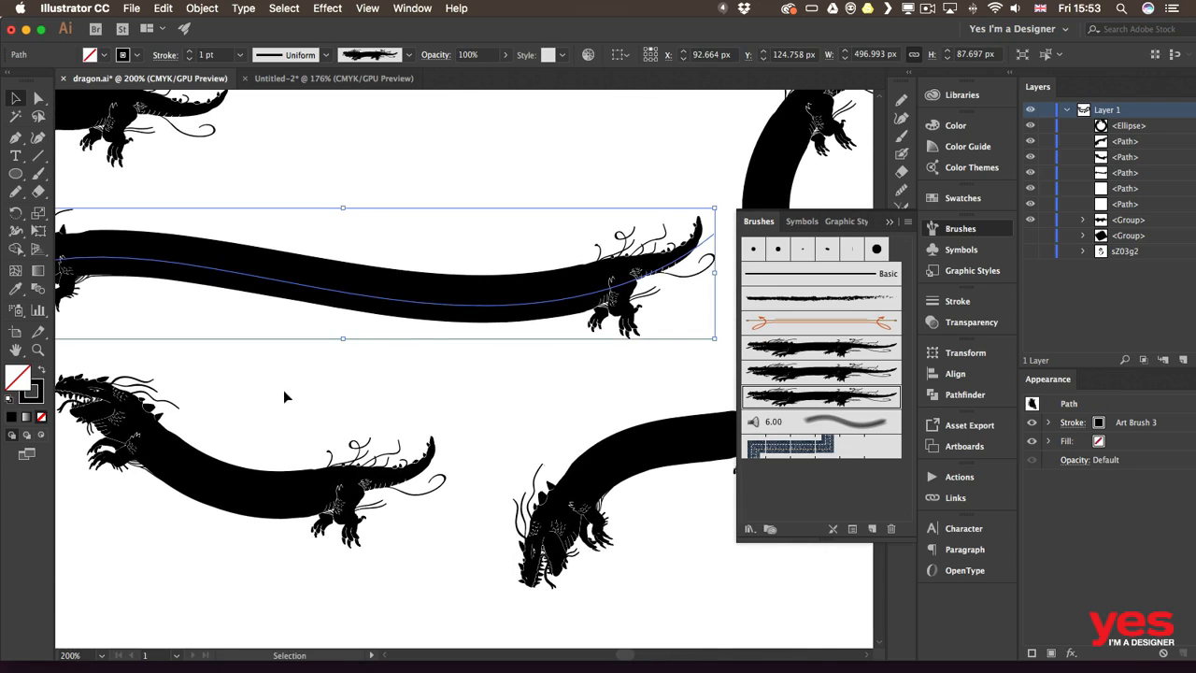
{"action": "left_click_drag", "start_coordinate": [269, 378], "coordinate": [373, 374]}
{"action": "left_click", "coordinate": [137, 56]}
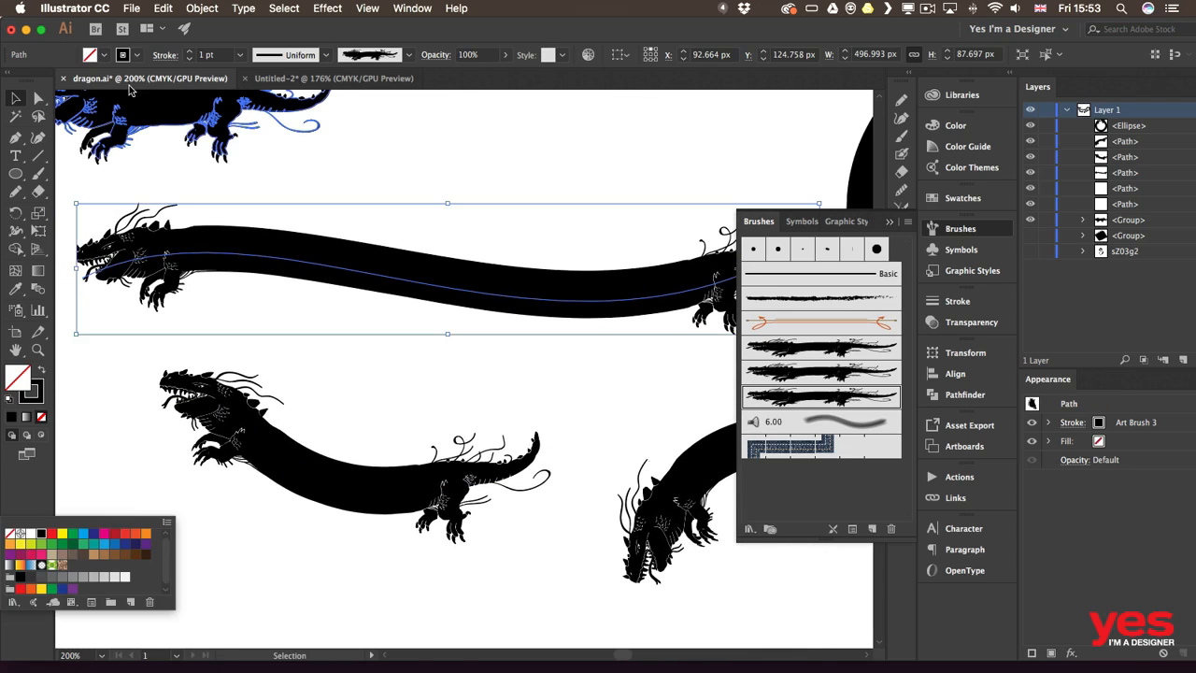
{"action": "left_click", "coordinate": [114, 534]}
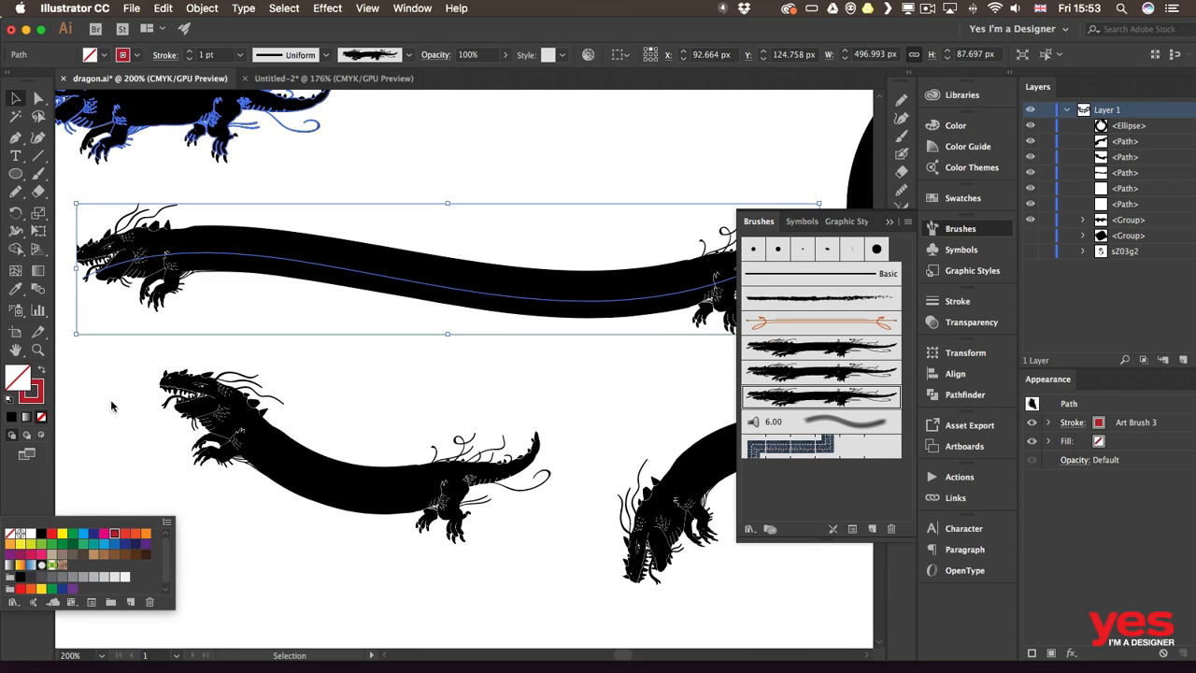
{"action": "left_click", "coordinate": [291, 361]}
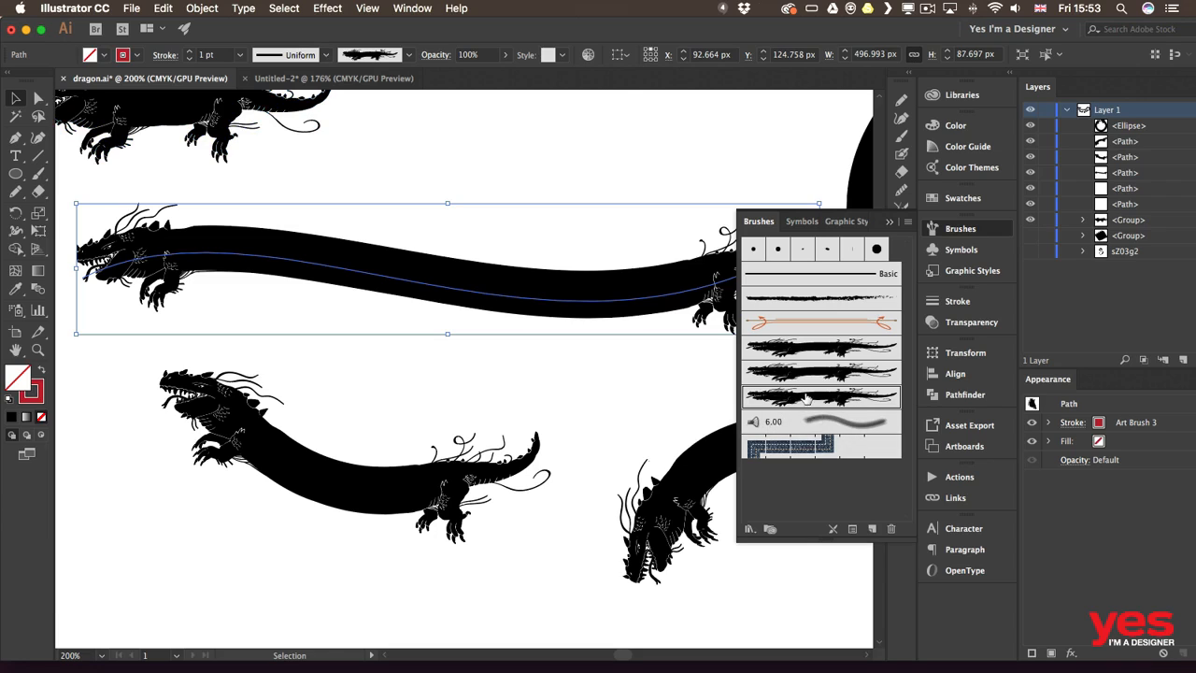
- Set the dragon brush's colorization method to Hue Shift and apply the change to the existing strokes
{"action": "double_click", "coordinate": [804, 400]}
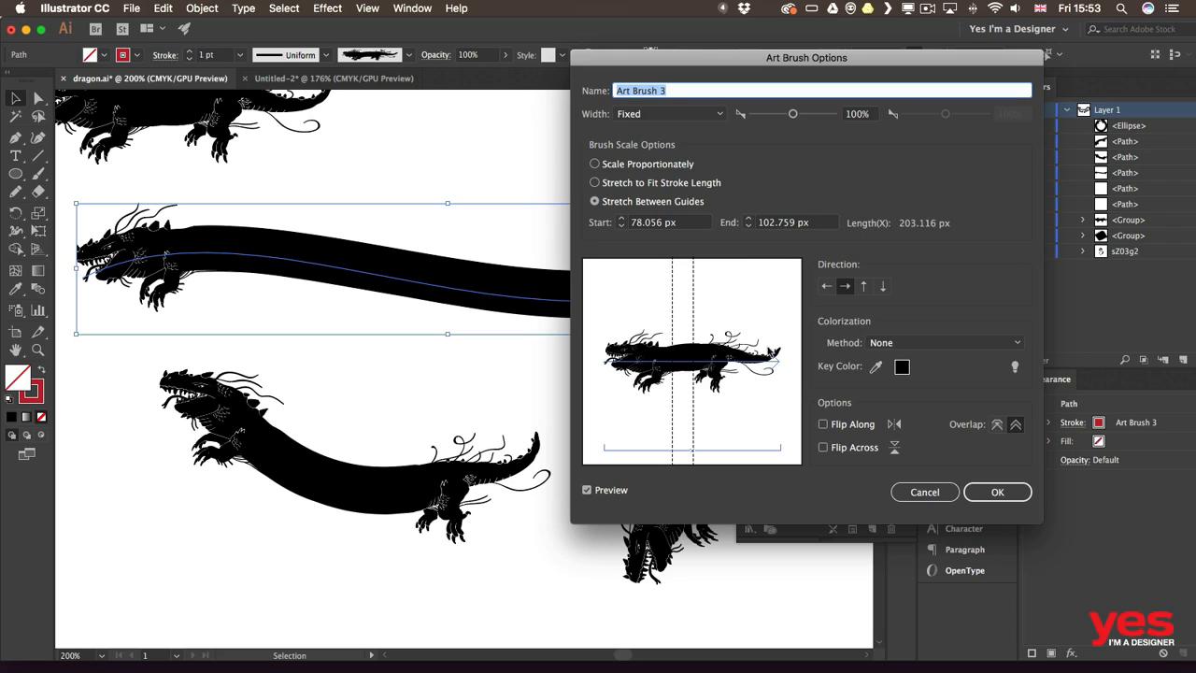
{"action": "left_click", "coordinate": [879, 343]}
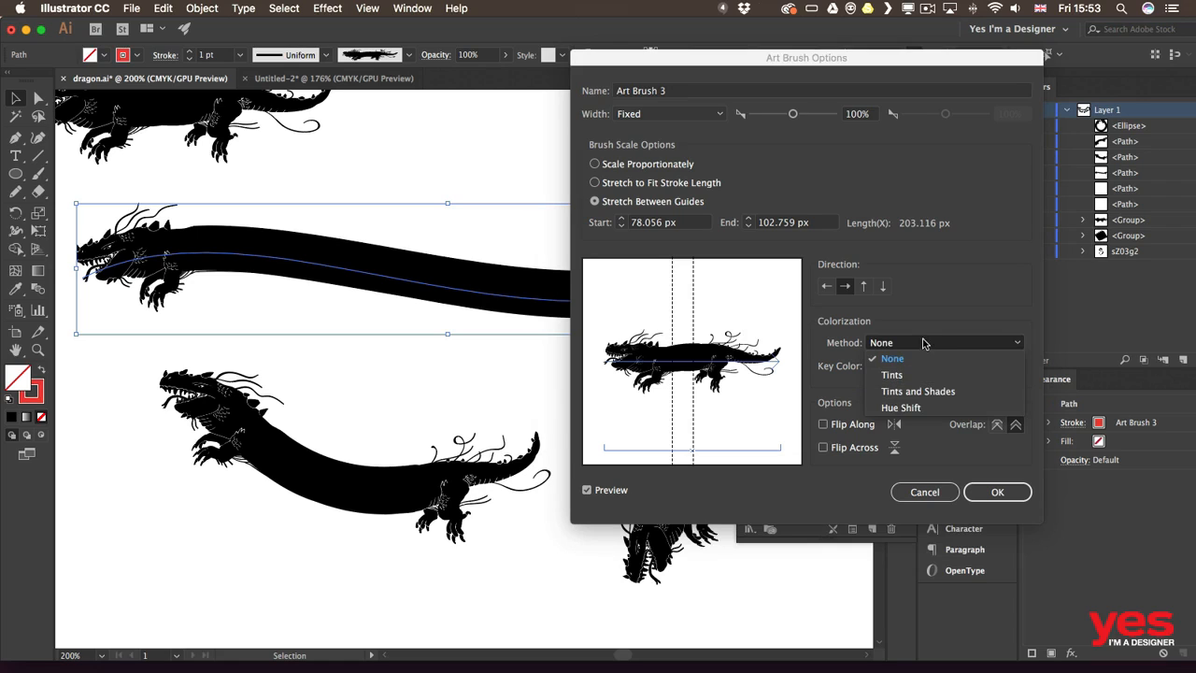
{"action": "left_click", "coordinate": [918, 411]}
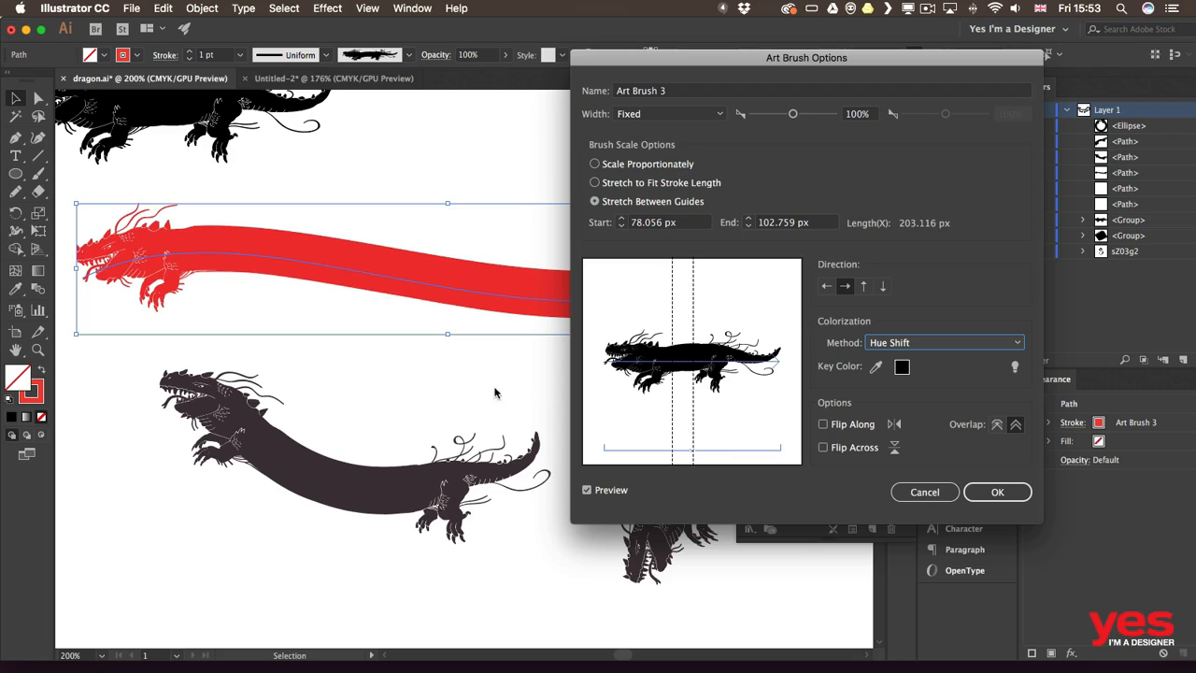
{"action": "left_click", "coordinate": [998, 492]}
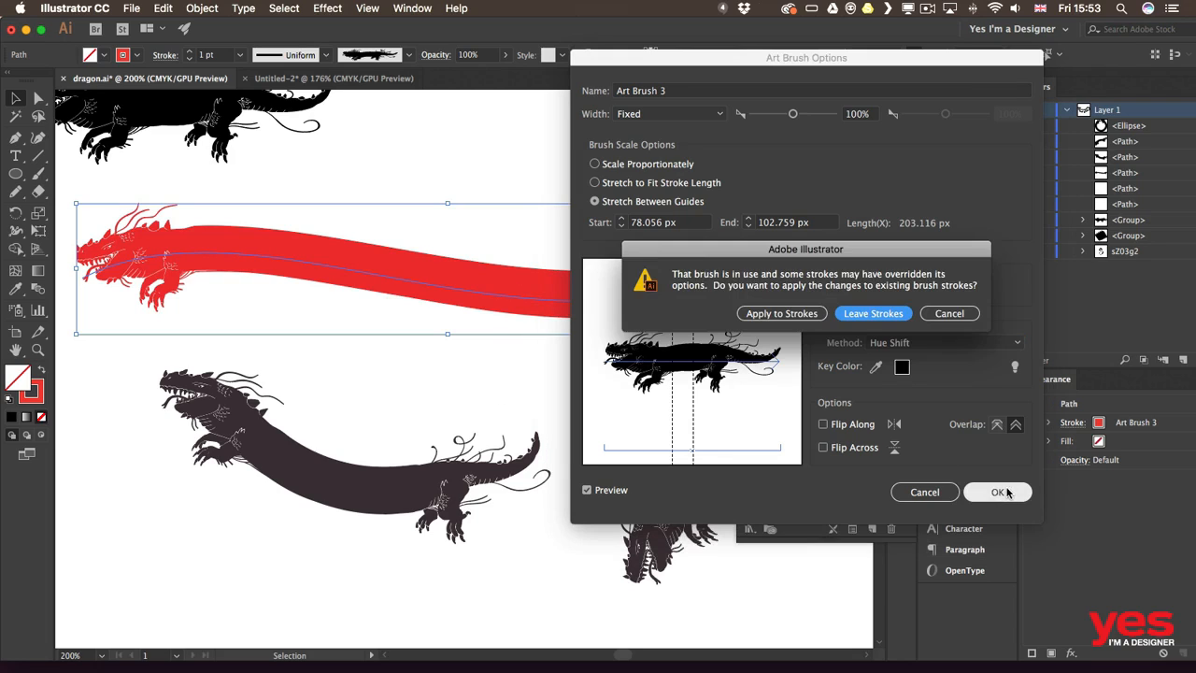
{"action": "left_click", "coordinate": [801, 315]}
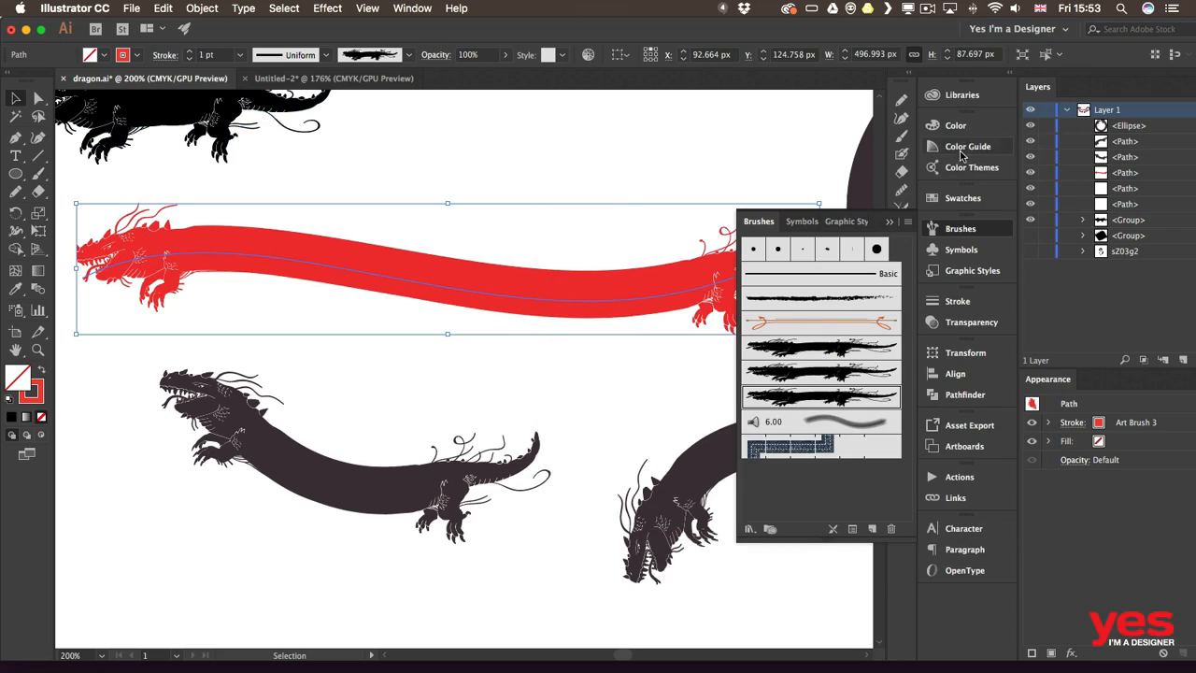
- Recolour the long dragon's stroke with swatches, trying orange and light blue before finishing with green
{"action": "left_click", "coordinate": [956, 200]}
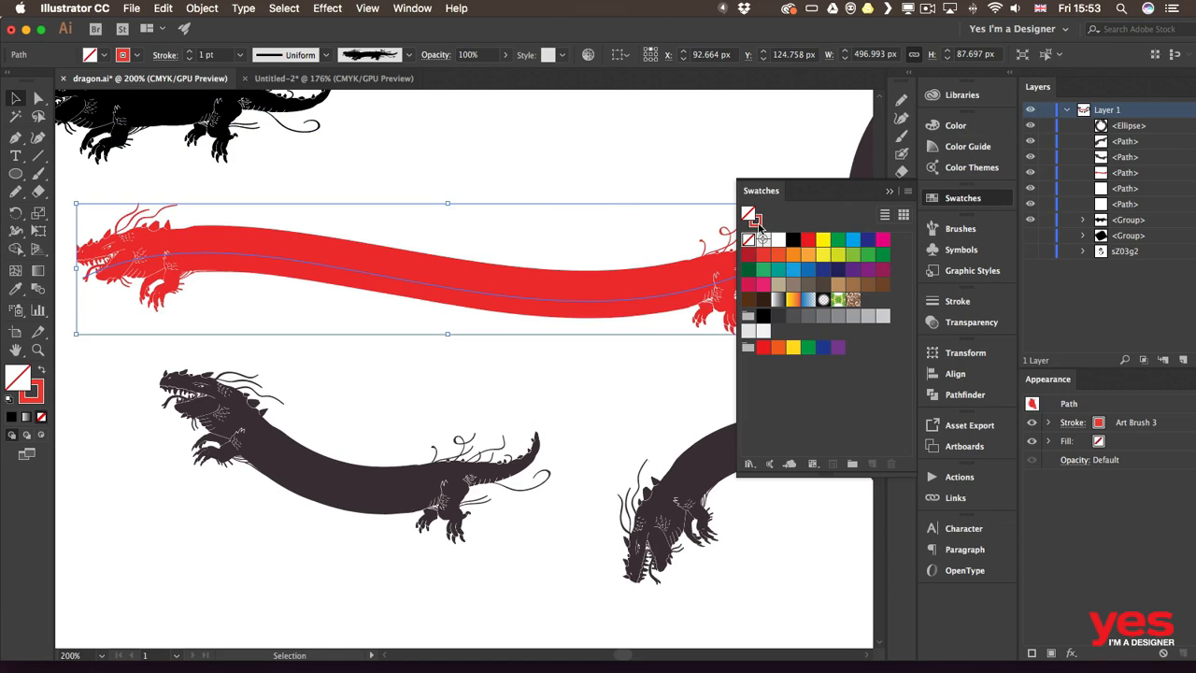
{"action": "left_click", "coordinate": [758, 223]}
{"action": "left_click", "coordinate": [839, 255]}
{"action": "left_click", "coordinate": [809, 254]}
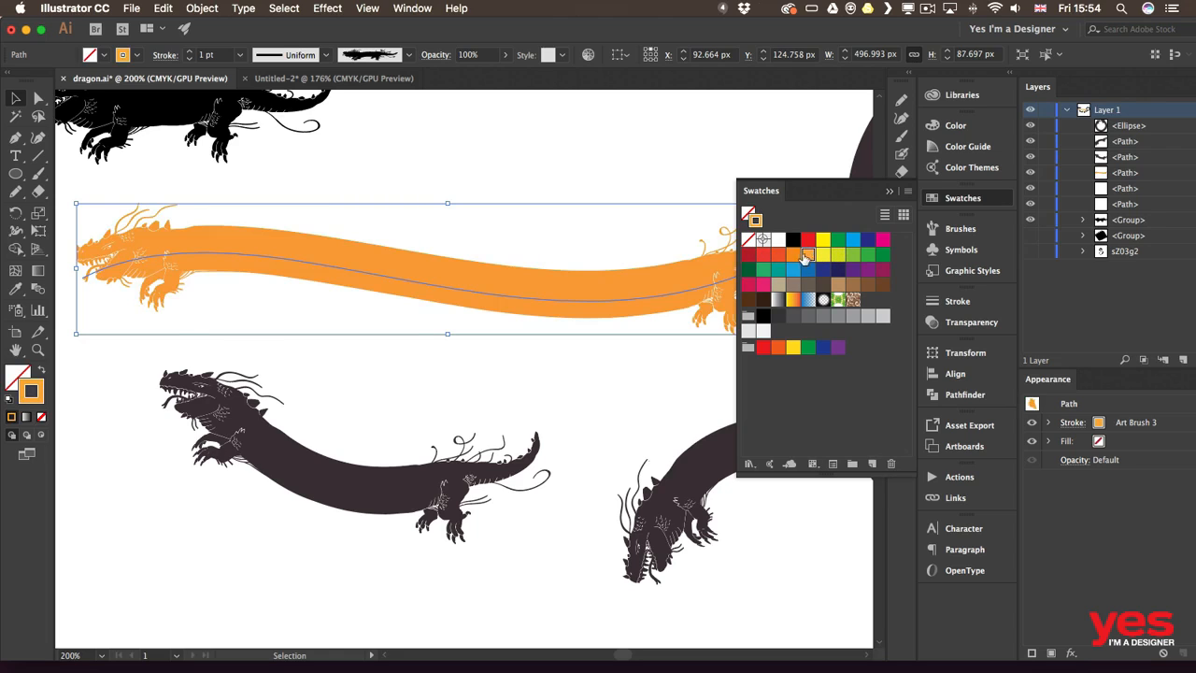
{"action": "left_click", "coordinate": [807, 270]}
{"action": "left_click", "coordinate": [794, 269]}
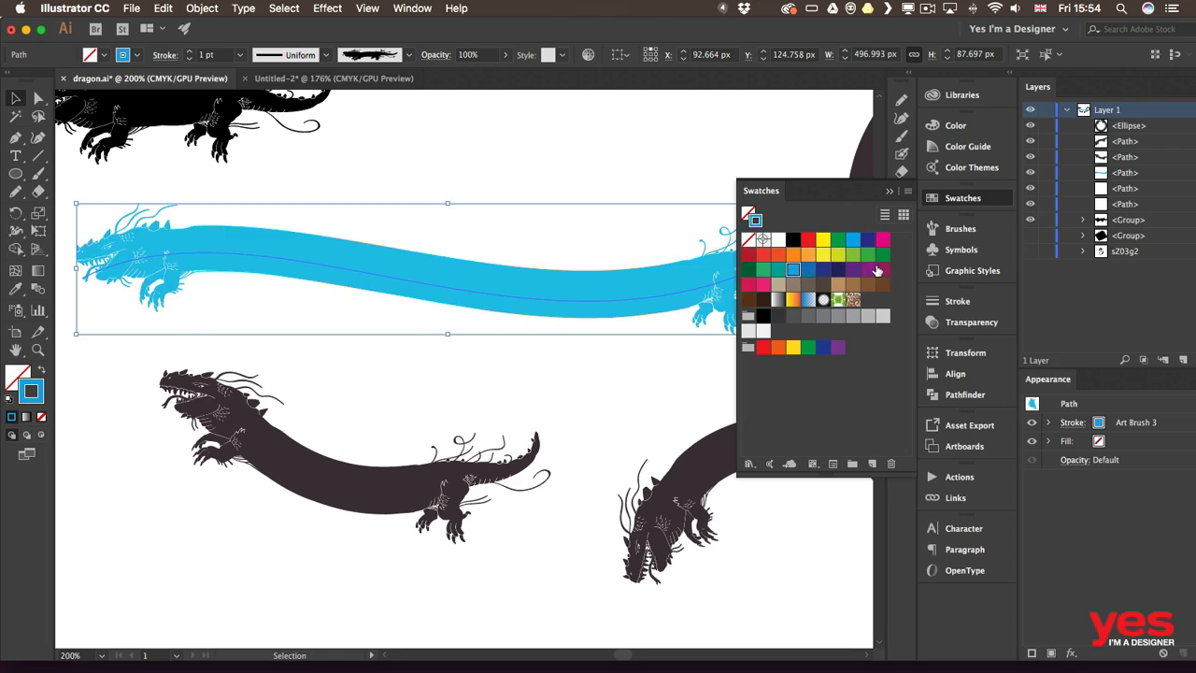
{"action": "left_click", "coordinate": [869, 255]}
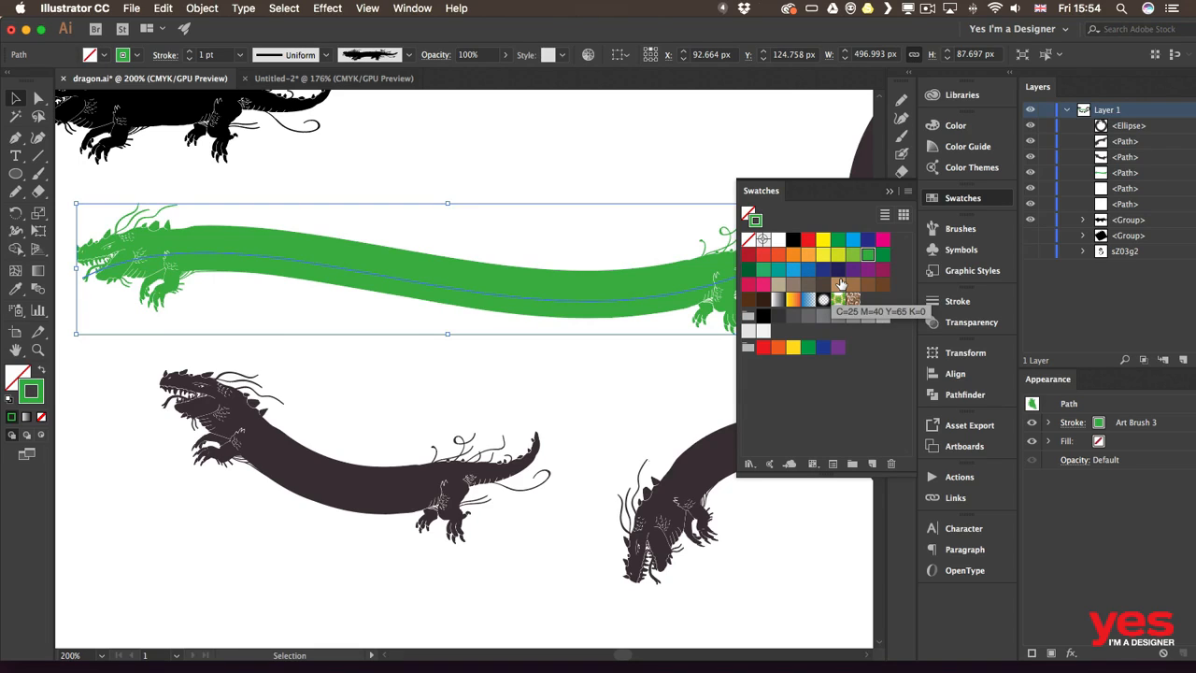
{"action": "left_click", "coordinate": [984, 204]}
- Paint a U-shaped dragon about 195 by 127 px between the original dragon and the dragon circle, with a red stroke
{"action": "key", "text": "b"}
{"action": "key", "text": "space"}
{"action": "left_click_drag", "start_coordinate": [505, 182], "coordinate": [419, 344]}
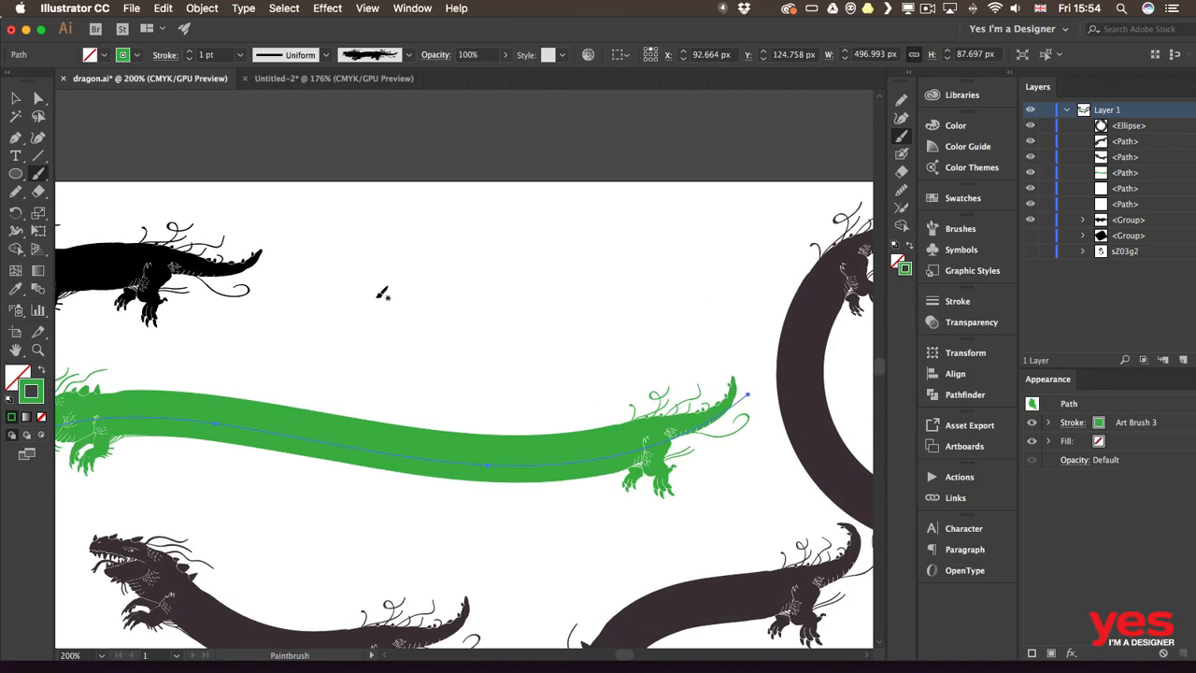
{"action": "mouse_move", "coordinate": [411, 212]}
{"action": "left_mouse_down"}
{"action": "mouse_move", "coordinate": [439, 357]}
{"action": "mouse_move", "coordinate": [598, 283]}
{"action": "left_mouse_up"}
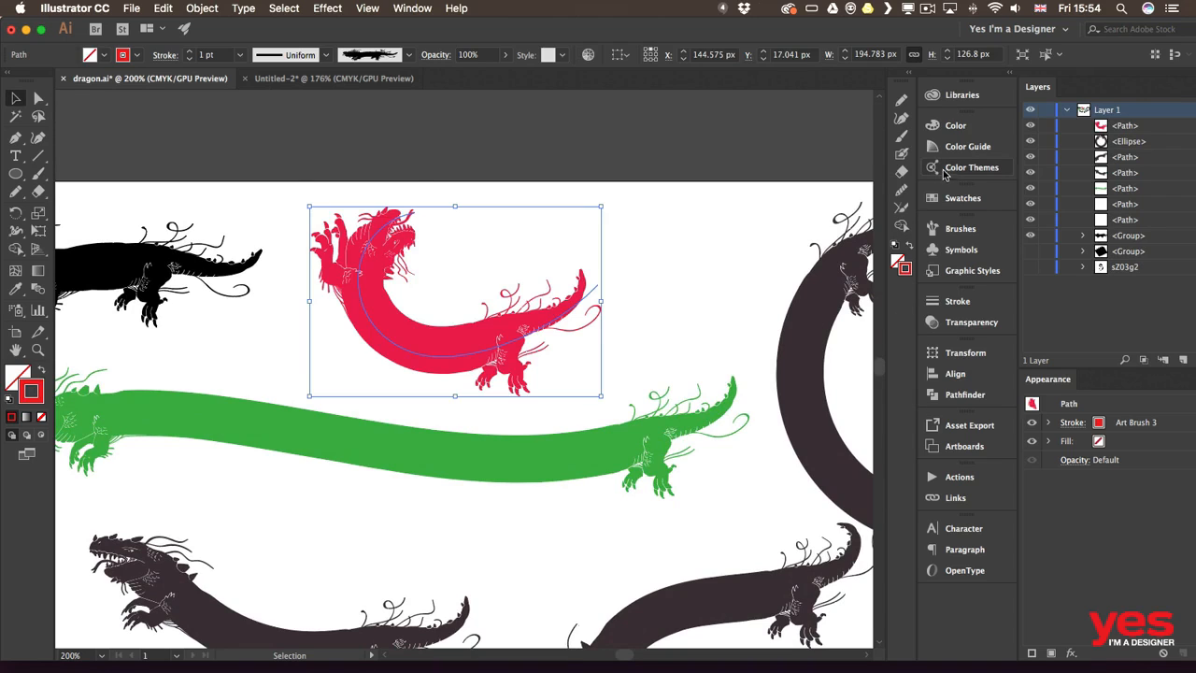
- Reverse the stroke direction of the dragon brush and apply the change to the existing strokes
{"action": "left_click", "coordinate": [955, 232]}
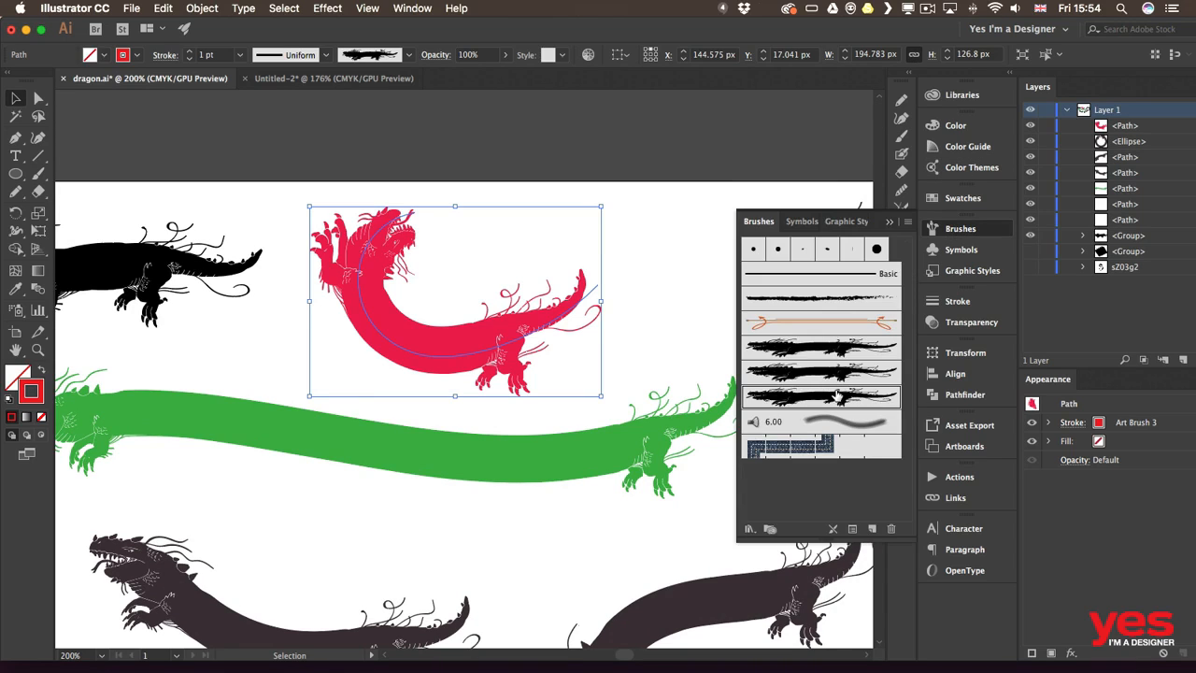
{"action": "double_click", "coordinate": [839, 397]}
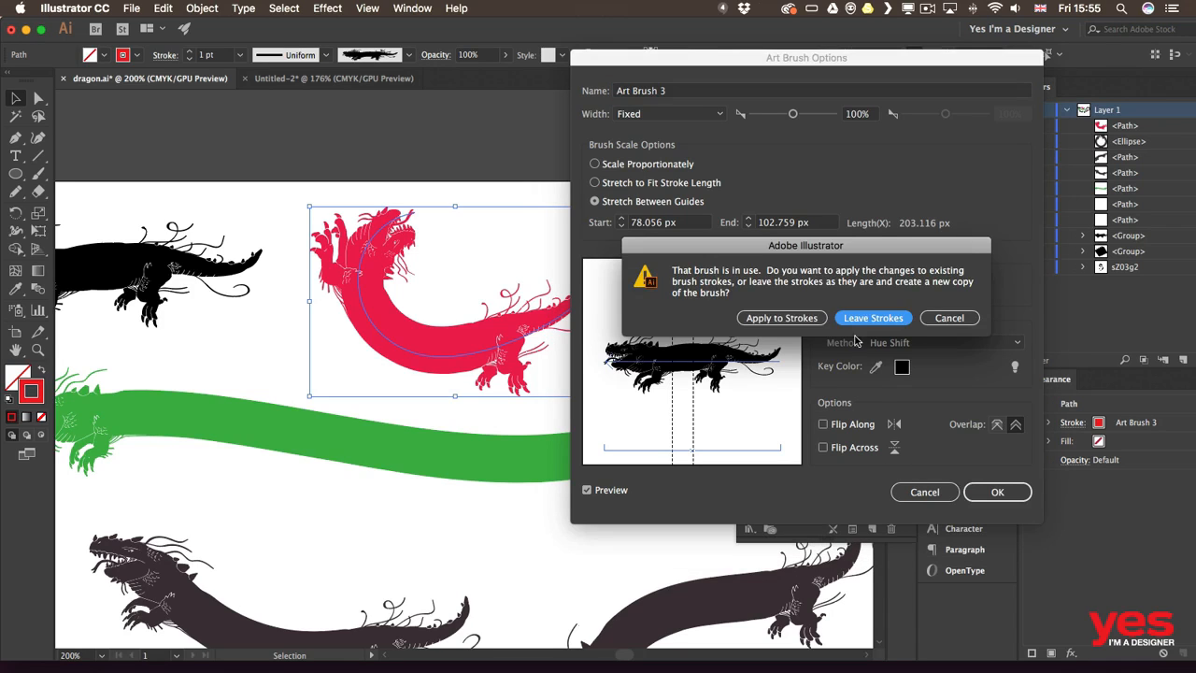
{"action": "left_click", "coordinate": [793, 320]}
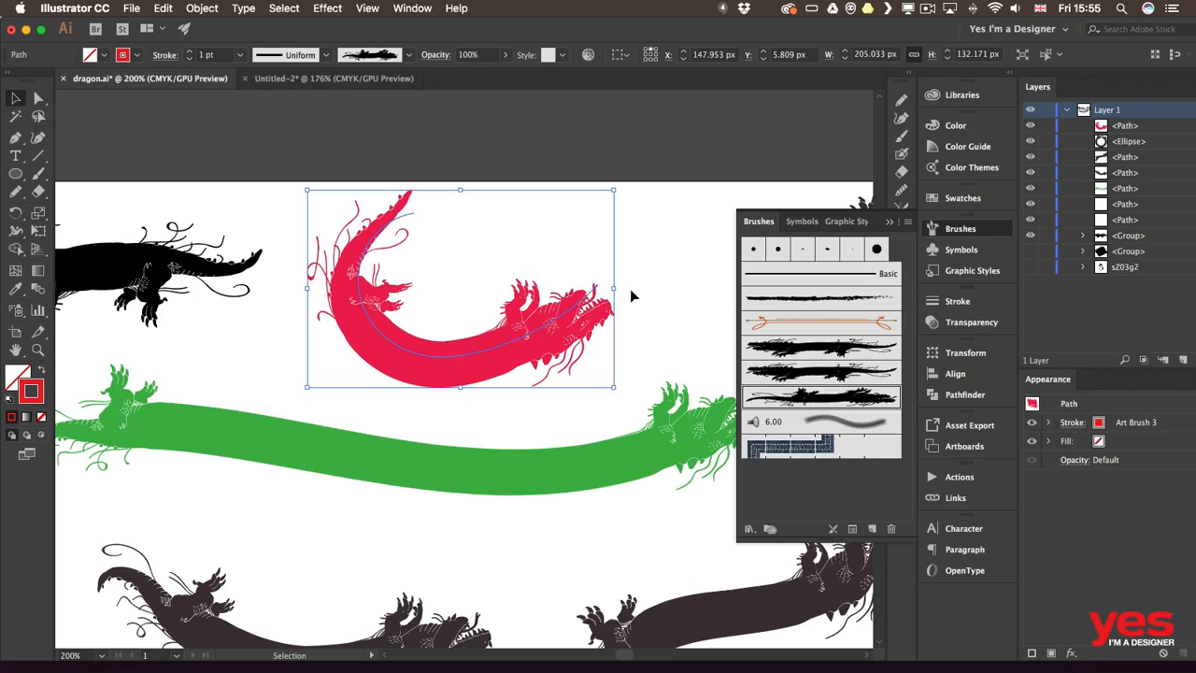
- Paint a short, slightly sagging red dragon across the artboard's upper edge, beside the dragon circle, and fit the artboard in view
{"action": "key", "text": "b"}
{"action": "left_click_drag", "start_coordinate": [679, 277], "coordinate": [362, 284]}
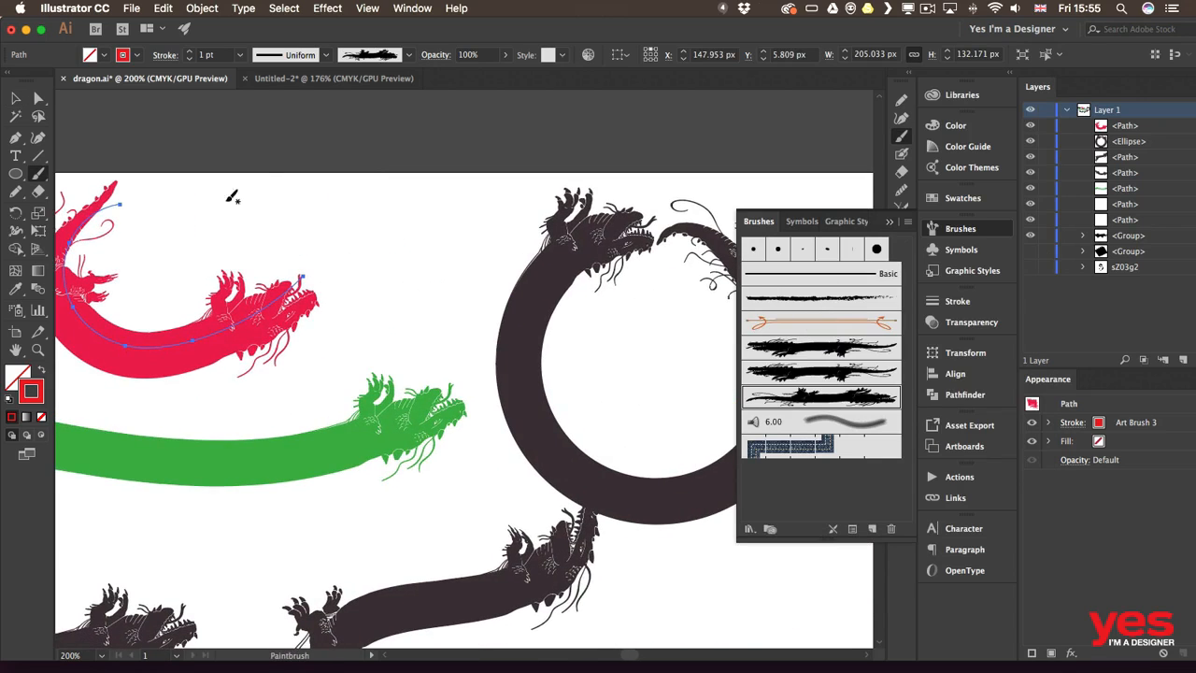
{"action": "left_click_drag", "start_coordinate": [235, 193], "coordinate": [488, 142]}
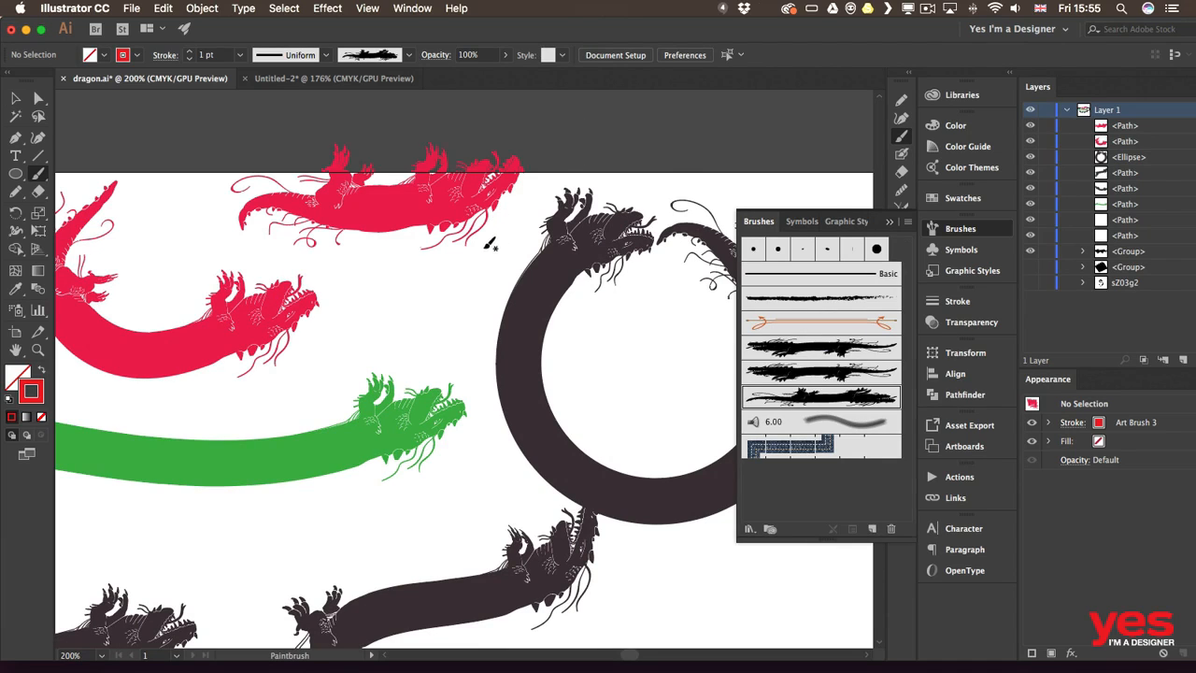
{"action": "key", "text": "v"}
{"action": "key", "text": "super+0"}
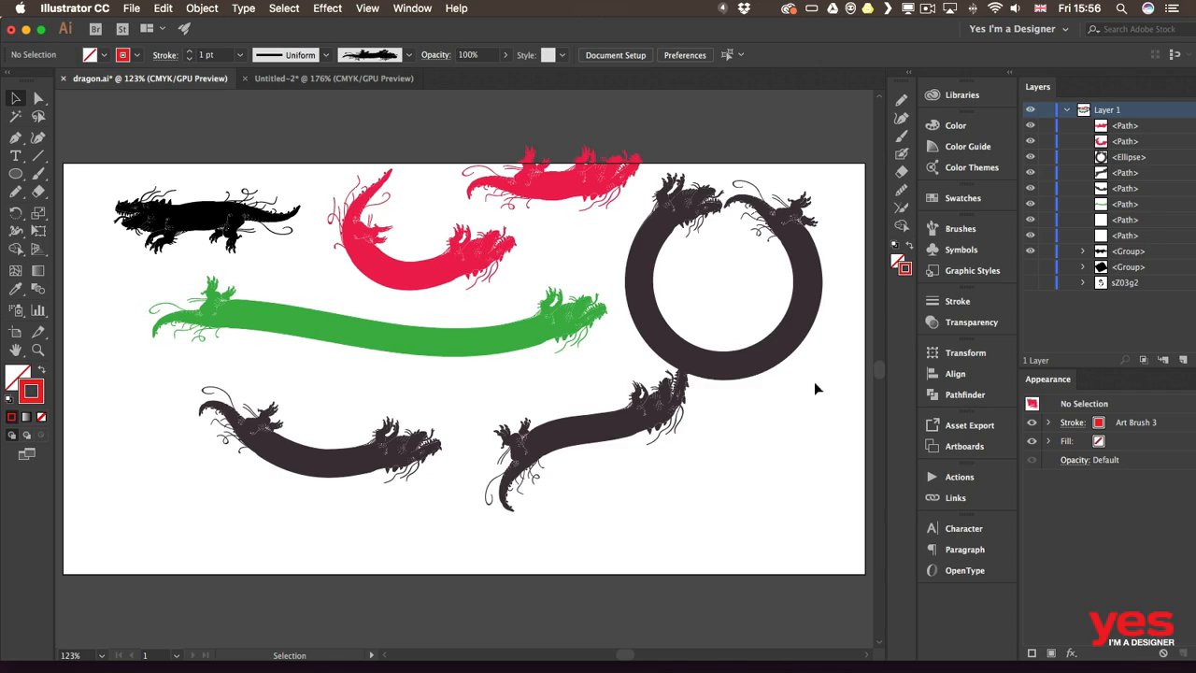
- Browse the brush library categories, including the Artistic and Bristle Brush libraries
{"action": "left_click", "coordinate": [971, 233]}
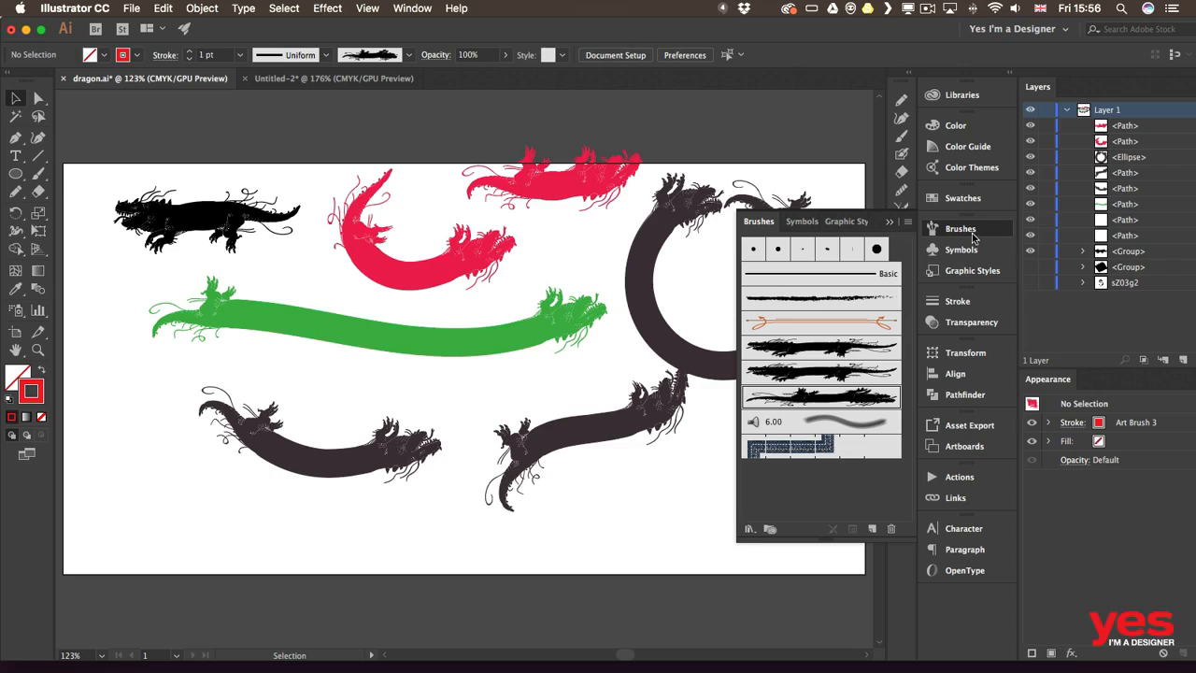
{"action": "left_click", "coordinate": [749, 529]}
{"action": "mouse_move", "coordinate": [754, 528]}
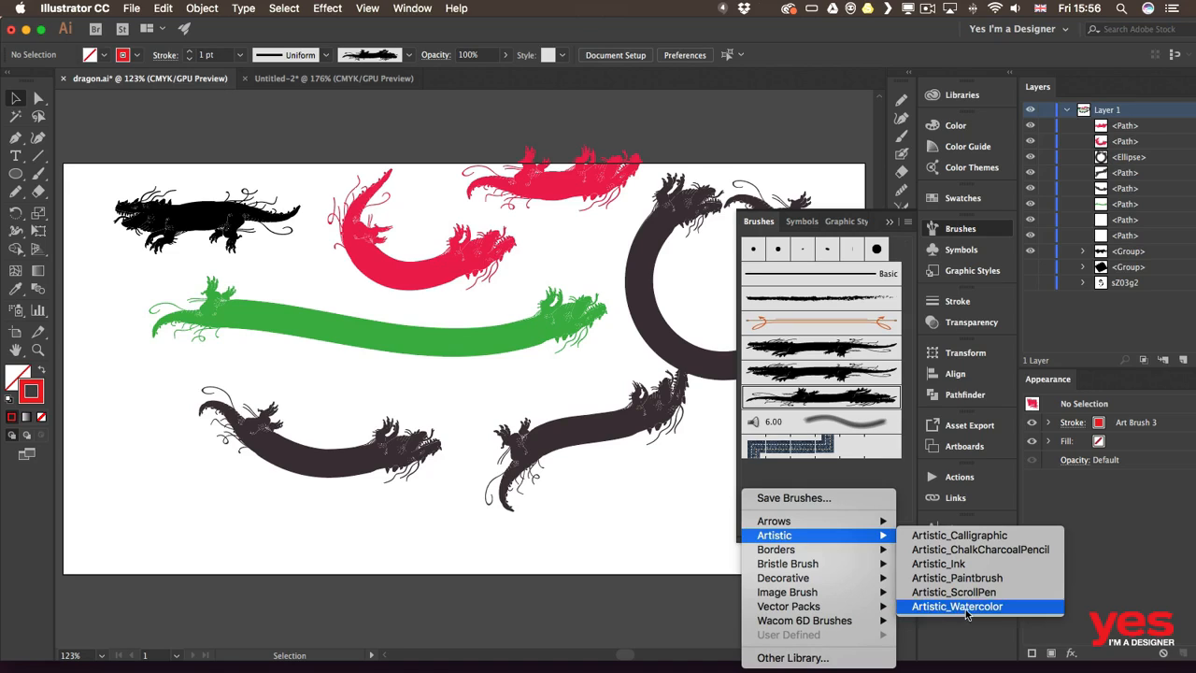
{"action": "mouse_move", "coordinate": [860, 567]}
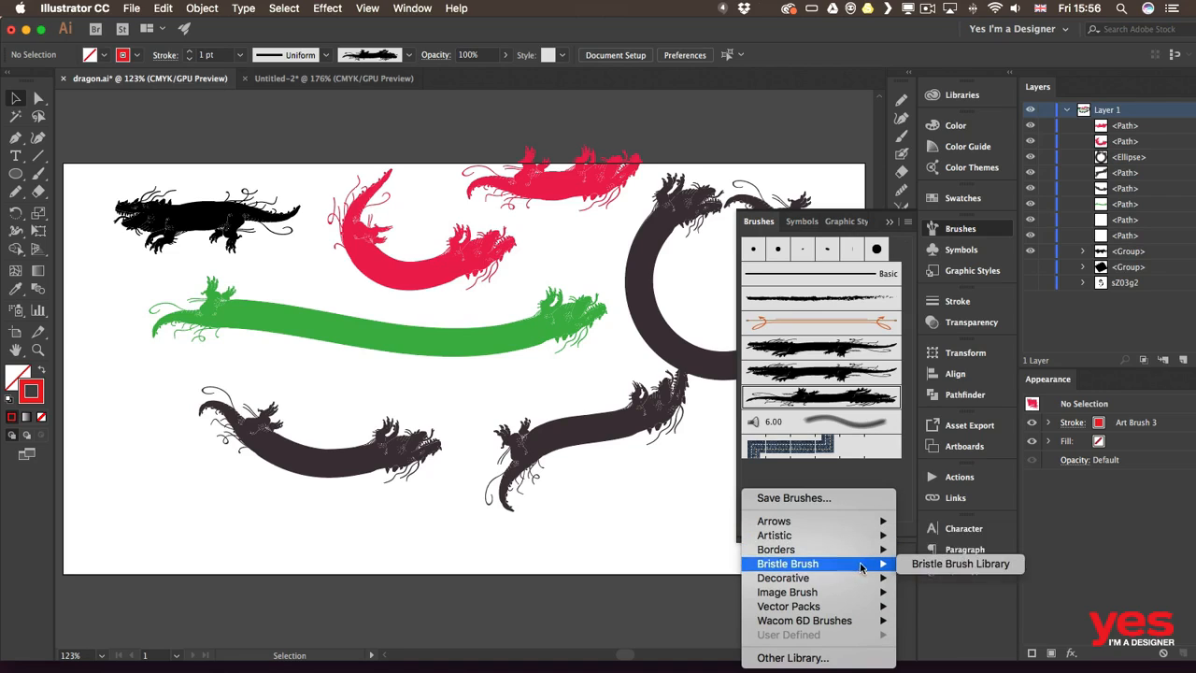